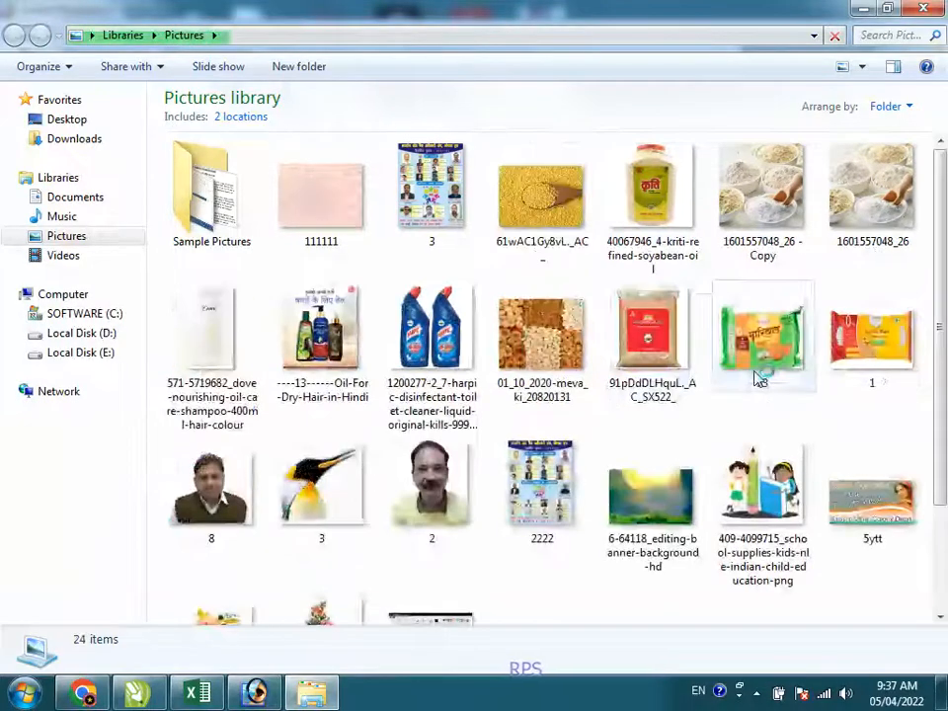
- Preview the Aurat picture from the Pictures library, and open it in Photoshop
scroll(675, 508, "down", 3)
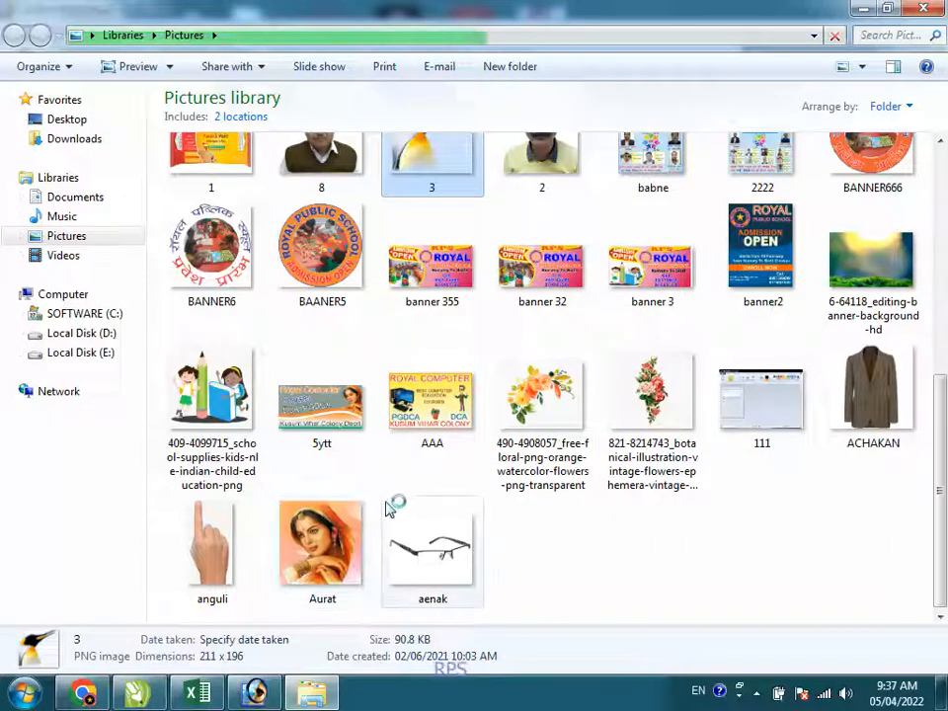
left_click(326, 553)
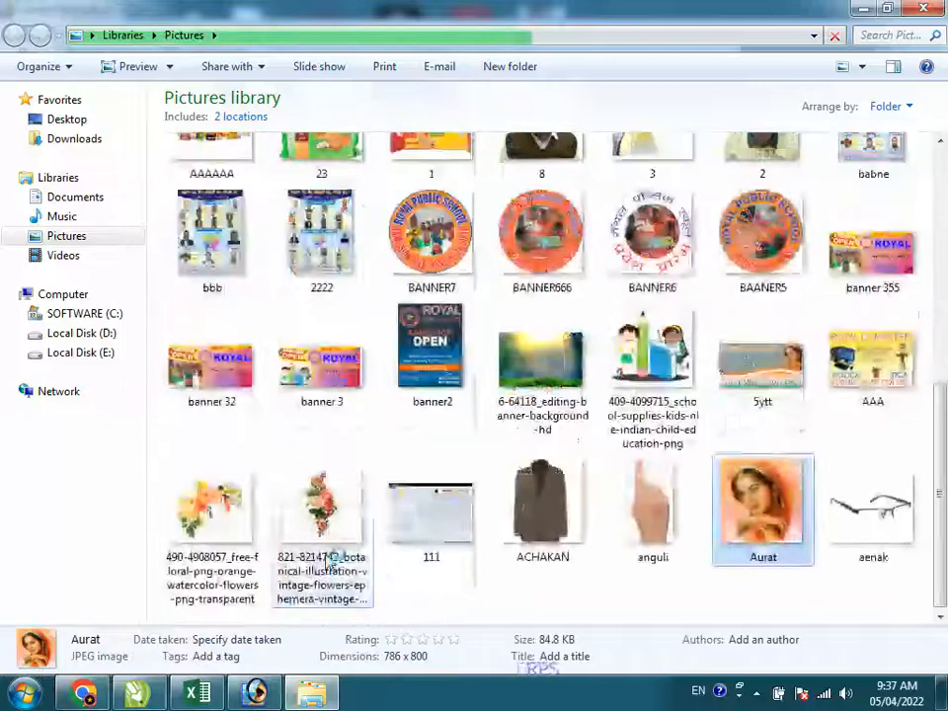
double_click(763, 504)
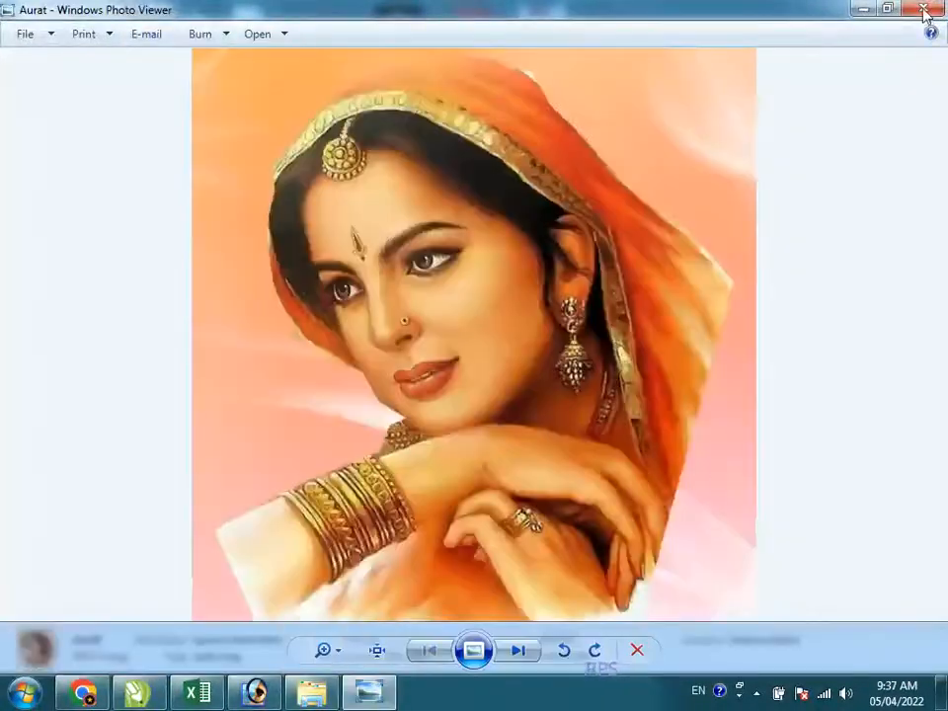
left_click(923, 9)
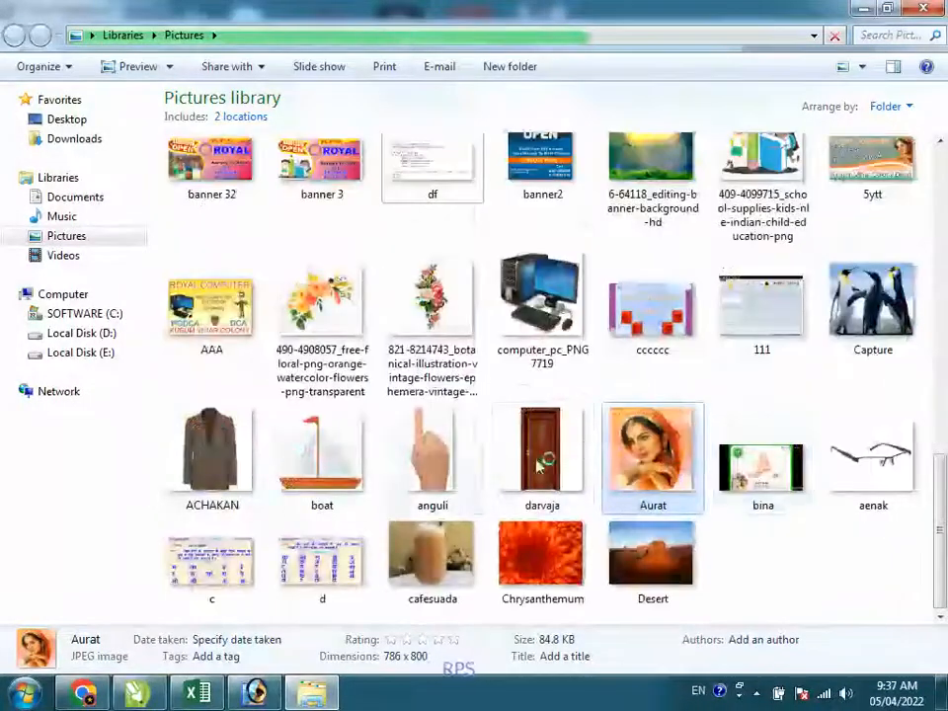
left_click_drag(652, 450, 335, 515)
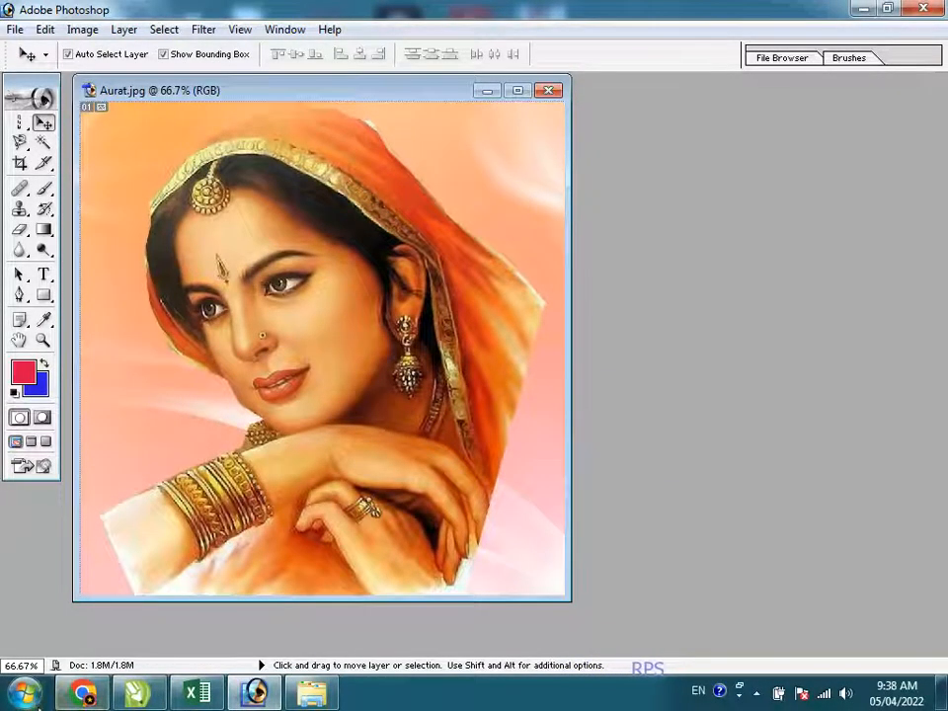
- Switch to Excel and restore the Book1 workbook window to full screen
left_click(194, 694)
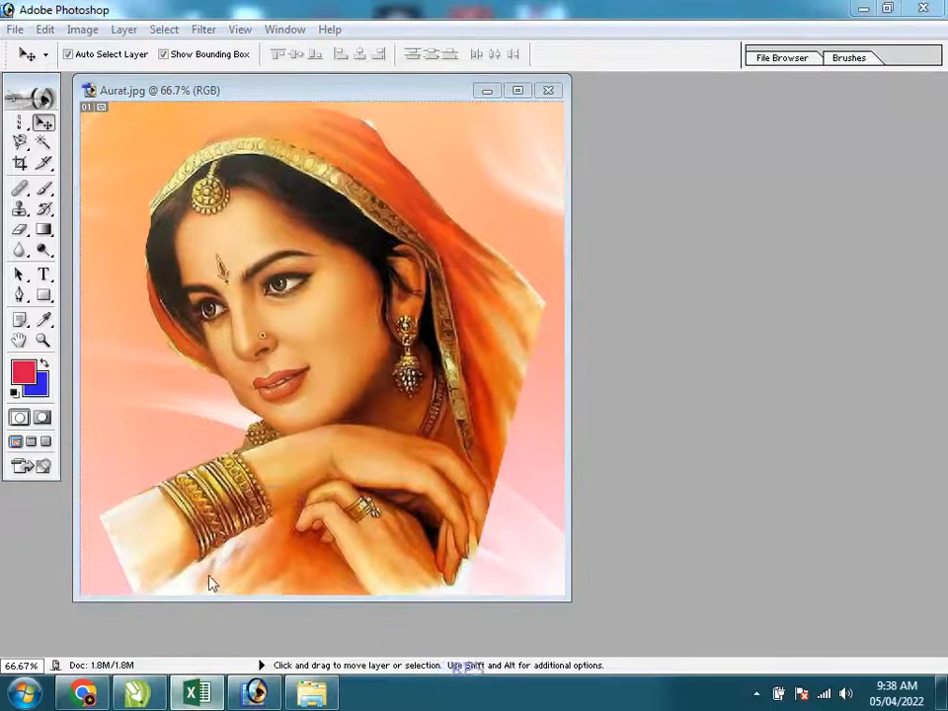
left_click(15, 9)
left_click(47, 33)
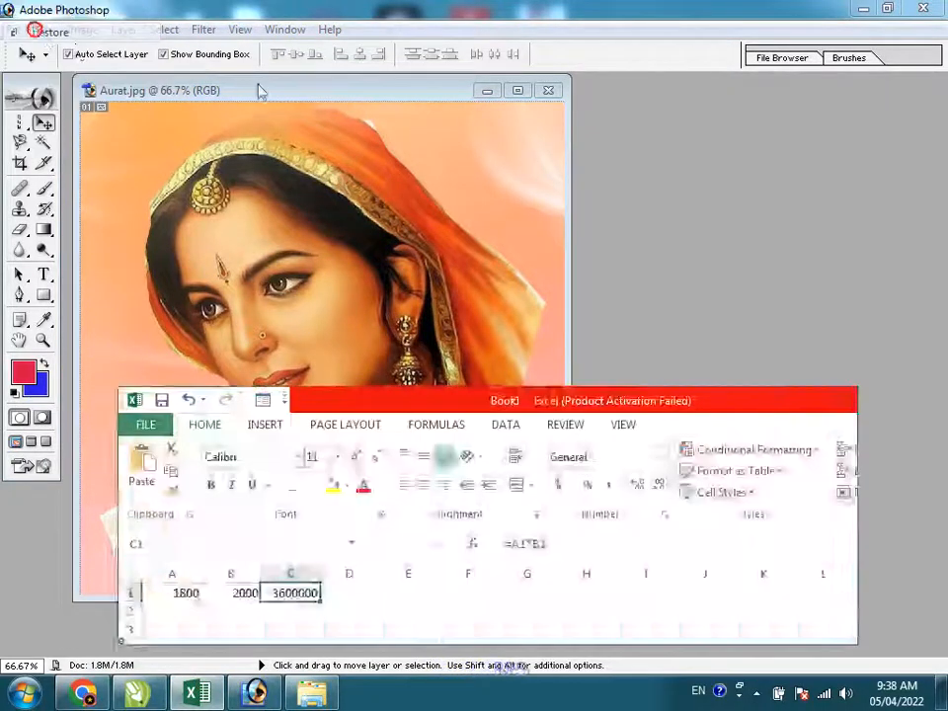
left_click(819, 401)
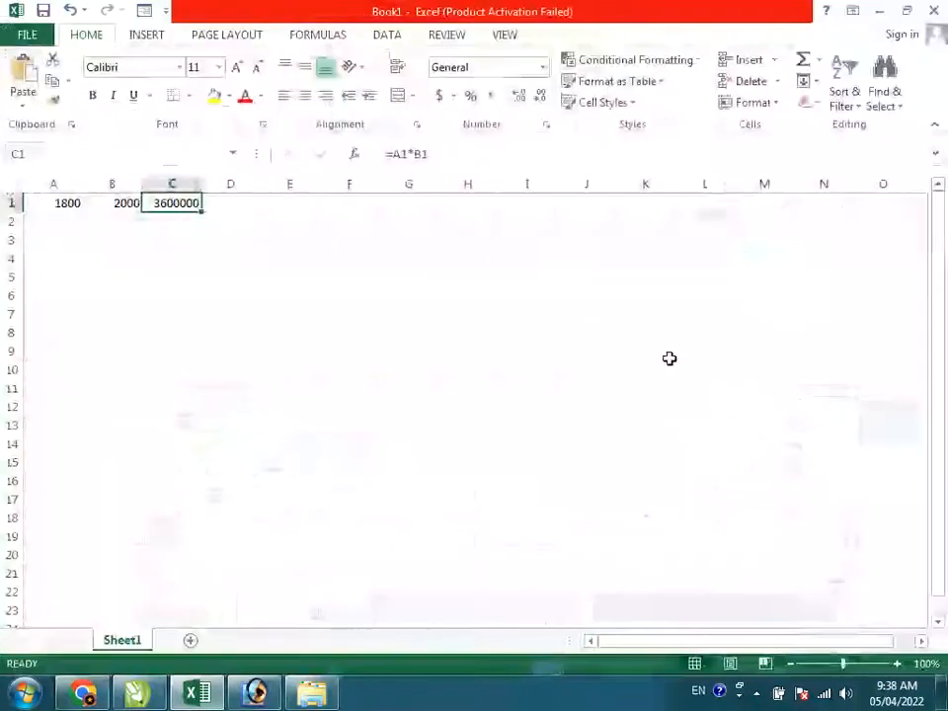
- Enter the sheet dimensions 8 in cell A3 and 12 in cell B3
left_click(32, 238)
type("8")
key("Tab")
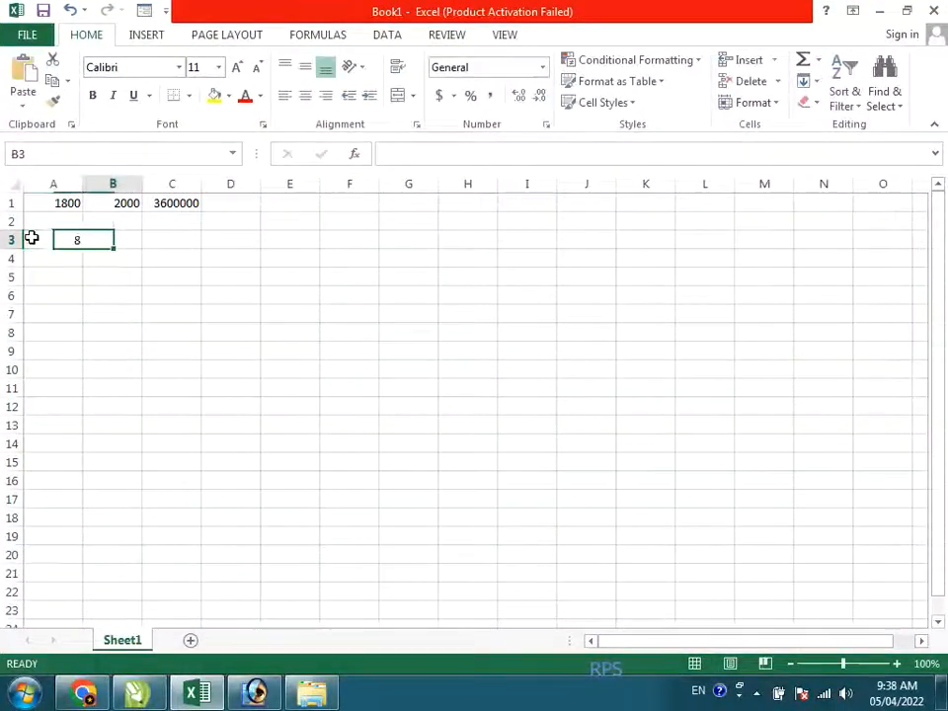
type("12")
key("Tab")
key("Down")
key("Left")
key("Left")
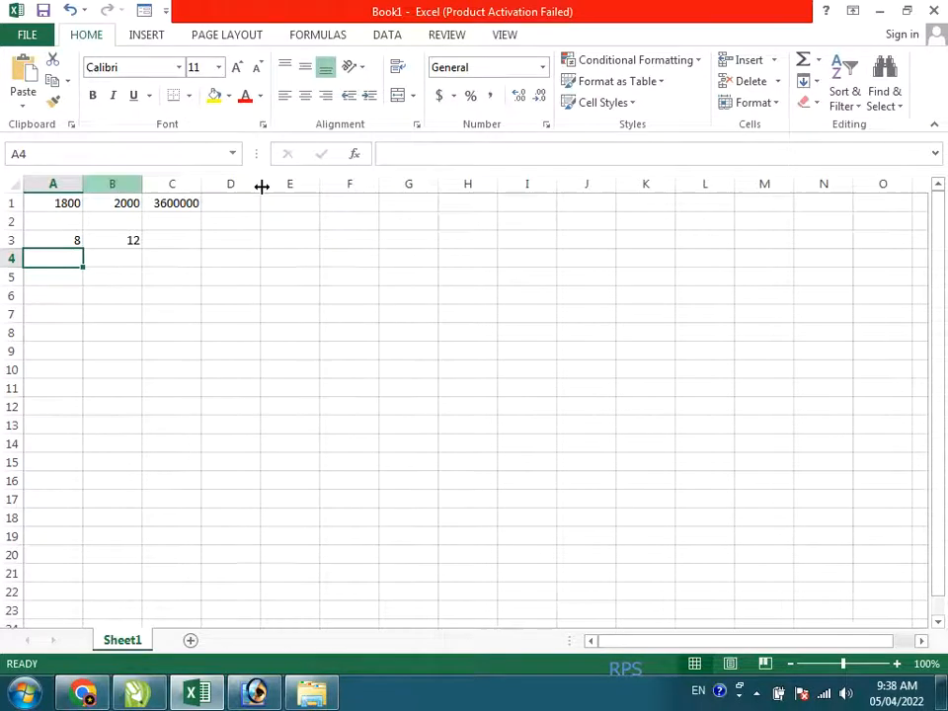
- Enter the divisors 6 in cell A4 and 8 in cell B4, below the existing dimensions
left_click(117, 245)
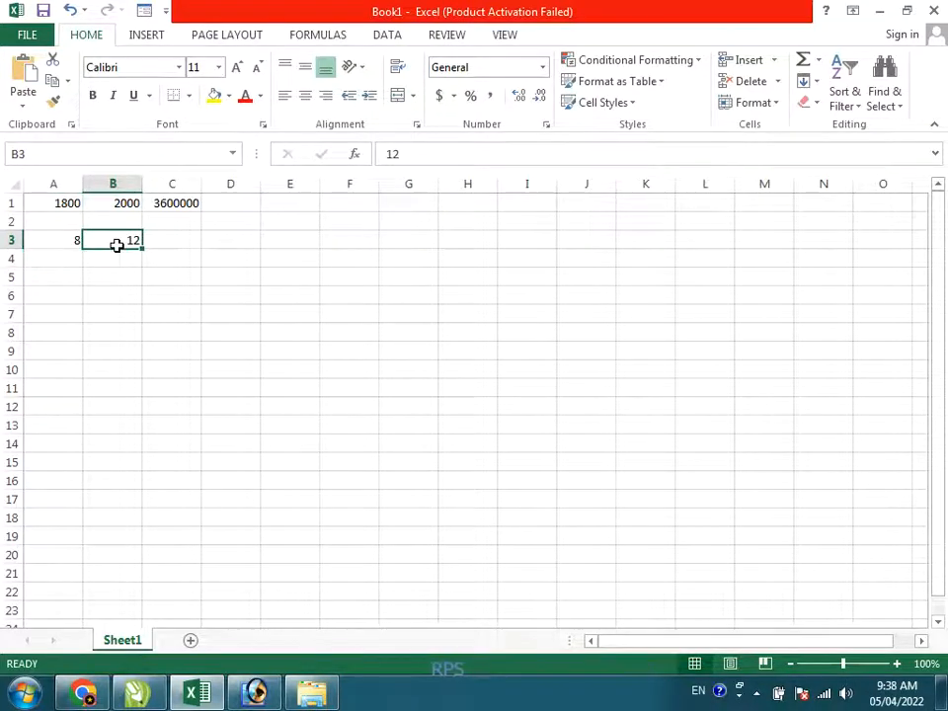
left_click(63, 239)
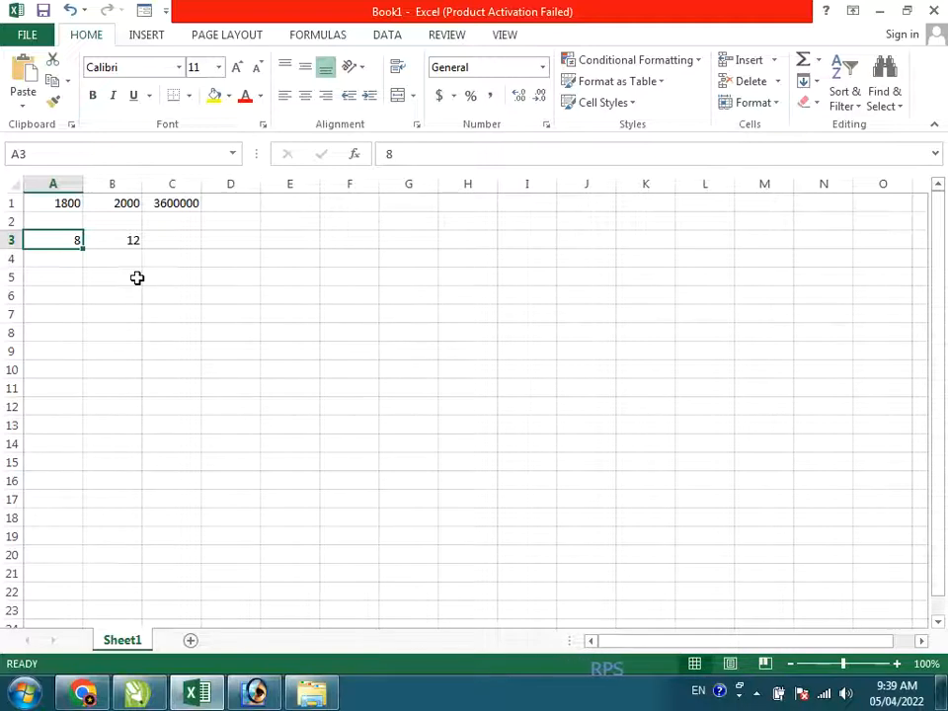
left_click(45, 261)
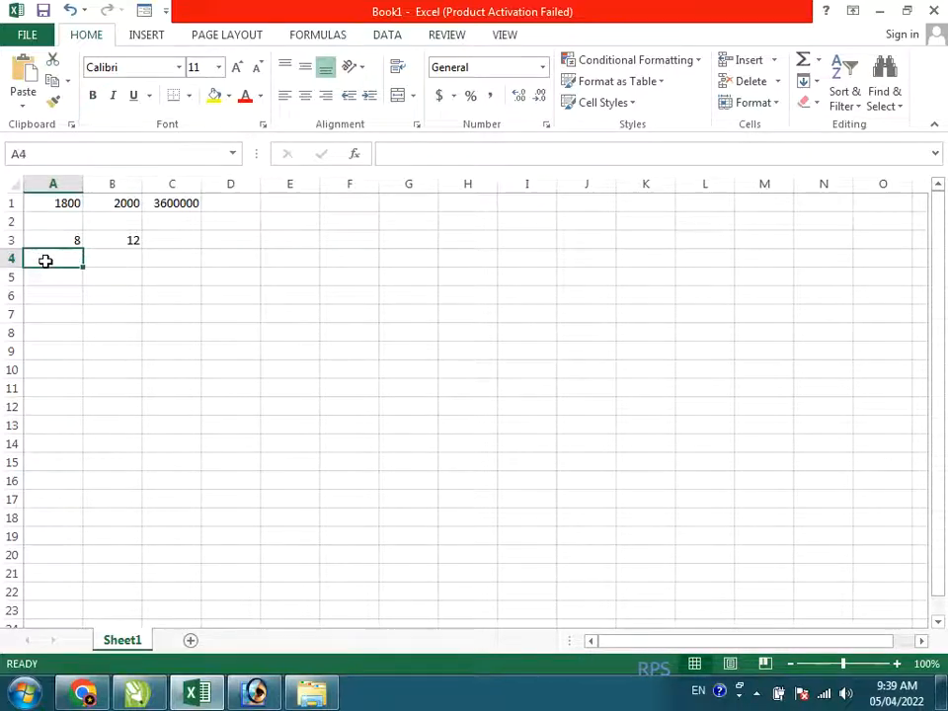
type("6")
key("Return")
key("Right")
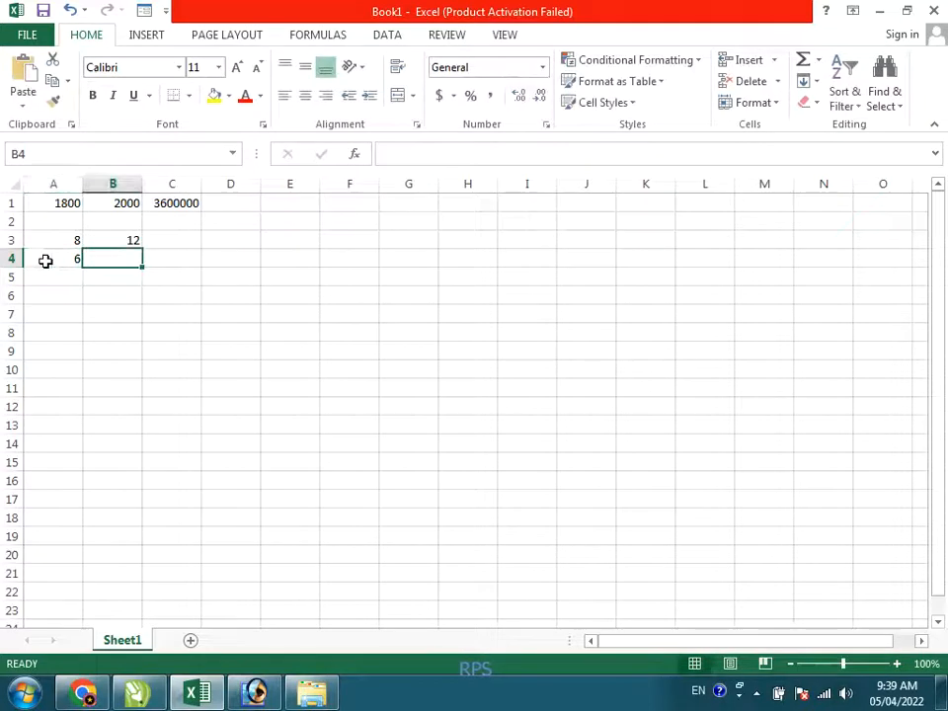
type("8")
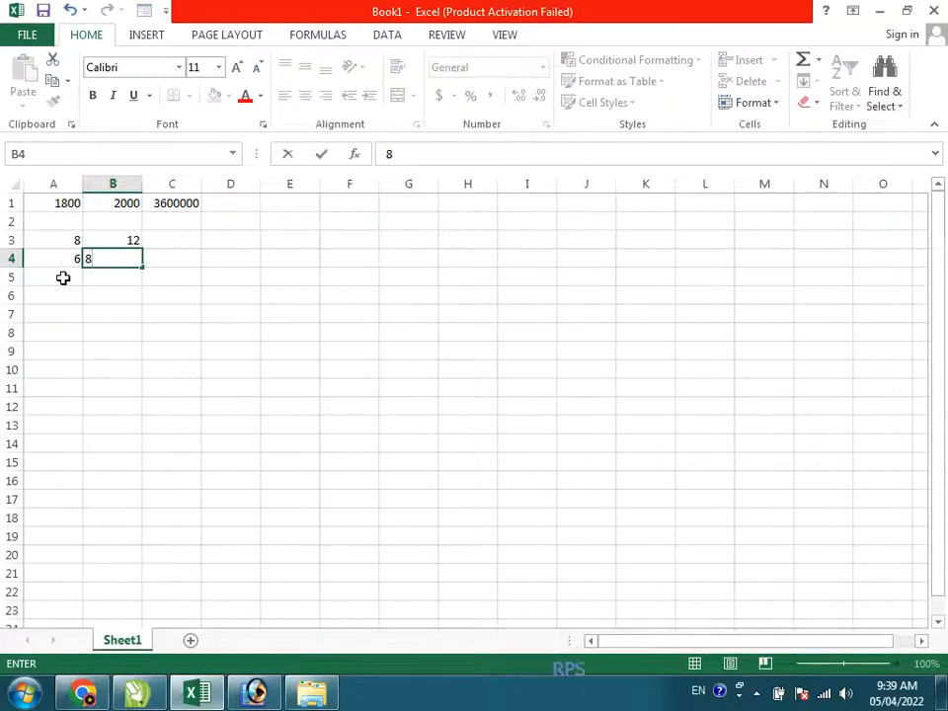
- Divide A3 by A4 with the formula =A3/A4 in cell A5, and fill the formula across to B5
left_click(65, 278)
type("=")
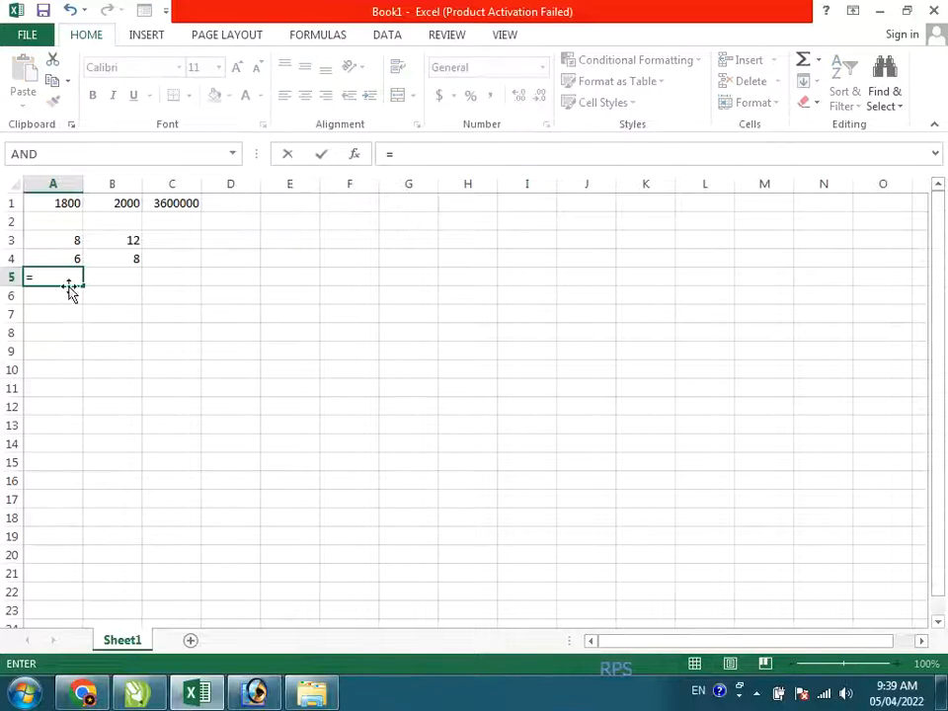
left_click(76, 238)
type("/")
left_click(66, 260)
key("Return")
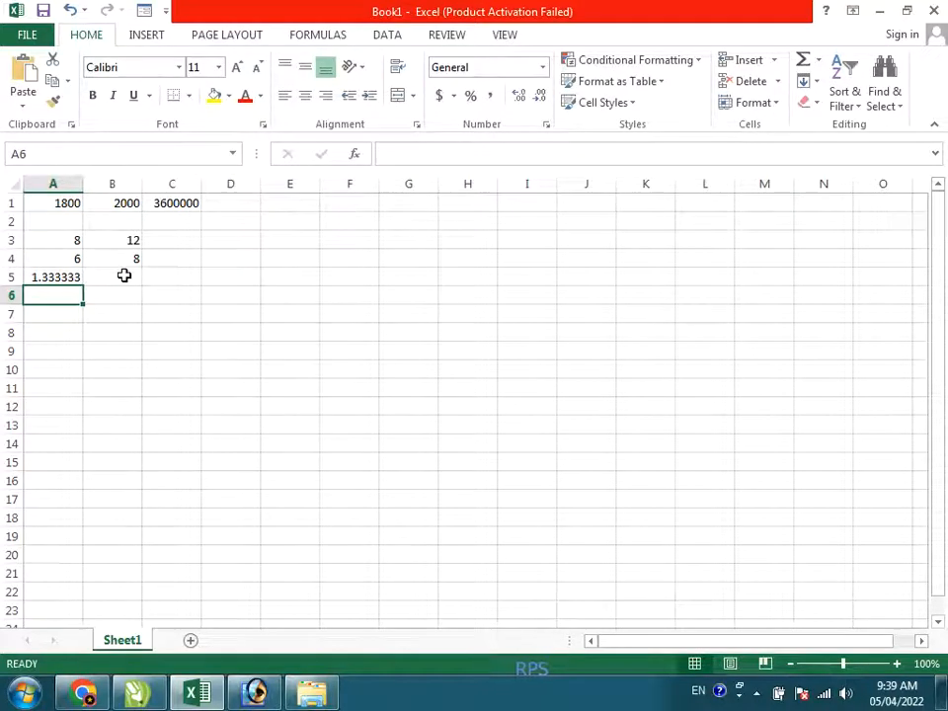
left_click(79, 278)
left_click_drag(85, 285, 89, 375)
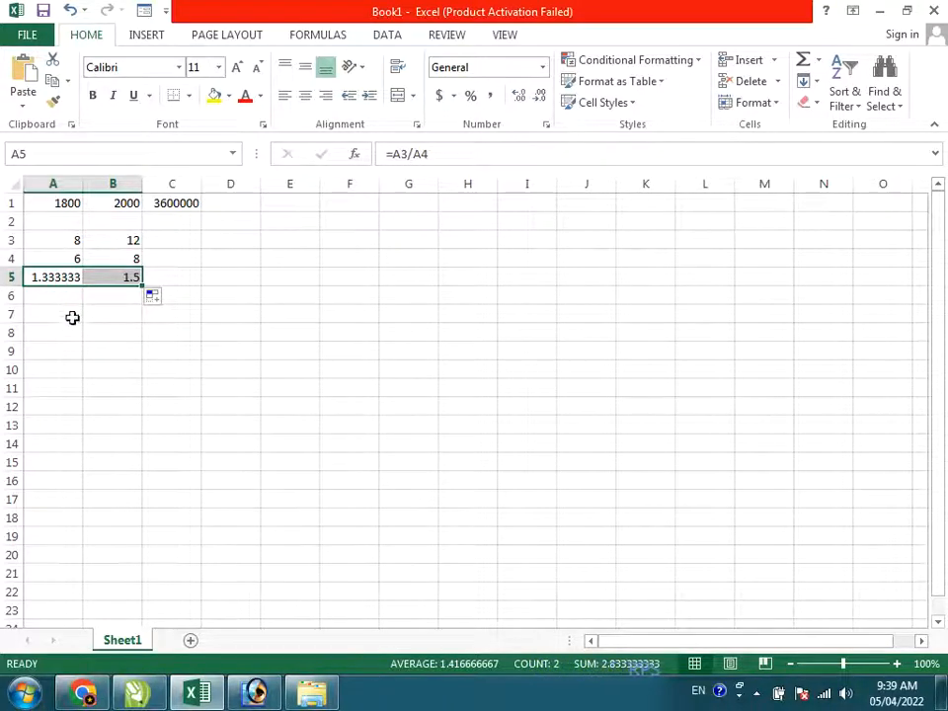
- Switch to Photoshop and set the Crop tool to a width of 1.333333 in and a height of 1.5 in
left_click(257, 696)
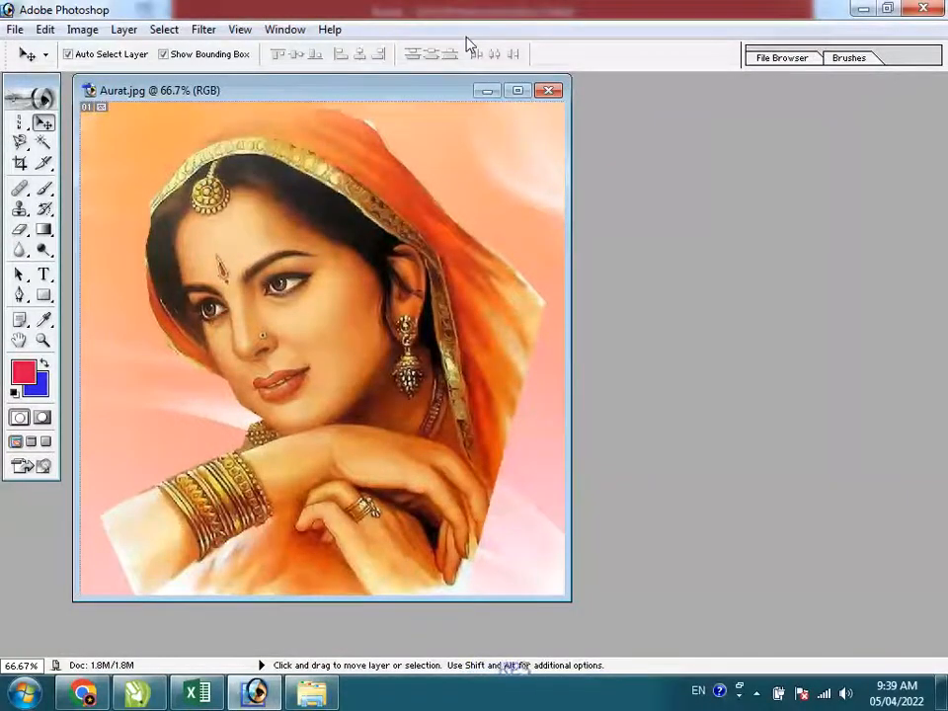
left_click(22, 162)
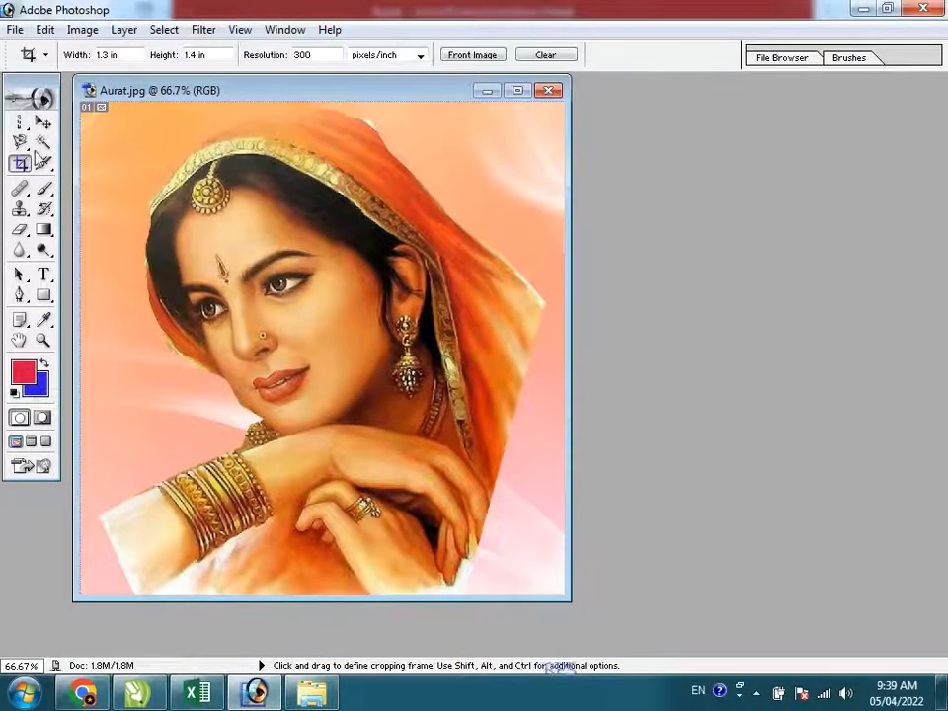
left_click(79, 55)
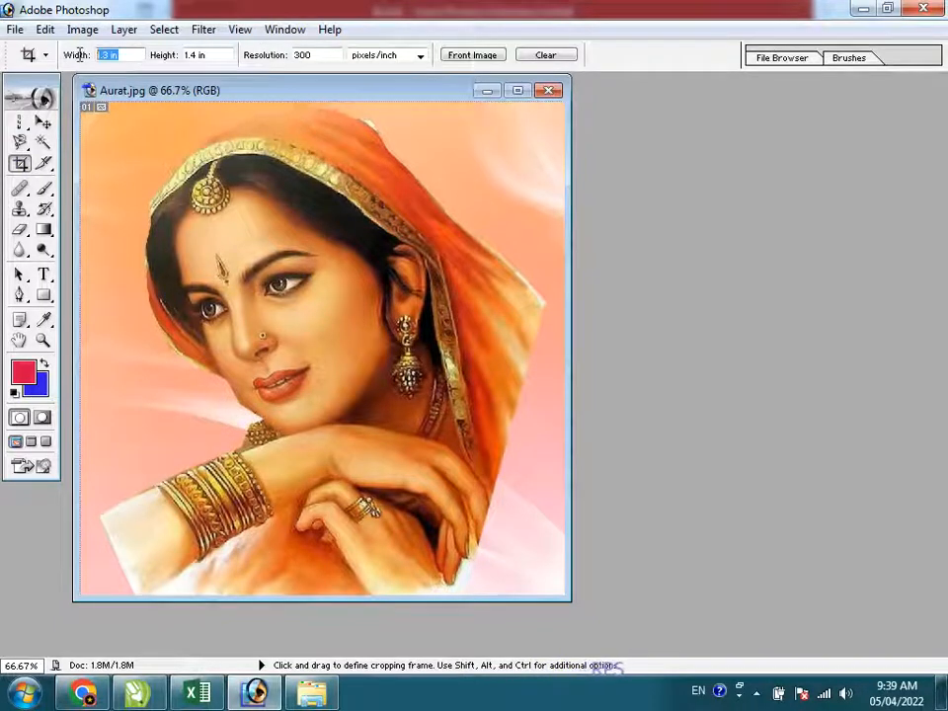
type("1.3")
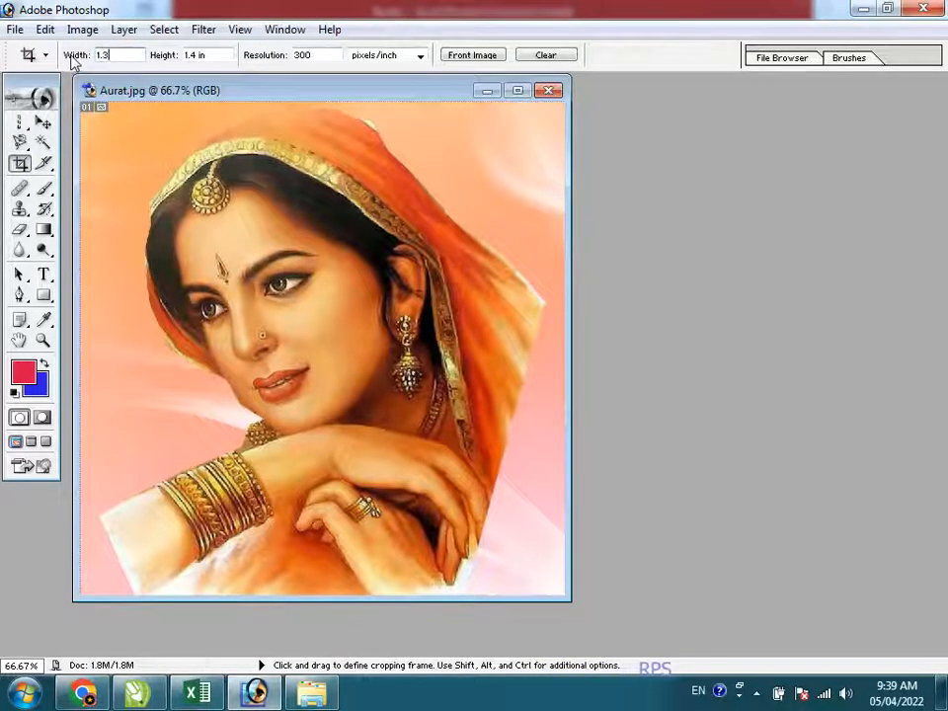
type("333")
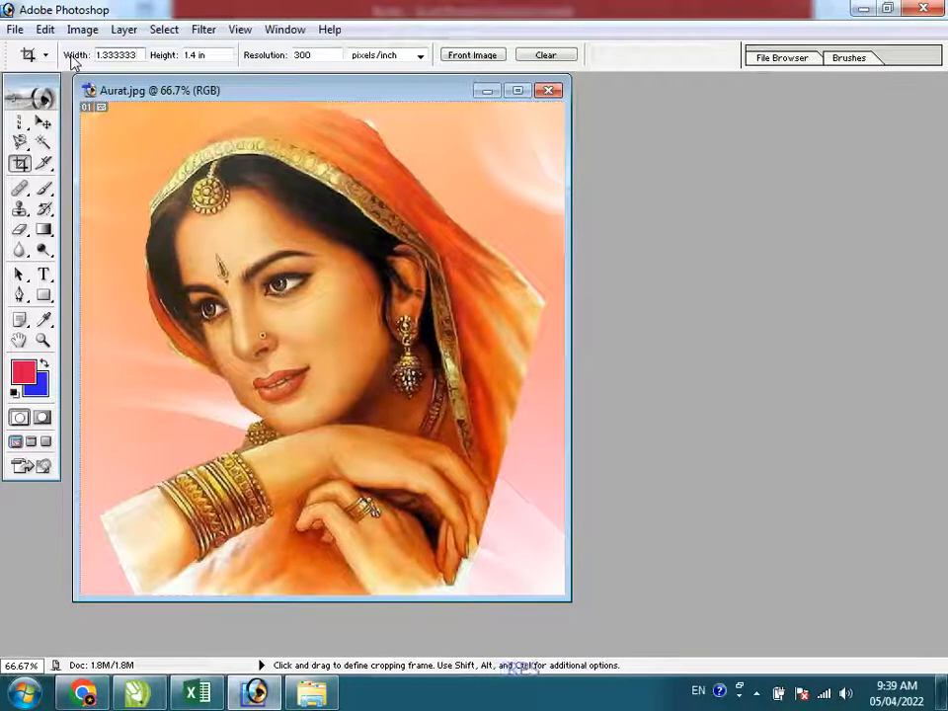
key("Tab")
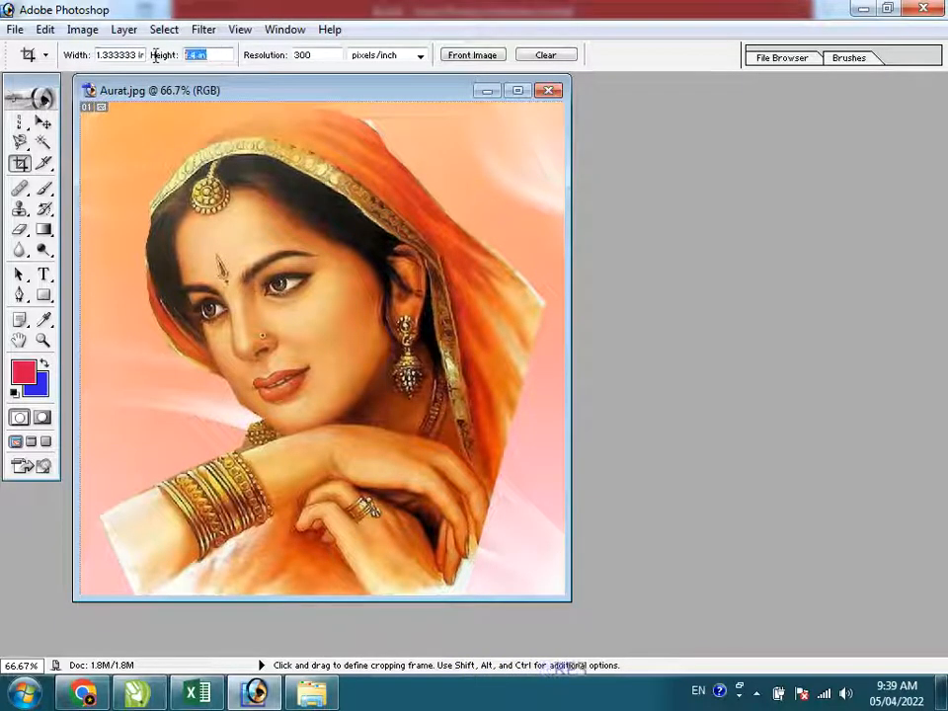
type("1.5")
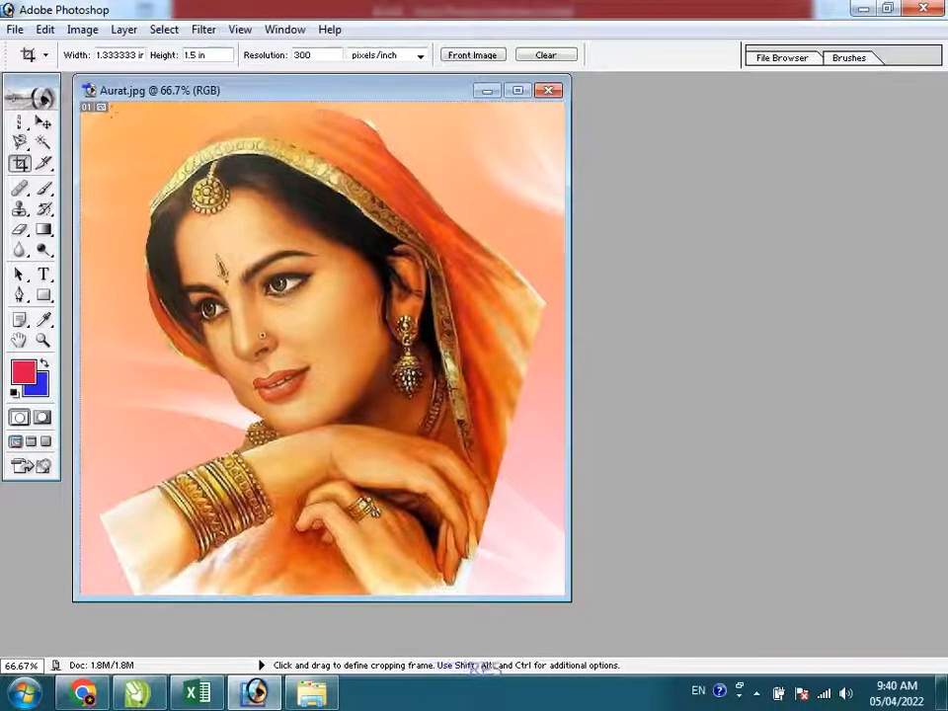
- Crop the Aurat portrait to a frame enclosing the woman's head, veil and folded arms down to the image's lower edge
left_click_drag(102, 116, 319, 359)
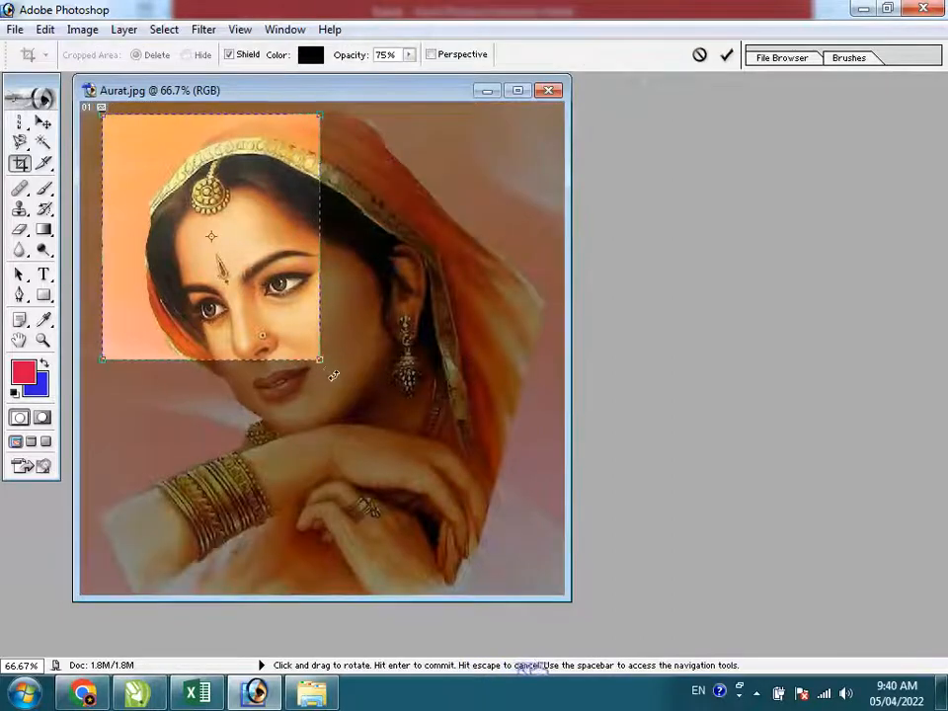
left_click_drag(359, 418, 514, 568)
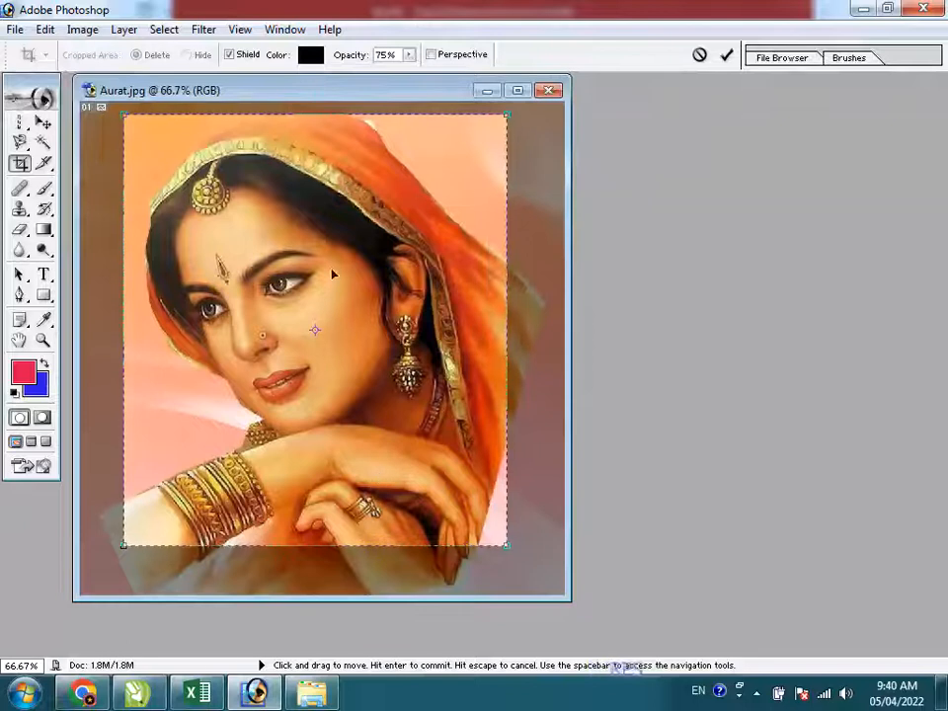
left_click_drag(121, 107, 114, 105)
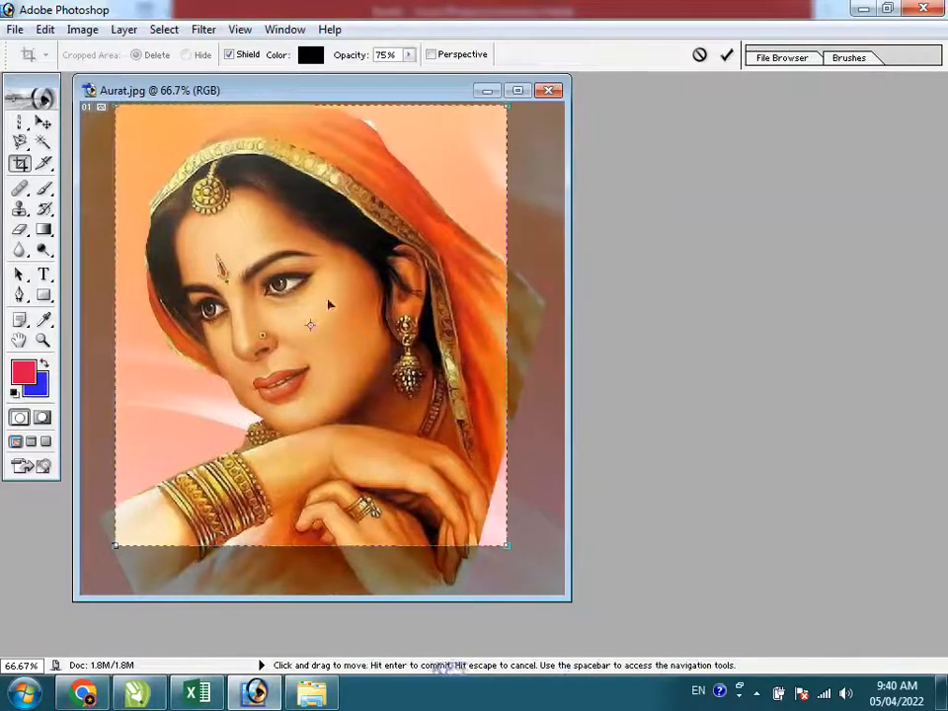
left_click_drag(505, 545, 532, 573)
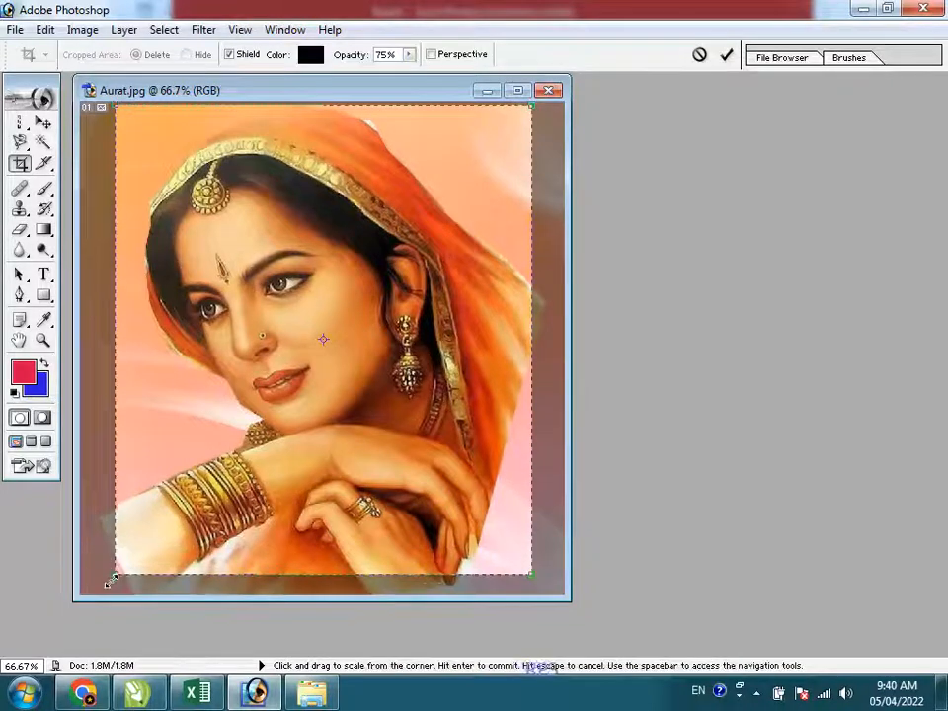
left_click_drag(112, 575, 98, 595)
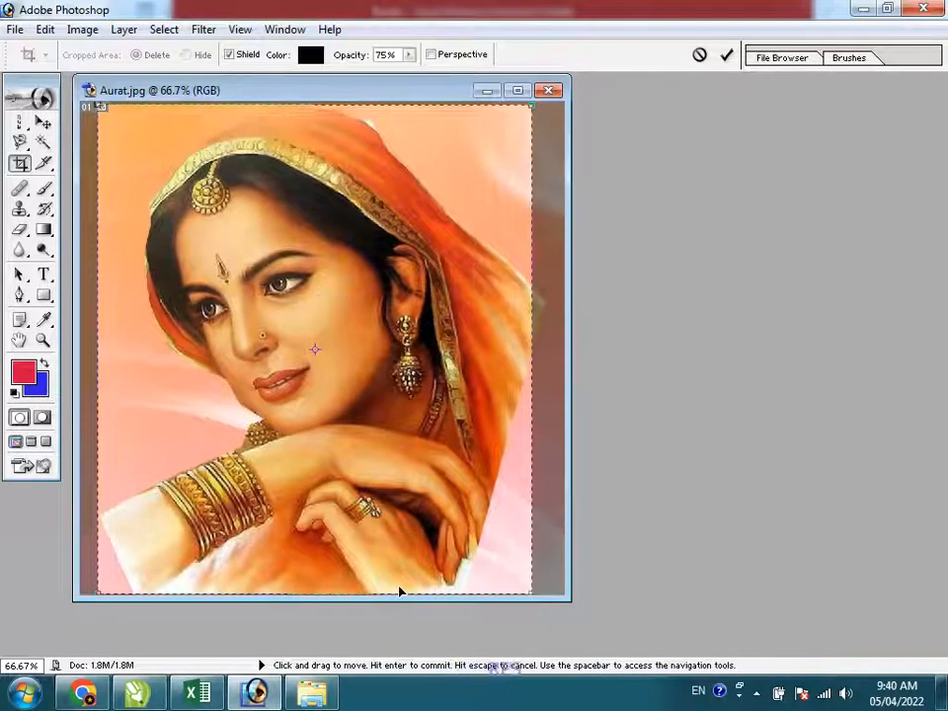
key("Return")
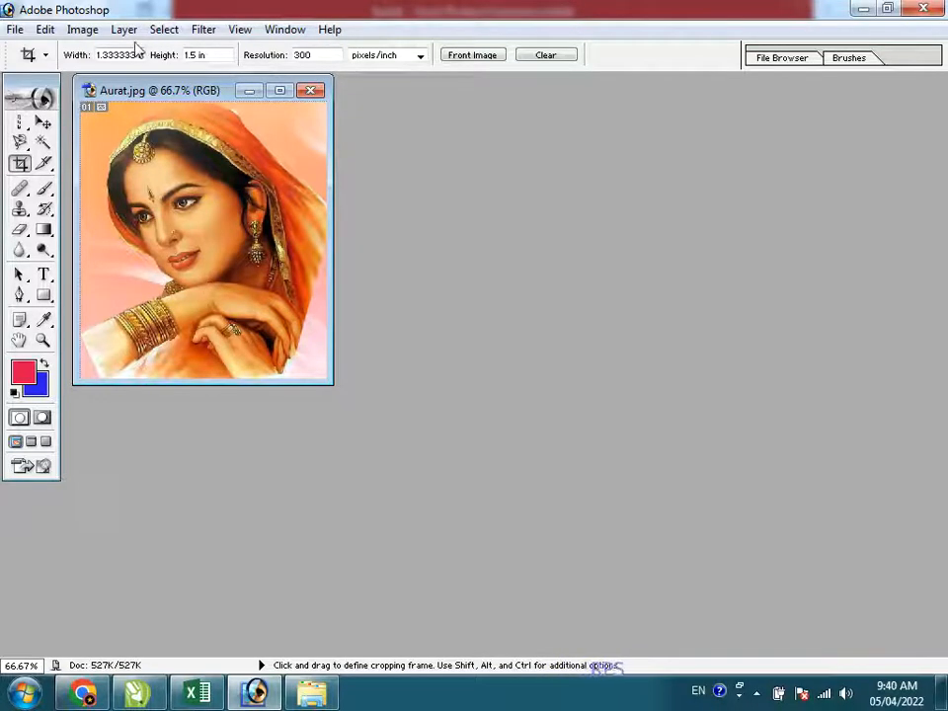
- Select the whole cropped portrait and stroke its border with a 10 px black line, location Center, 100% opacity
left_click(47, 29)
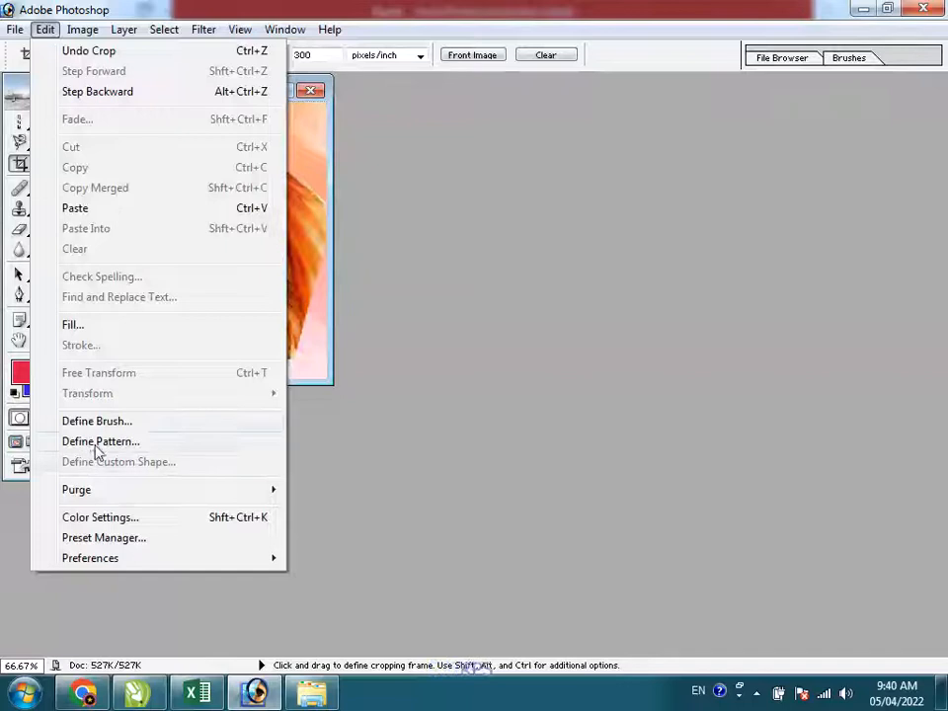
left_click(312, 328)
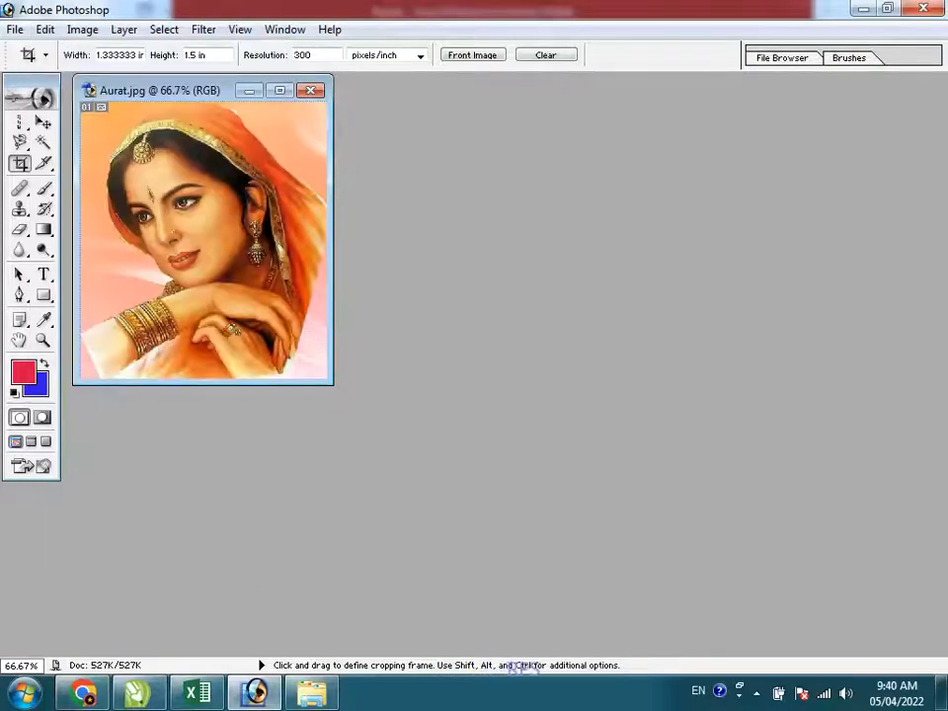
key("ctrl+a")
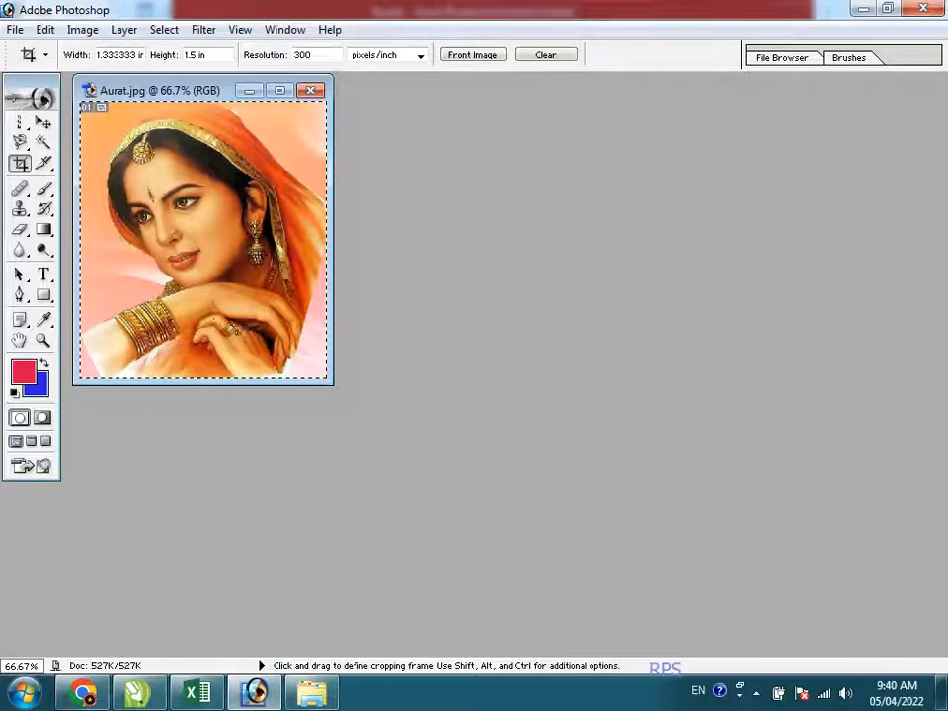
left_click(44, 28)
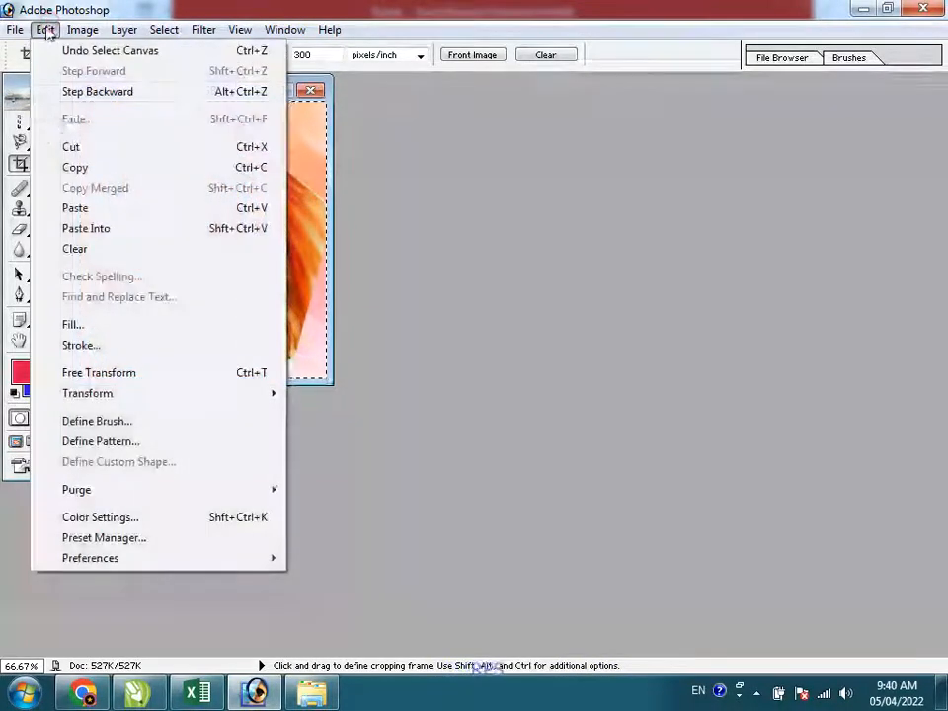
left_click(87, 346)
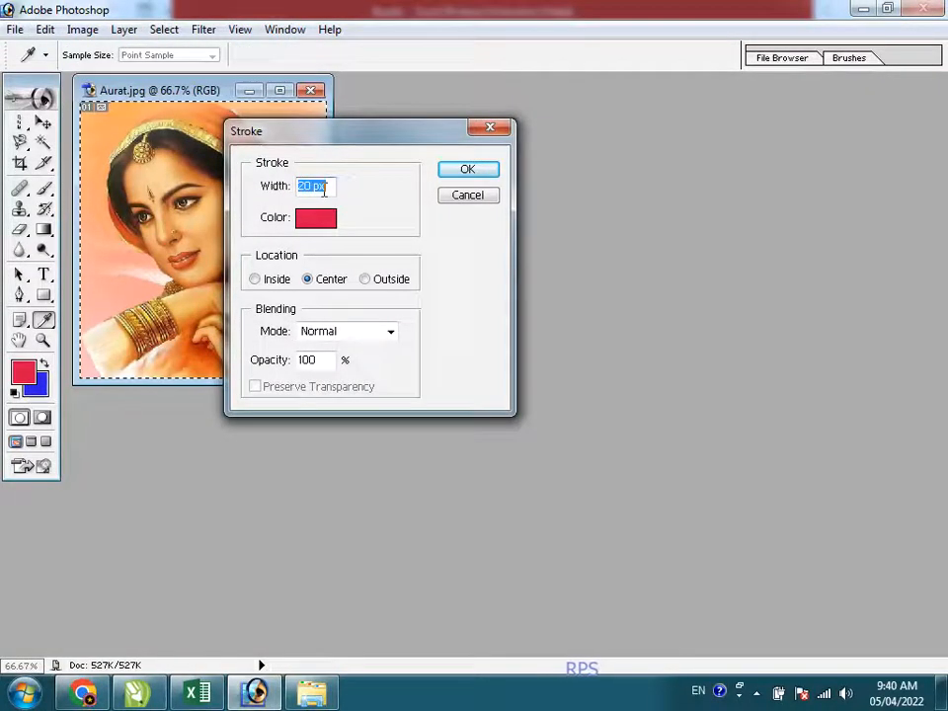
type("10")
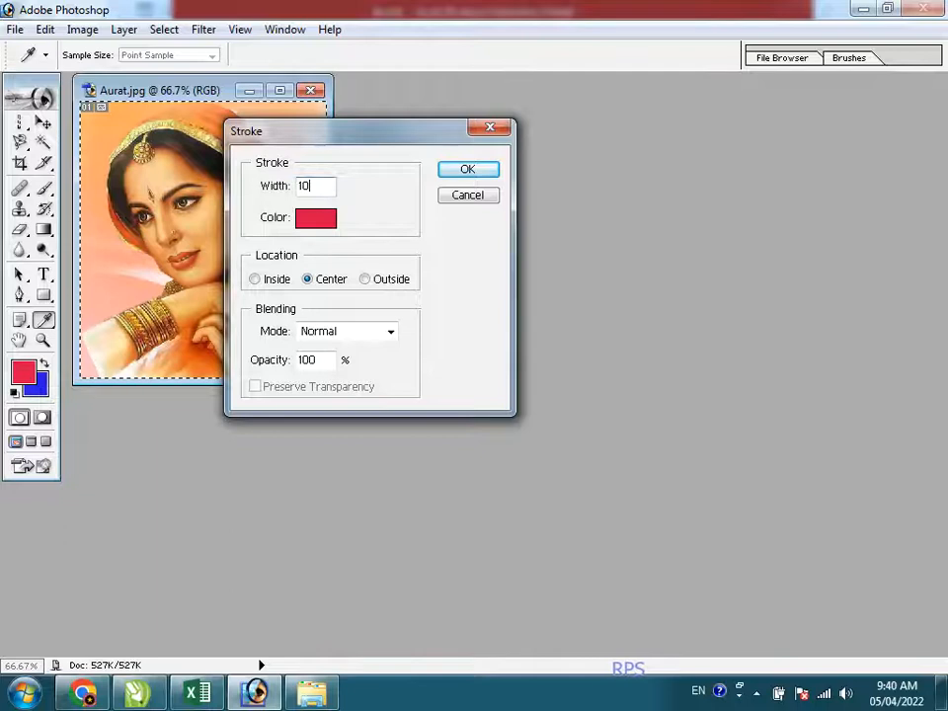
left_click(318, 220)
left_click_drag(339, 314, 420, 453)
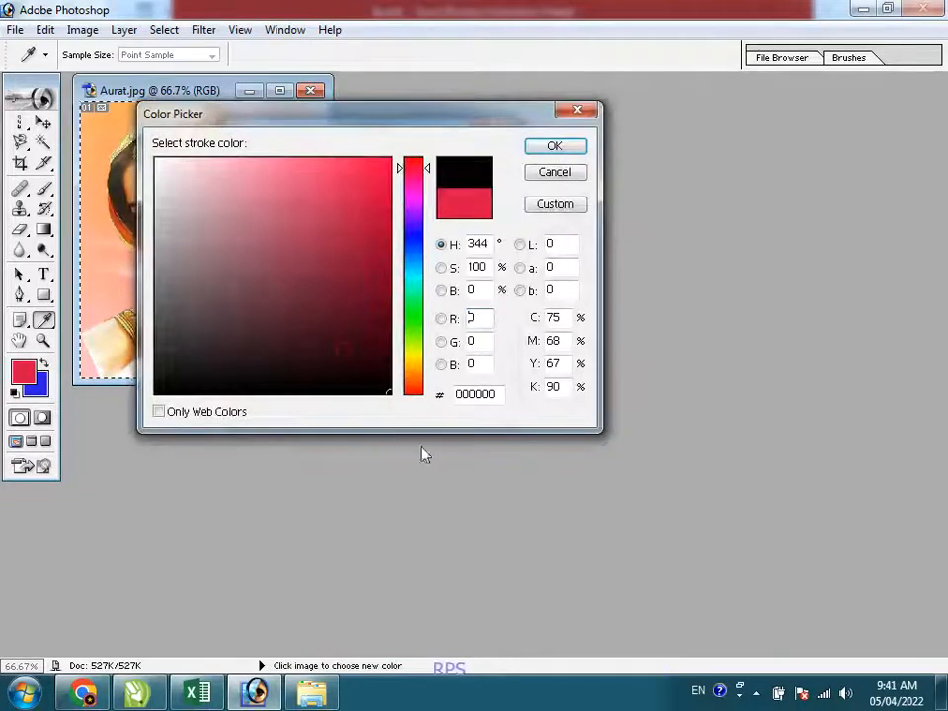
left_click(555, 149)
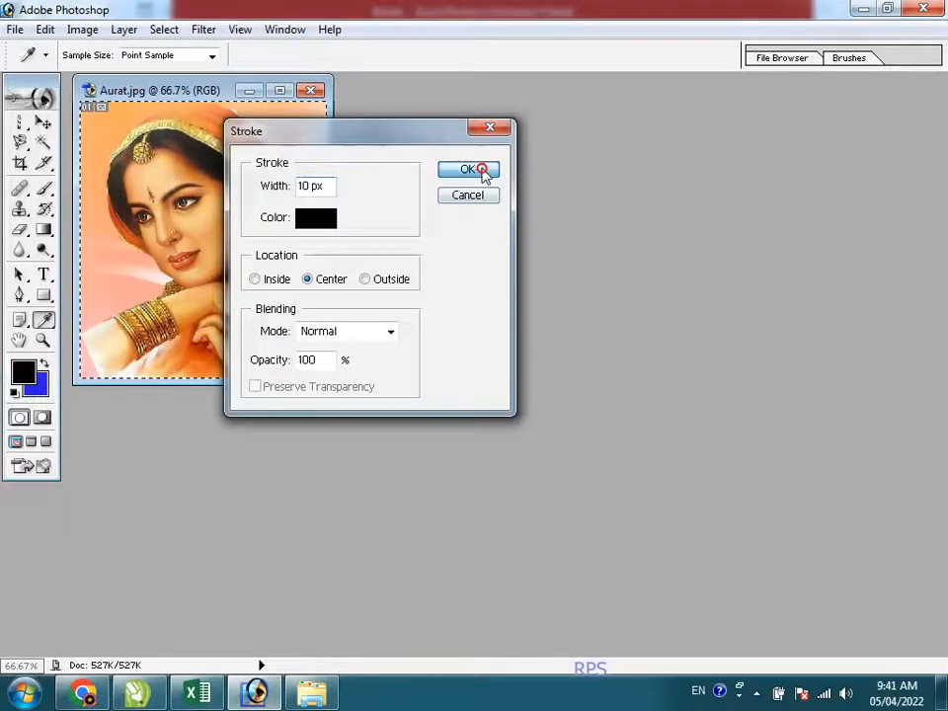
left_click(467, 170)
key("c")
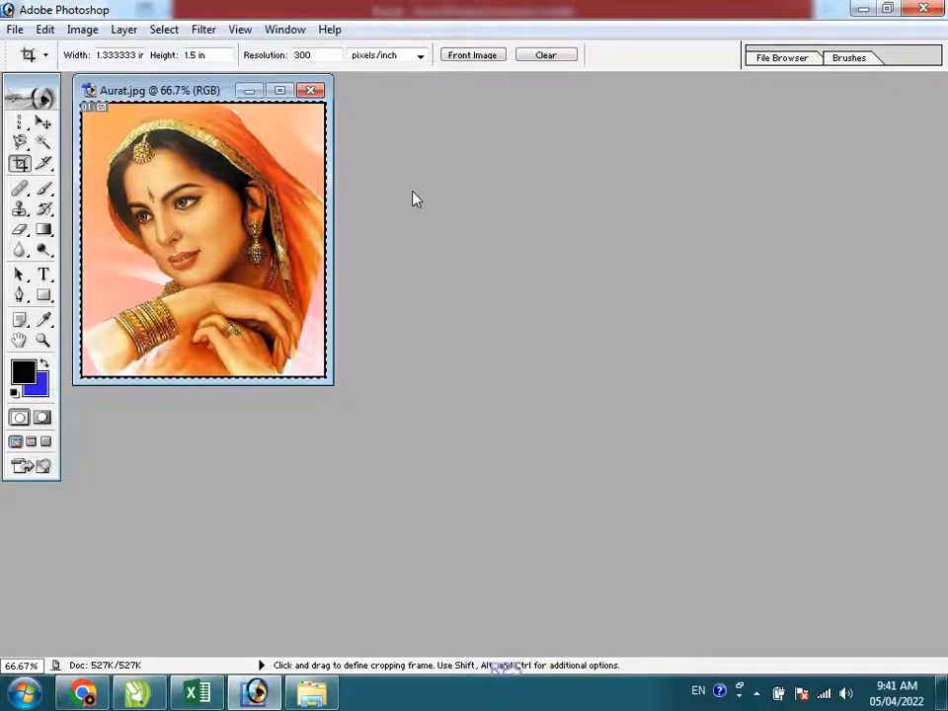
left_click(45, 29)
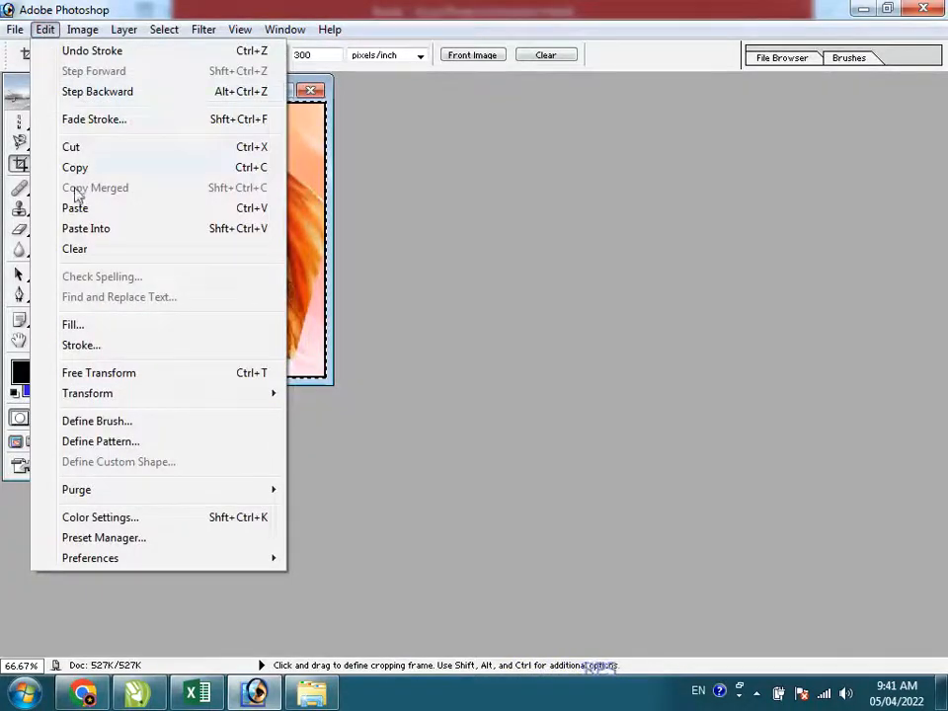
left_click(127, 423)
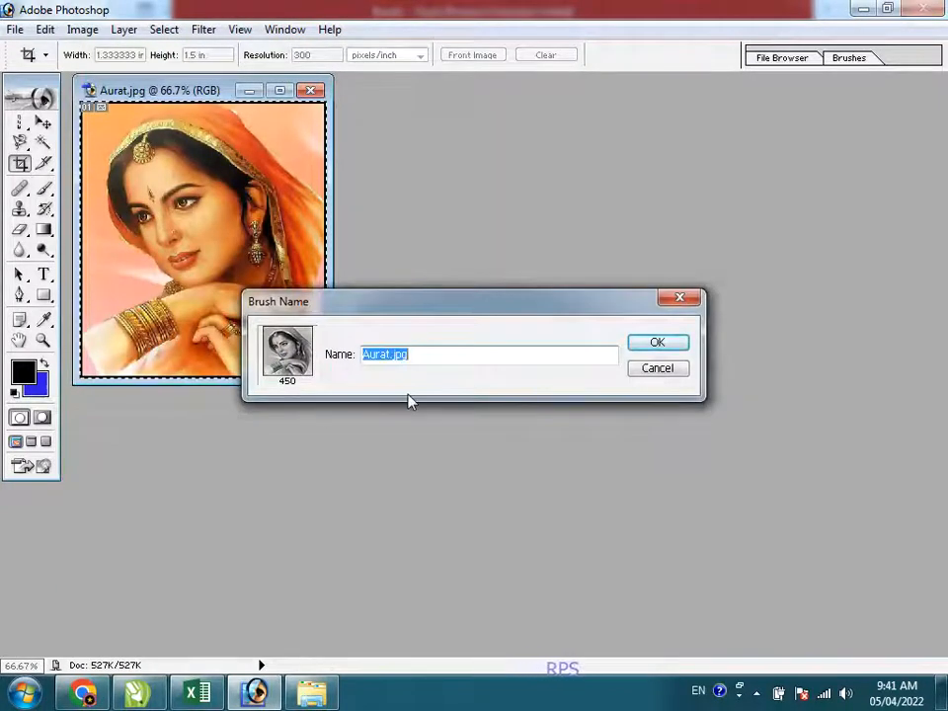
left_click(655, 371)
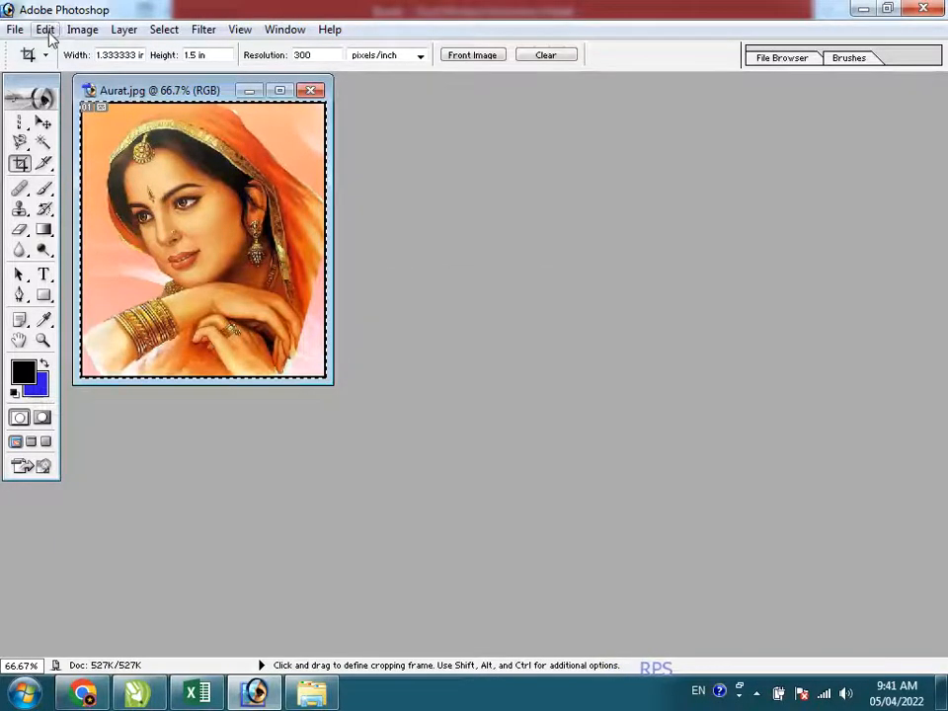
- Define the bordered portrait as a pattern, keeping the suggested name
left_click(45, 30)
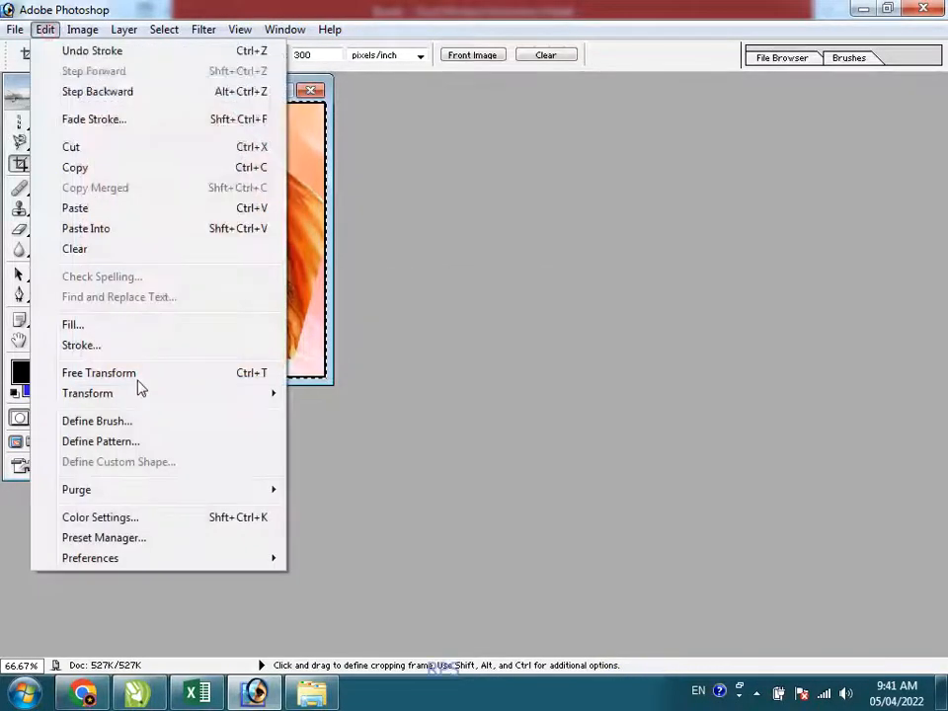
left_click(129, 449)
left_click(657, 346)
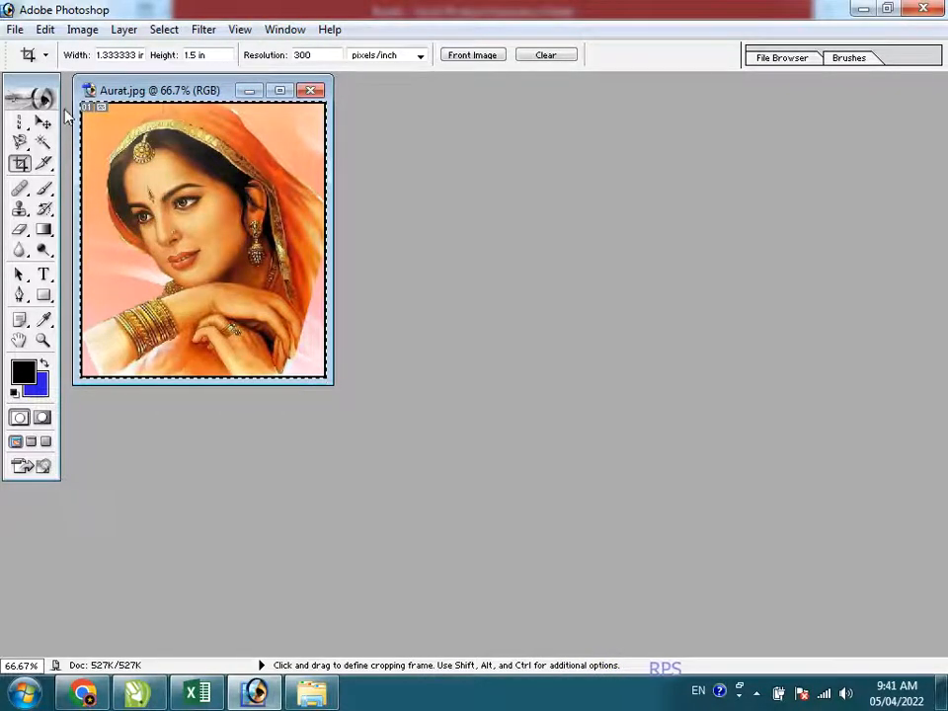
- Create a new white RGB document from the 8 x 10 preset with the height changed to 12 inches at 300 pixels/inch
left_click(15, 30)
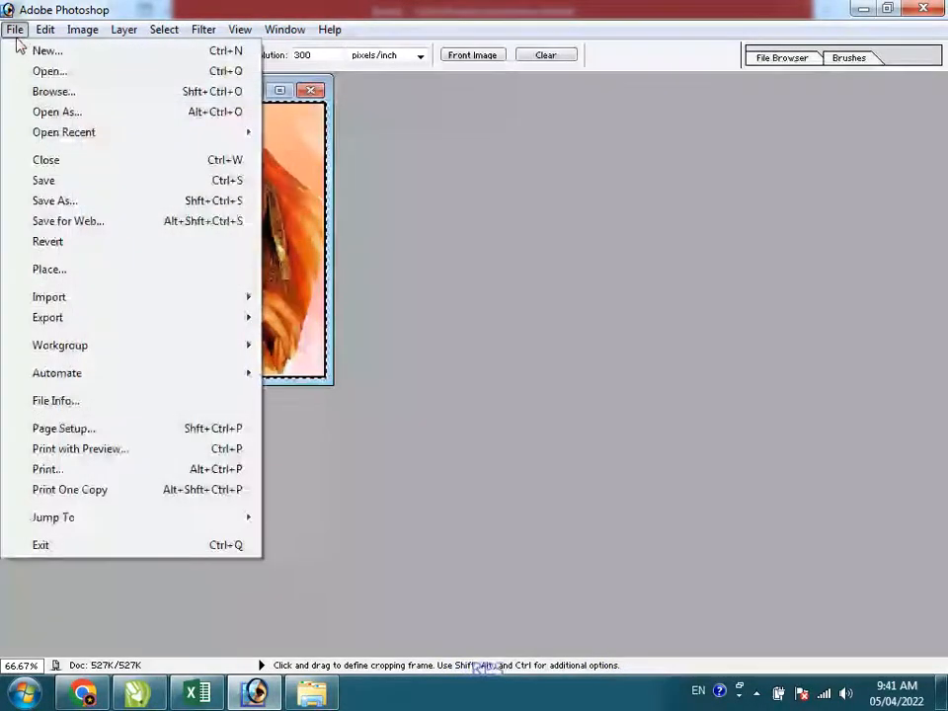
left_click(37, 51)
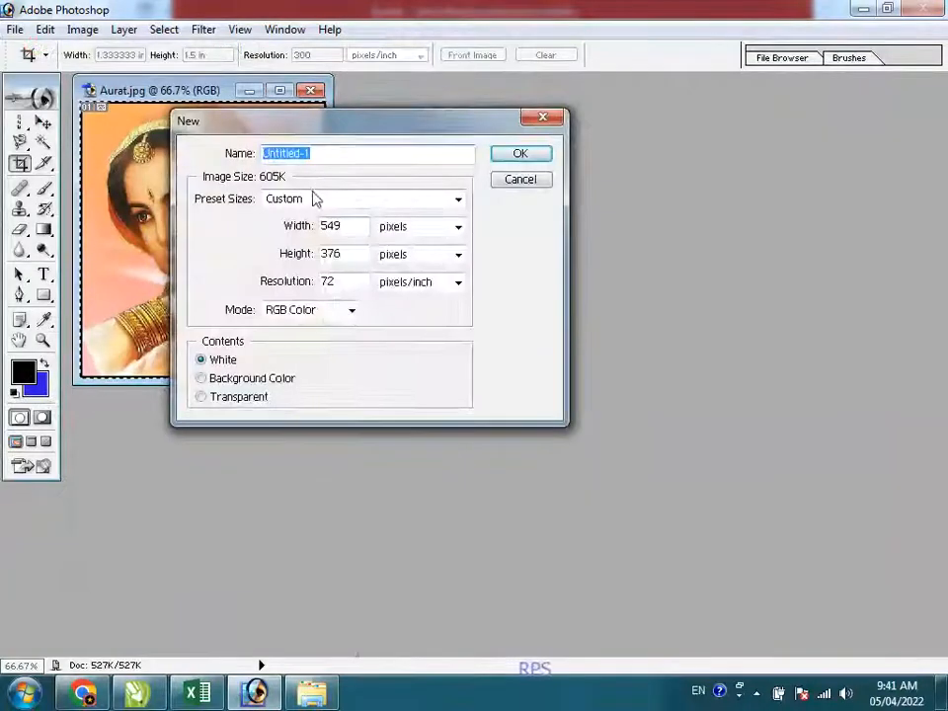
left_click(314, 198)
left_click(297, 382)
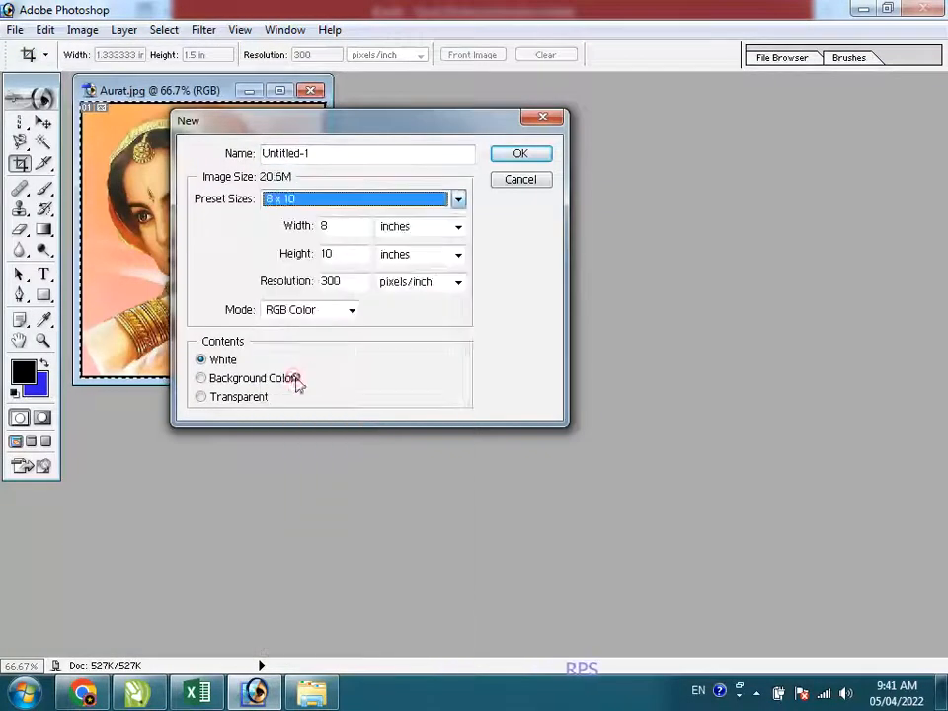
double_click(345, 255)
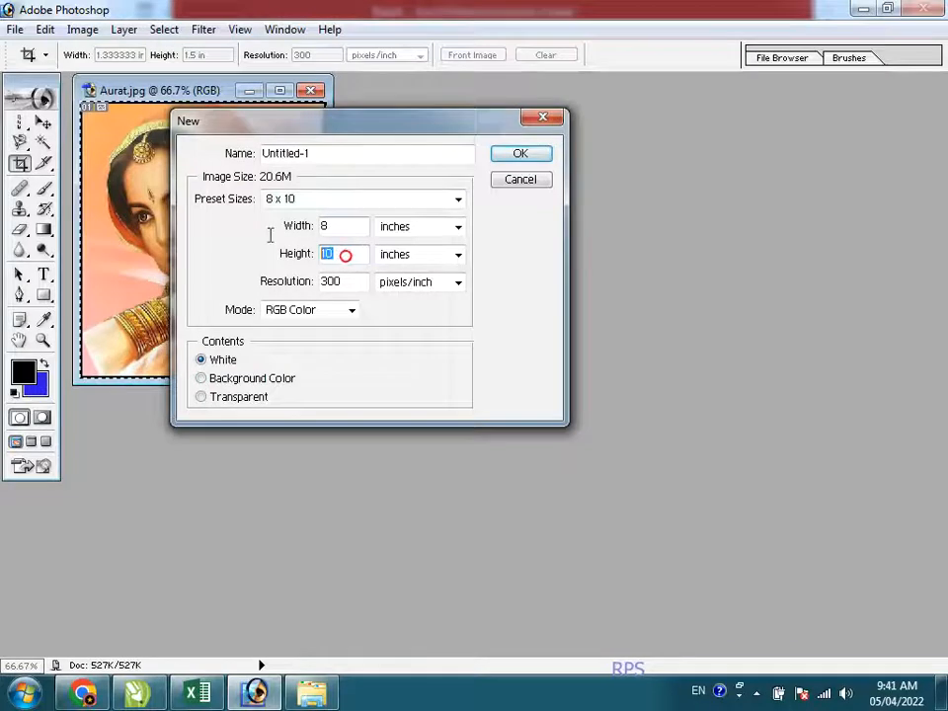
type("12")
key("Return")
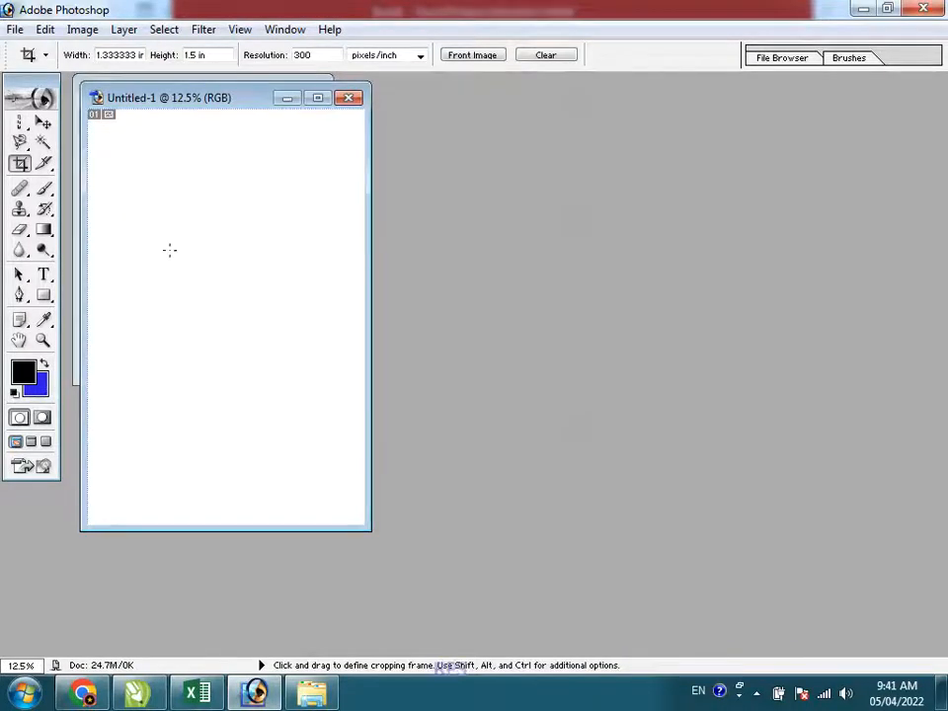
- Activate the Pattern Stamp tool and choose the portrait pattern for it
left_click_drag(19, 208, 71, 233)
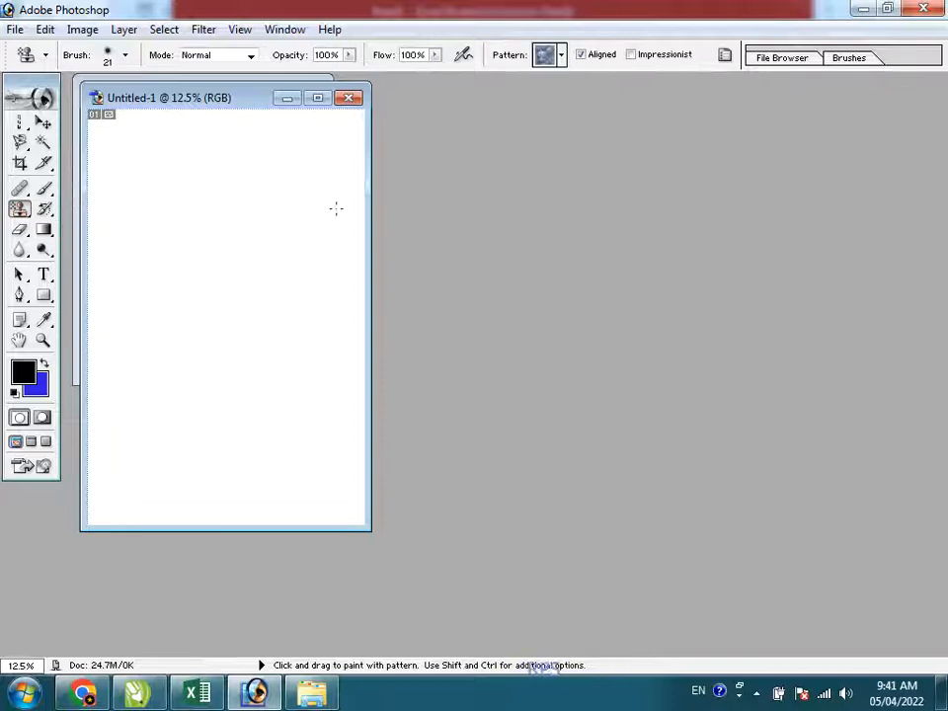
left_click(560, 56)
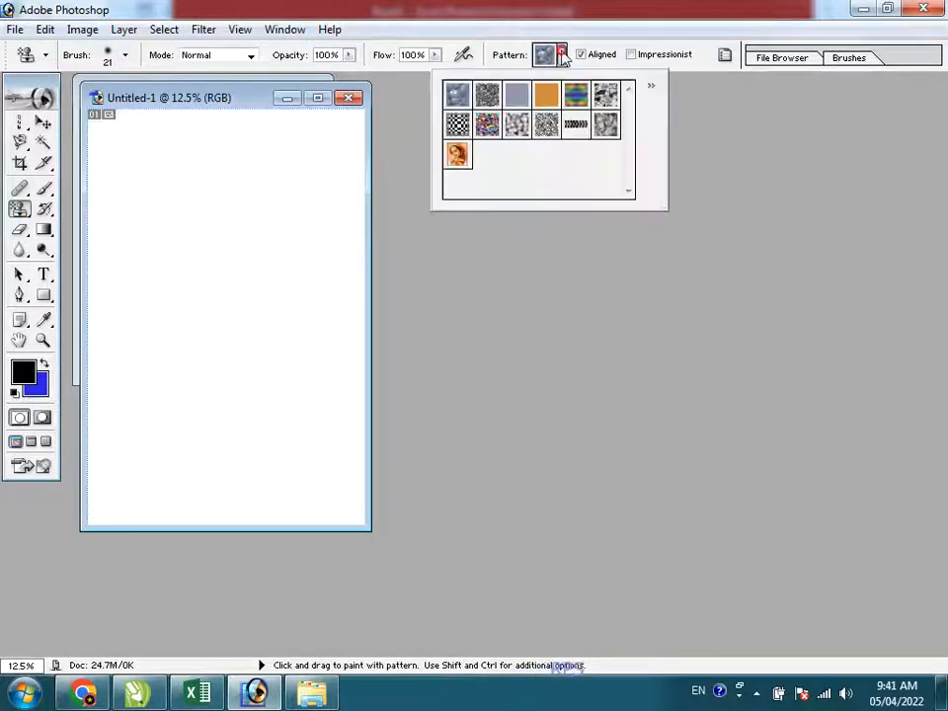
left_click(458, 155)
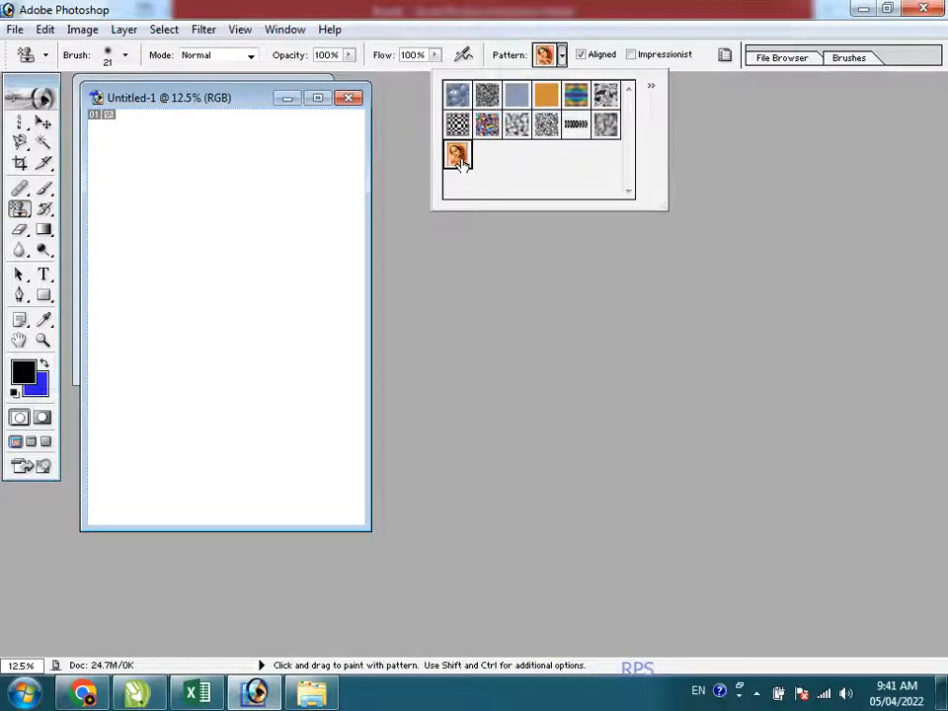
left_click(220, 152)
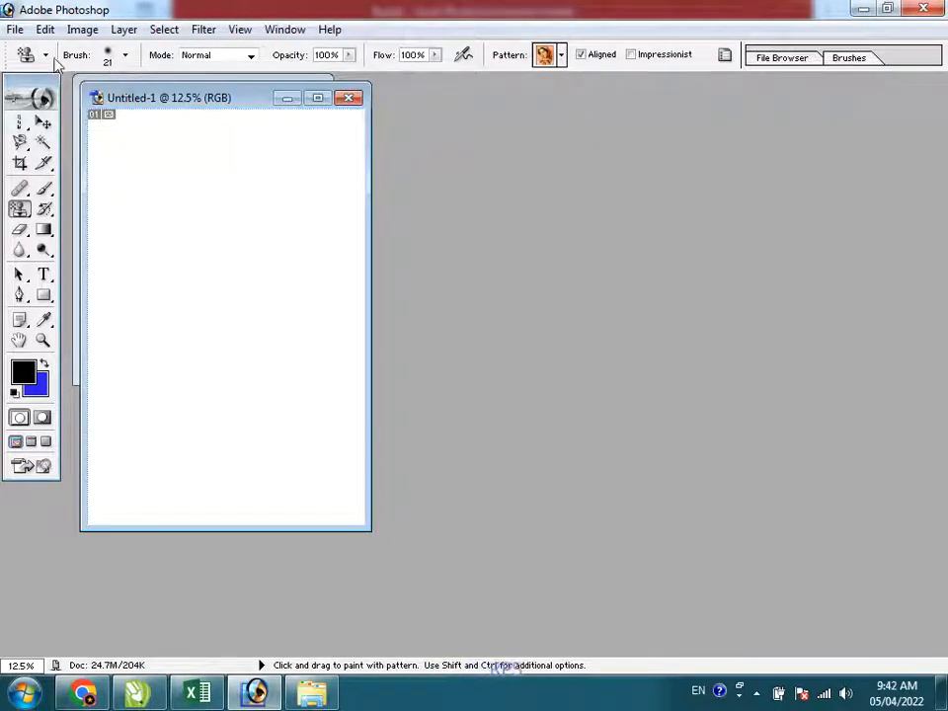
- Enlarge the soft stamp brush to 2500 px and paint the portrait pattern over the upper part of the sheet
left_click(124, 55)
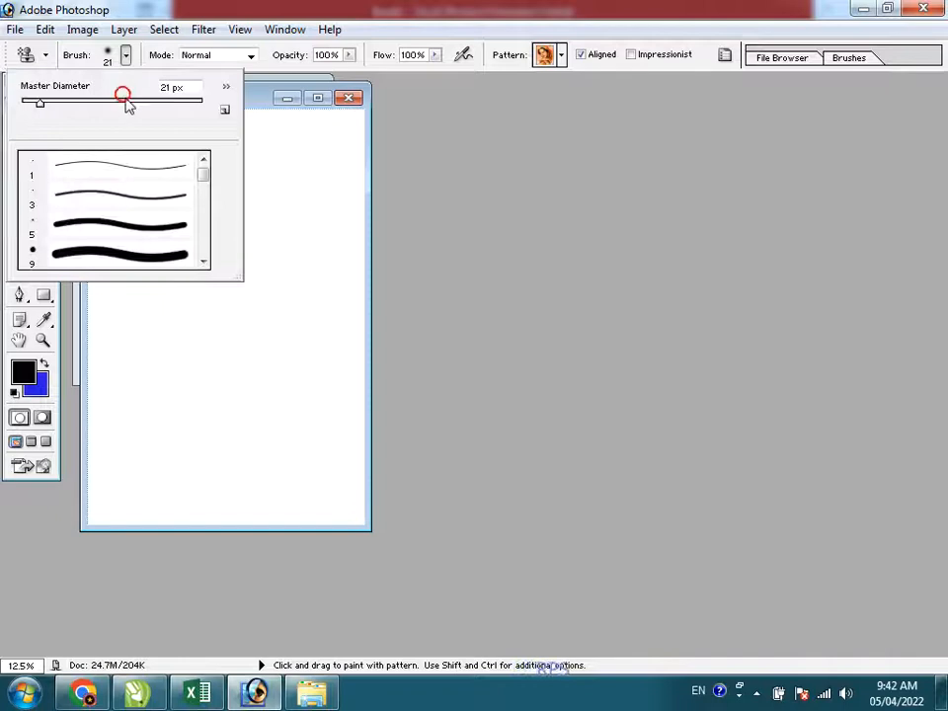
left_click_drag(123, 95, 216, 117)
left_click(266, 187)
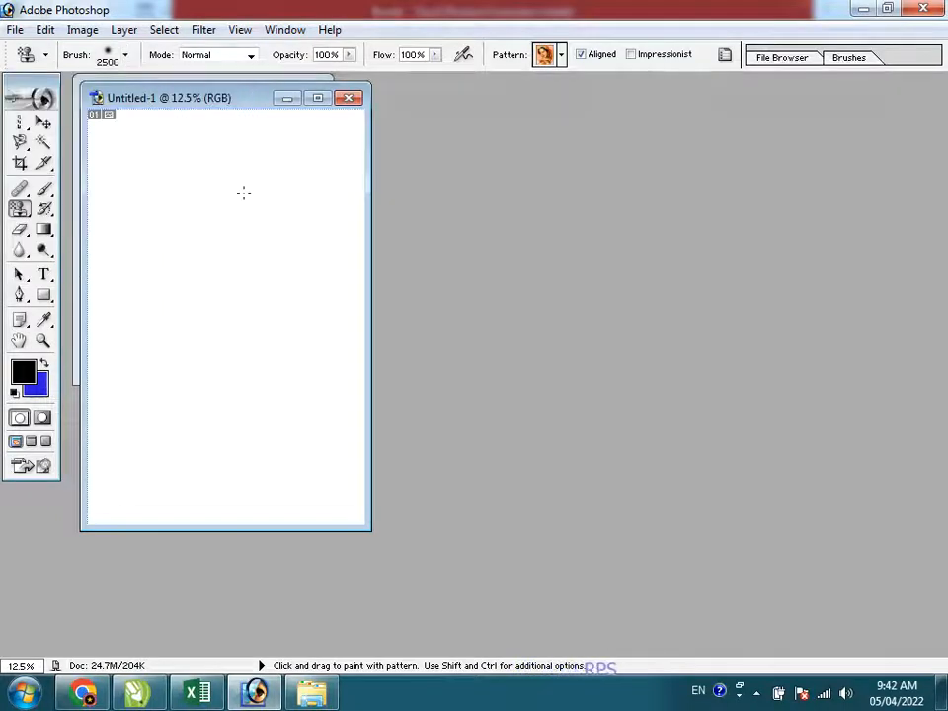
left_click(162, 154)
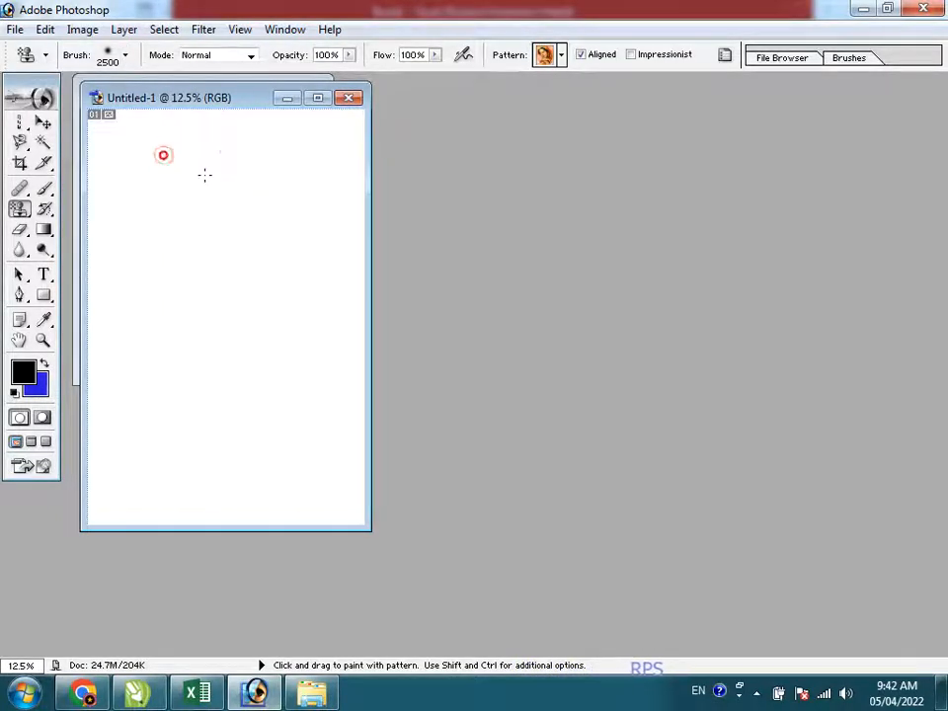
left_click(204, 175)
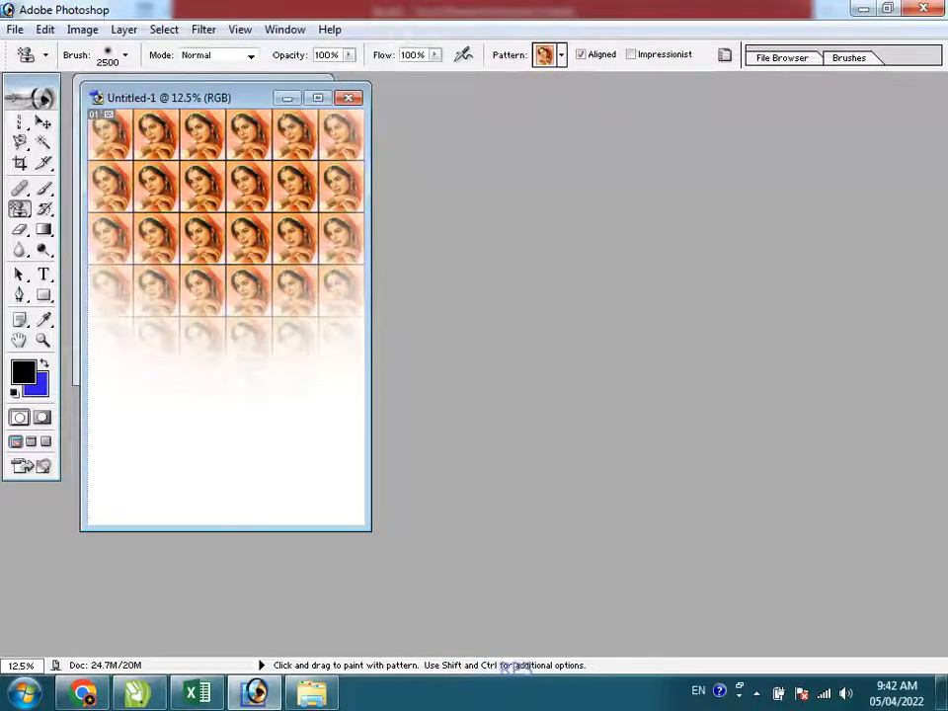
- Switch to the hard round 19 px brush, enlarge it to 2500 px, and paint the portrait pattern over the whole sheet
left_click(124, 57)
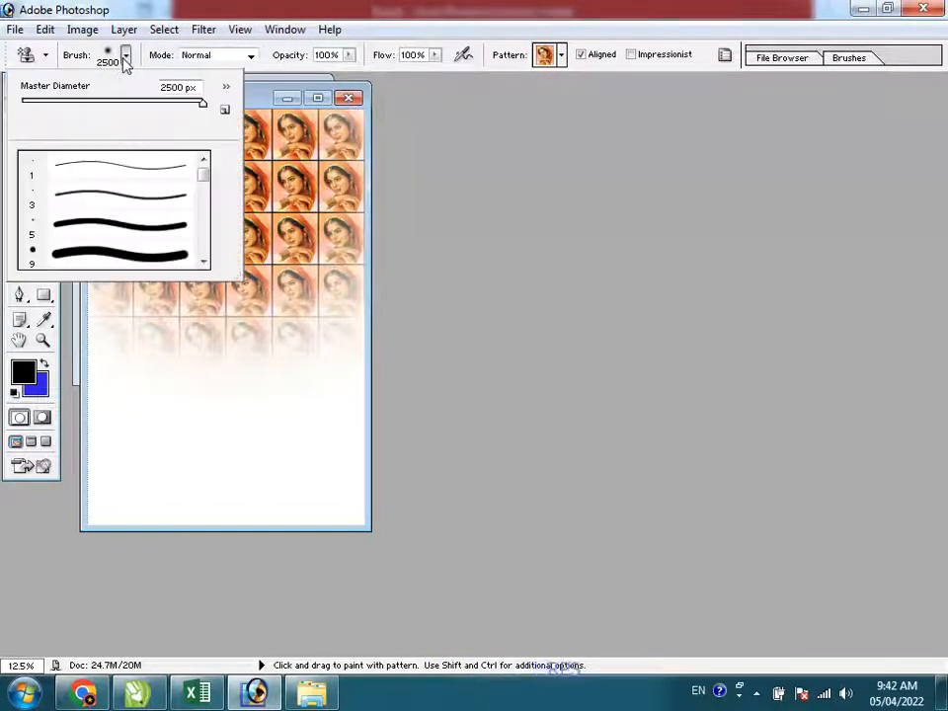
scroll(205, 252, "down", 3)
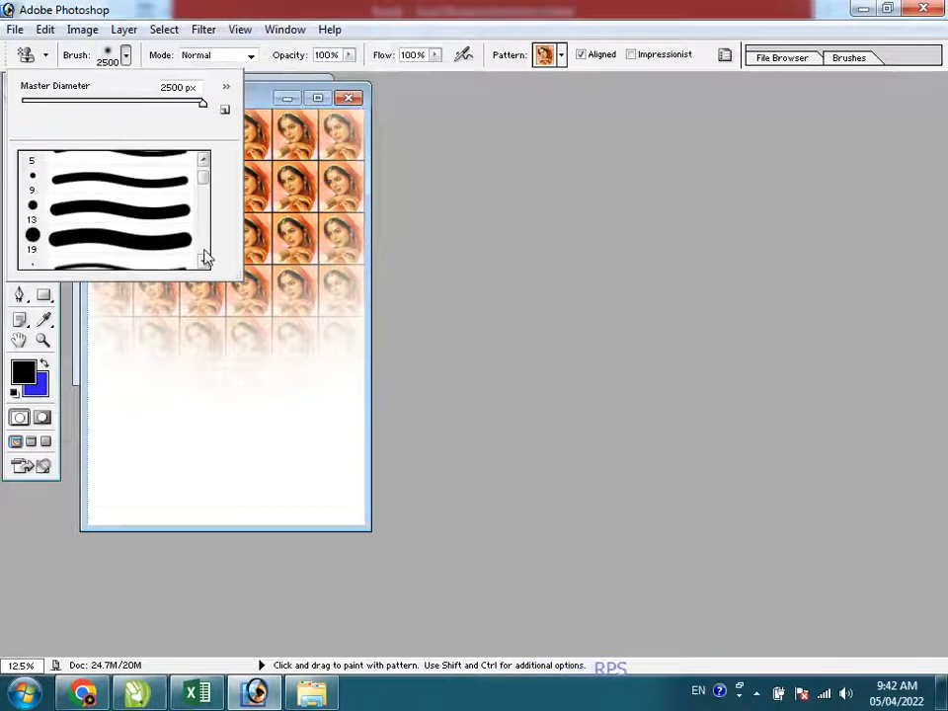
left_click(171, 243)
left_click_drag(150, 102, 194, 105)
key("Return")
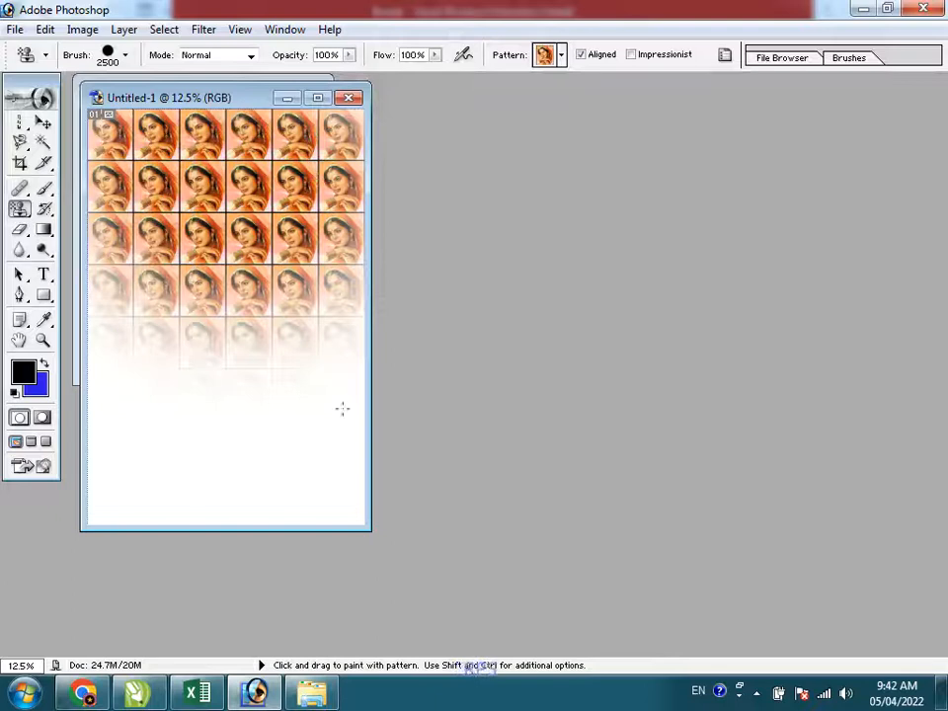
left_click_drag(343, 504, 300, 534)
left_click_drag(99, 277, 108, 514)
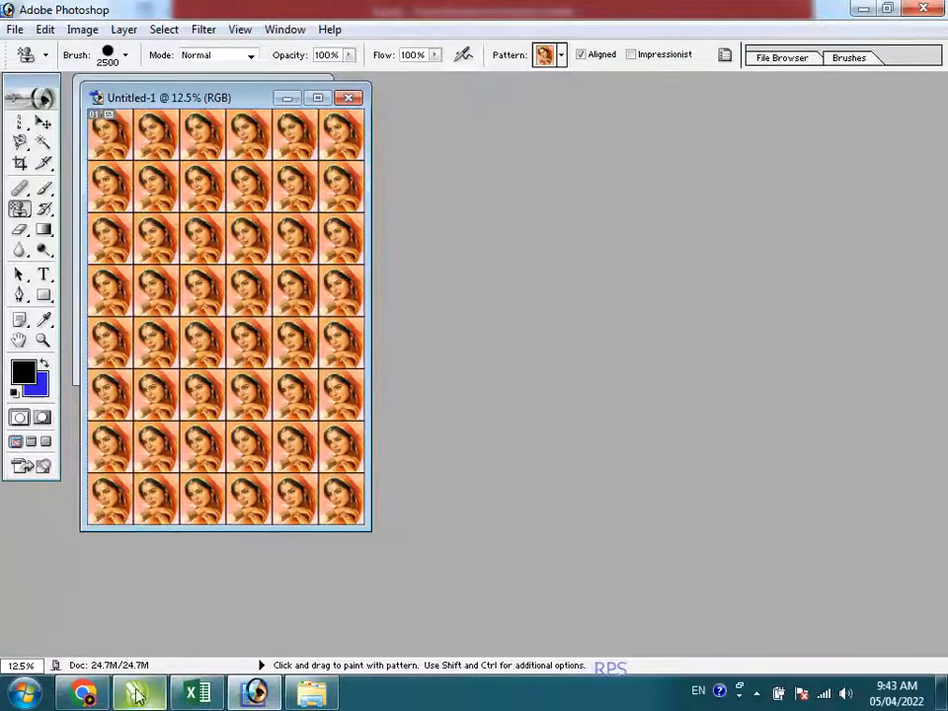
- Open the three-penguin picture Capture.JPG from the Pictures library in Photoshop and activate the Crop tool
left_click(21, 693)
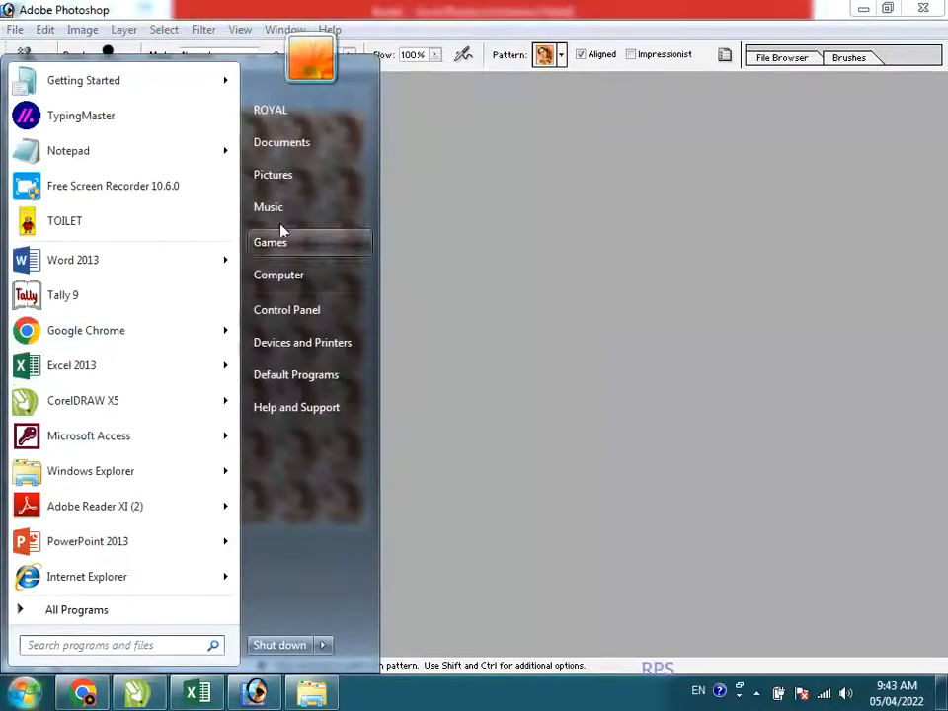
left_click(274, 175)
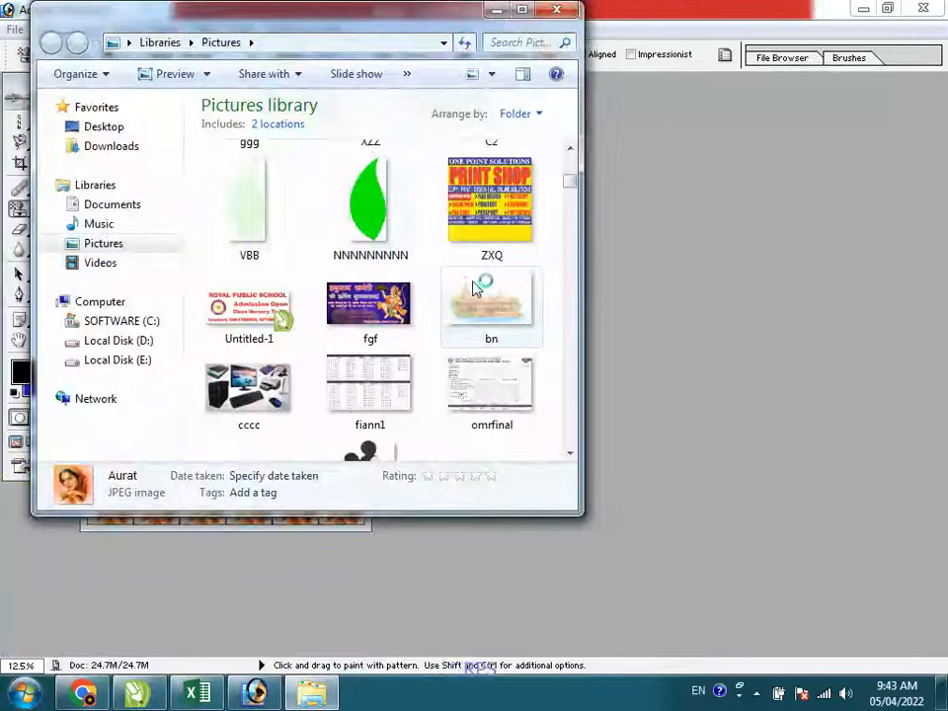
left_click(482, 241)
scroll(481, 252, "down", 10)
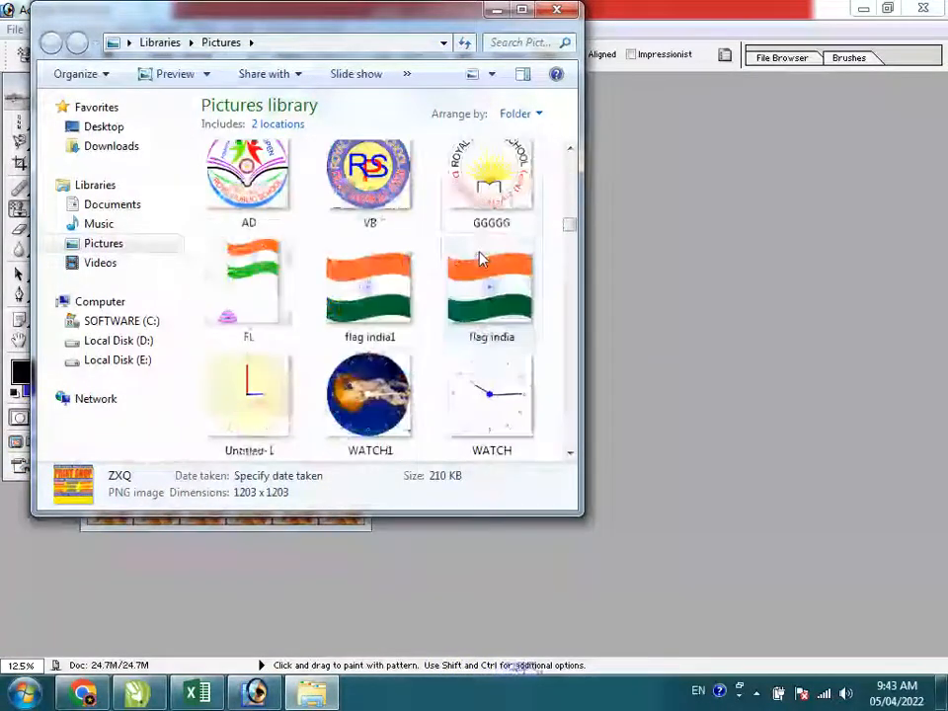
scroll(481, 260, "down", 15)
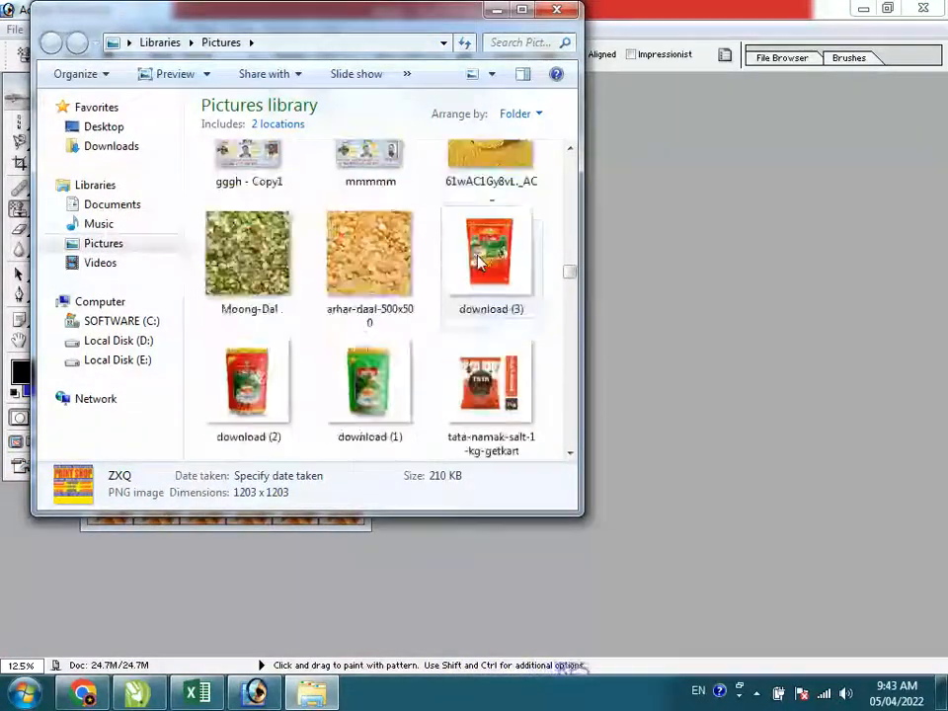
scroll(481, 259, "down", 15)
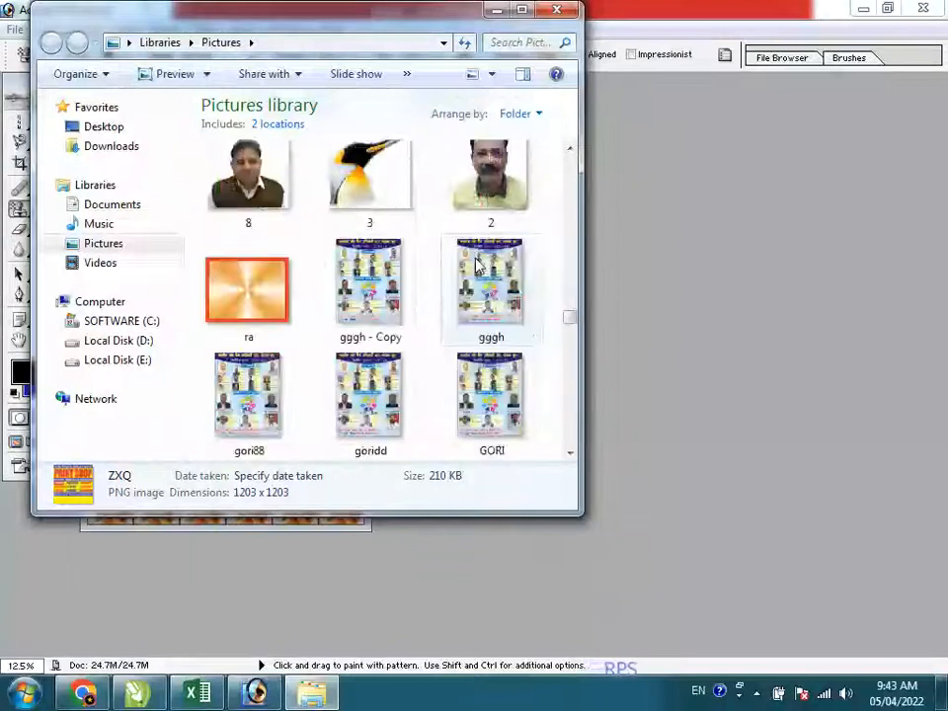
left_click(478, 265)
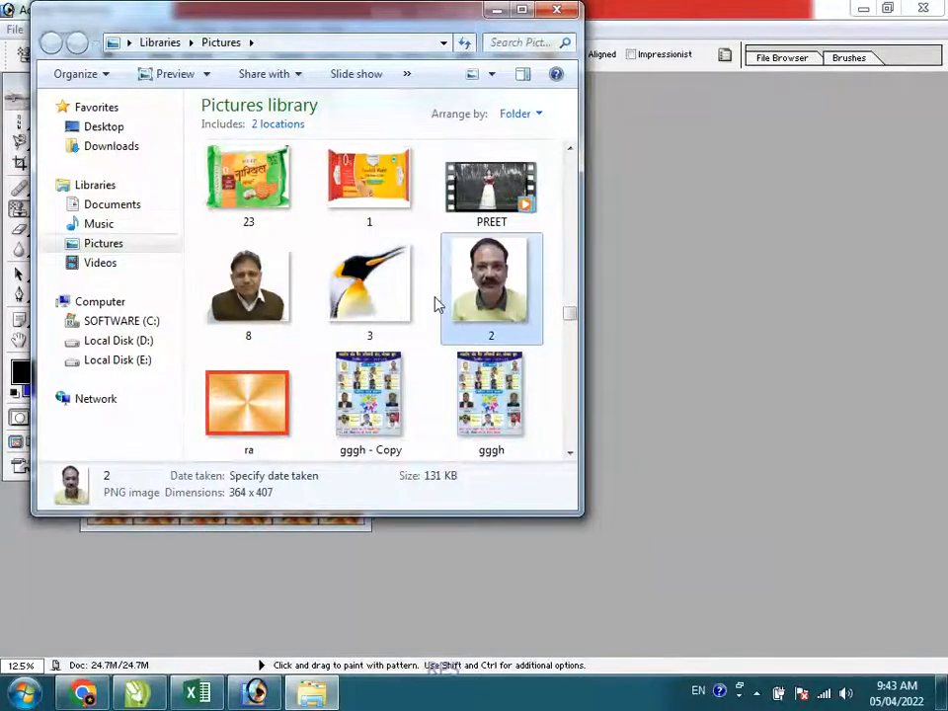
scroll(439, 308, "down", 15)
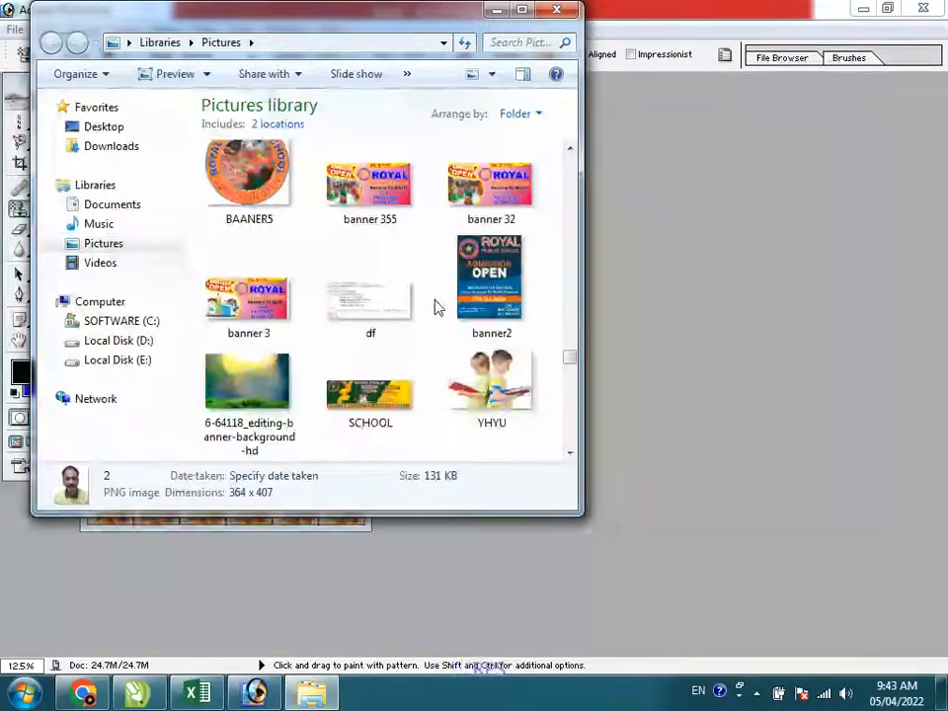
scroll(438, 307, "down", 10)
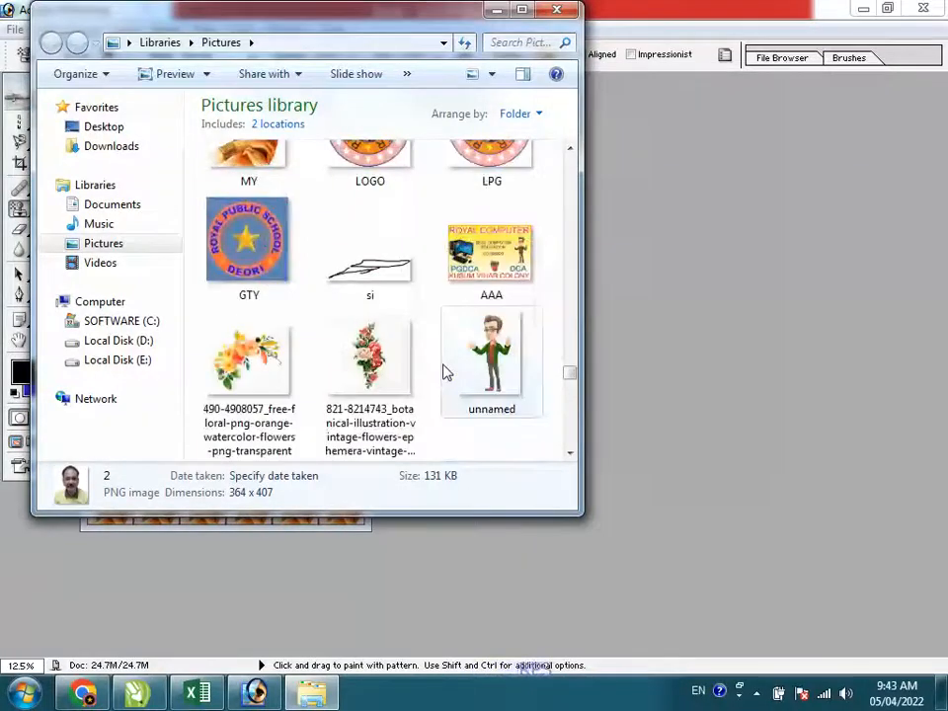
scroll(445, 374, "down", 5)
scroll(445, 374, "up", 3)
left_click_drag(252, 395, 681, 378)
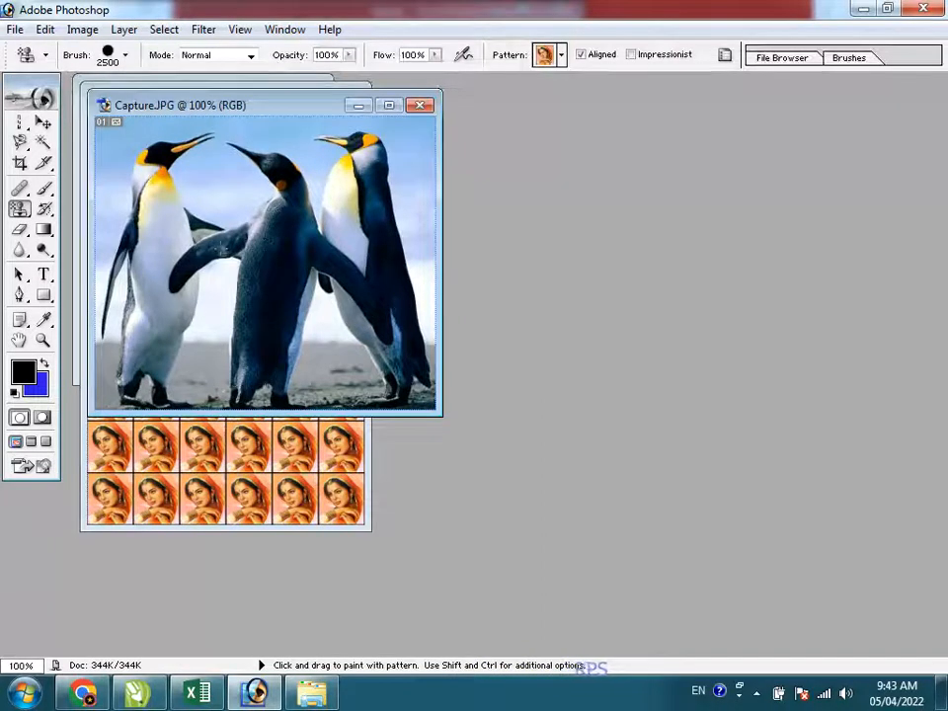
left_click(20, 164)
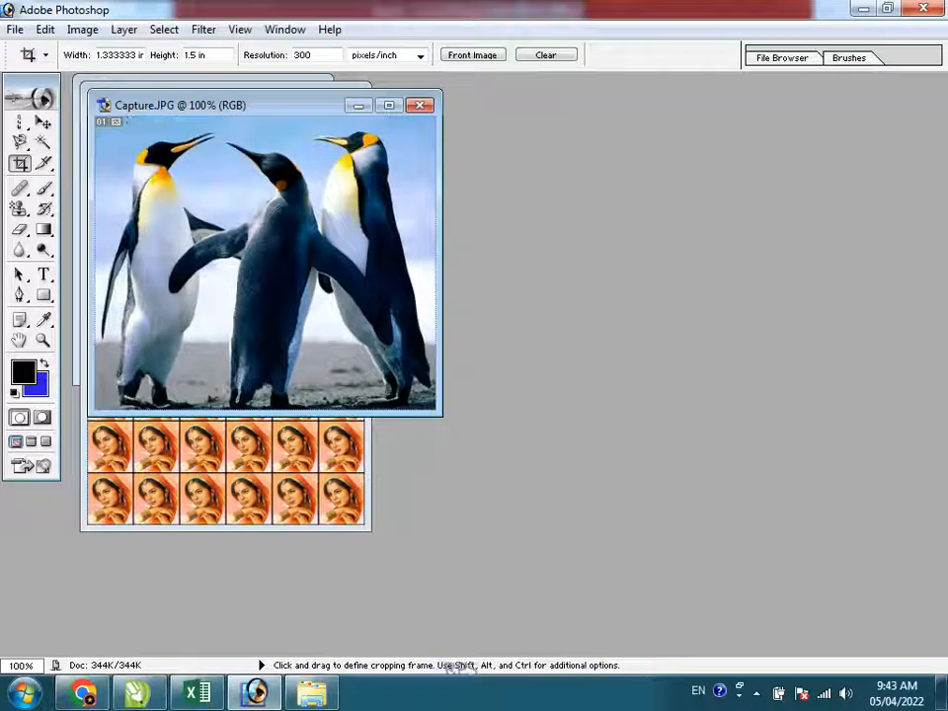
left_click_drag(213, 247, 219, 255)
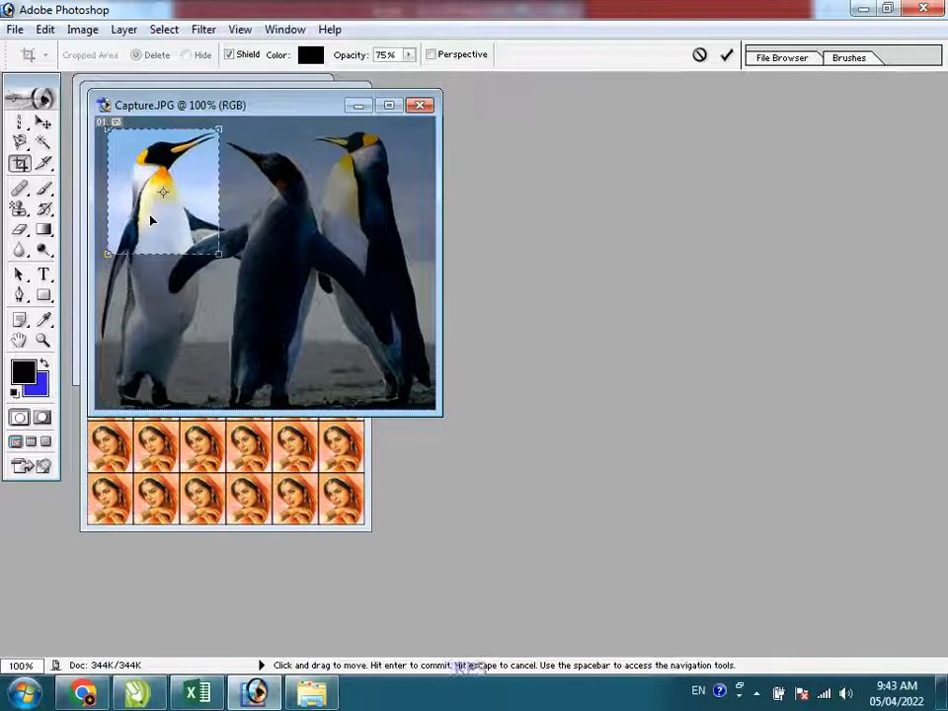
left_click_drag(151, 209, 153, 204)
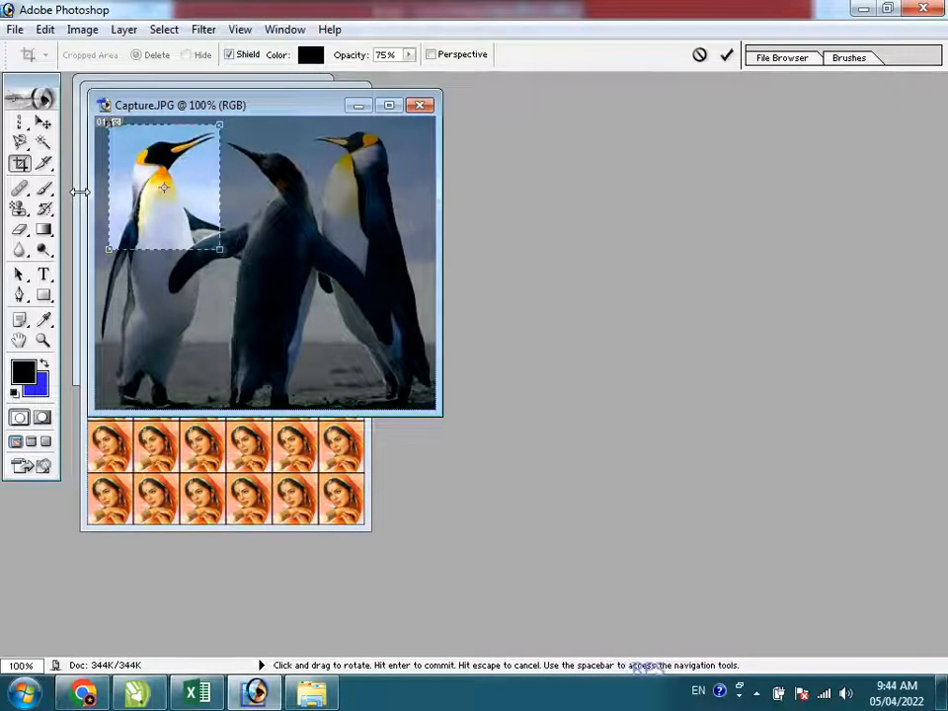
key("Escape")
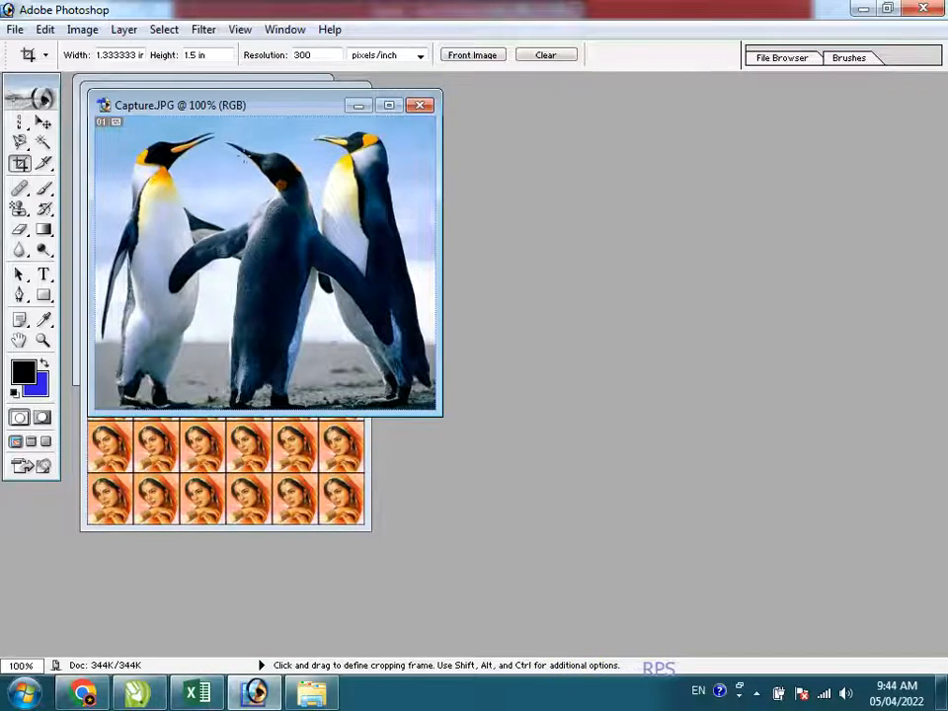
- Crop the picture to the rightmost penguin's head and upper body at 1.333333 x 1.5 in, 300 pixels/inch, and select the whole image
left_click_drag(323, 126, 388, 206)
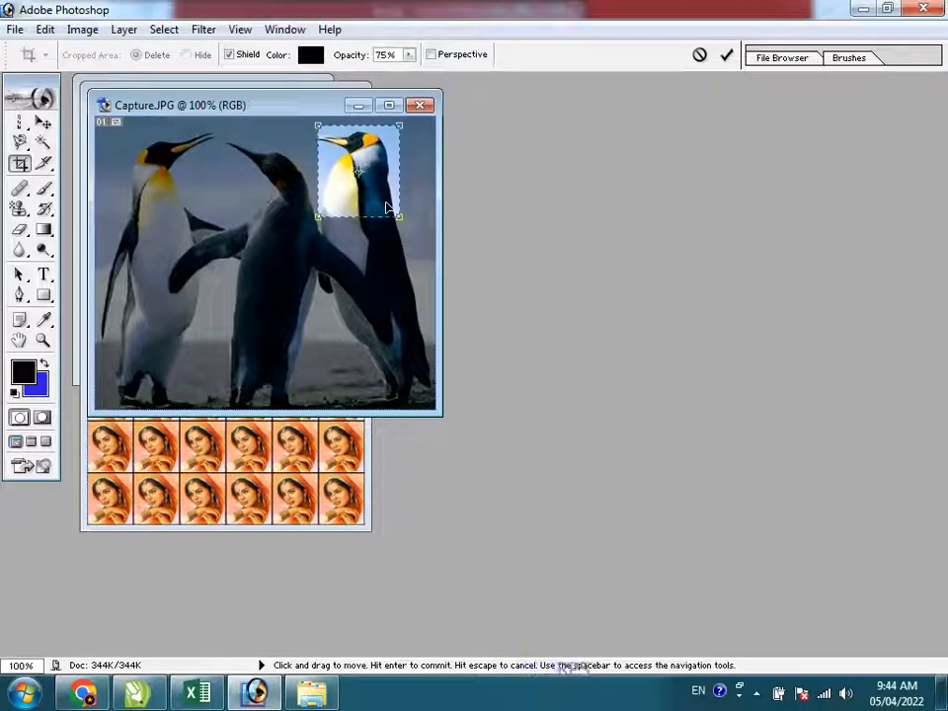
key("Return")
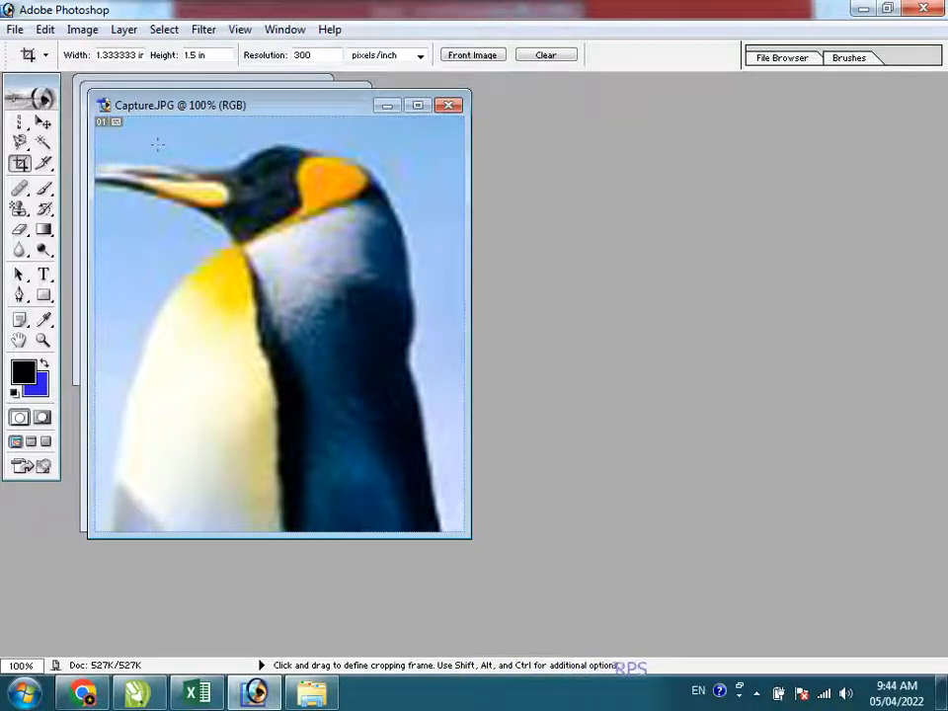
key("ctrl+a")
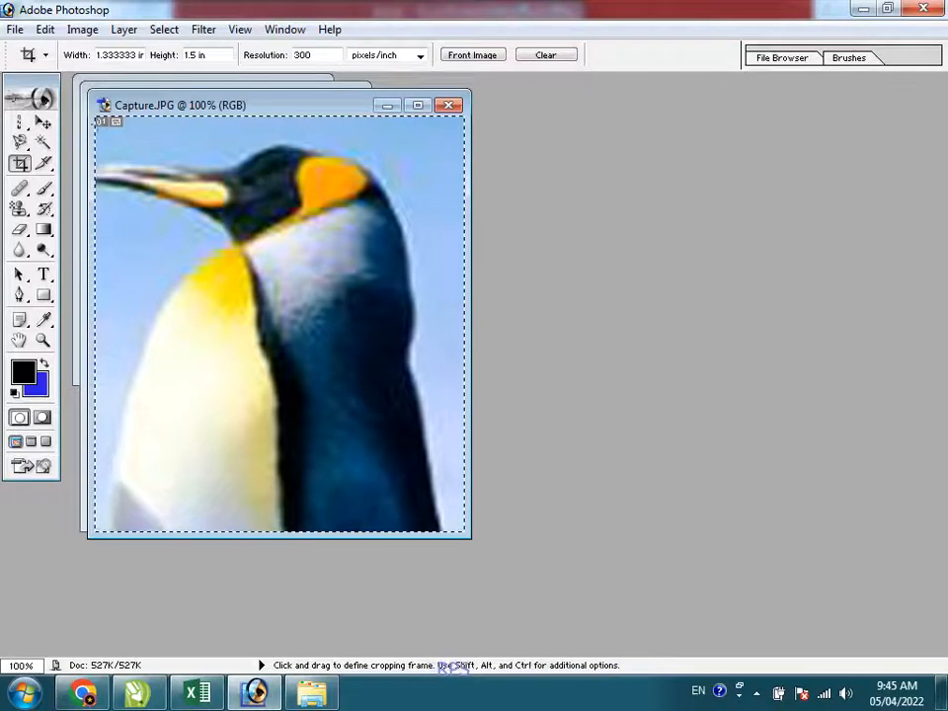
- Stroke the selected penguin image's edge with a 20 px white (FFFFFF) border, located at the center
left_click(44, 28)
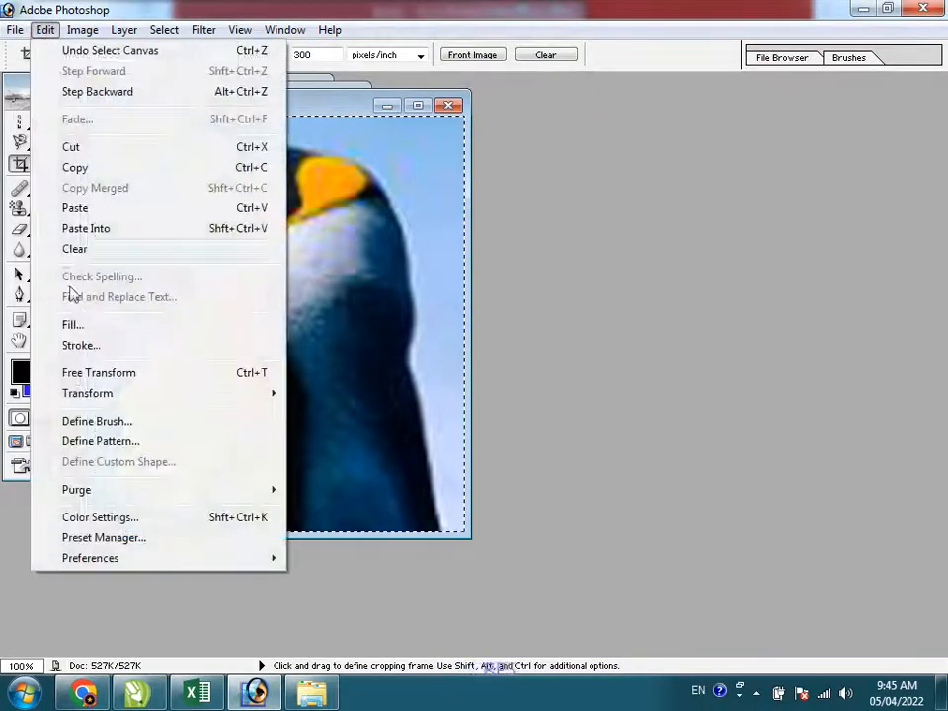
left_click(81, 345)
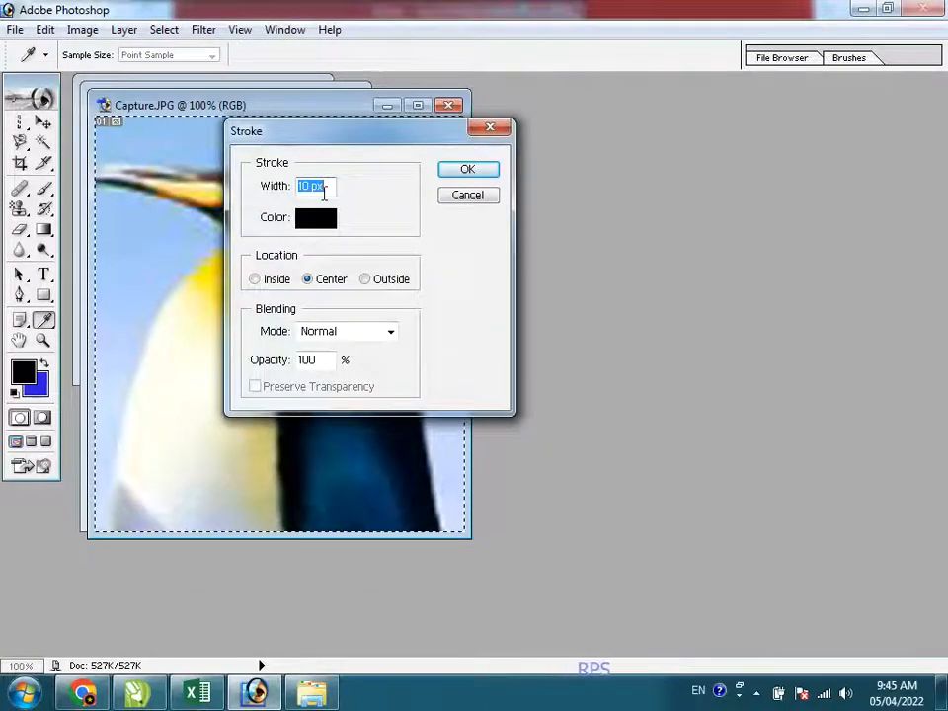
type("20")
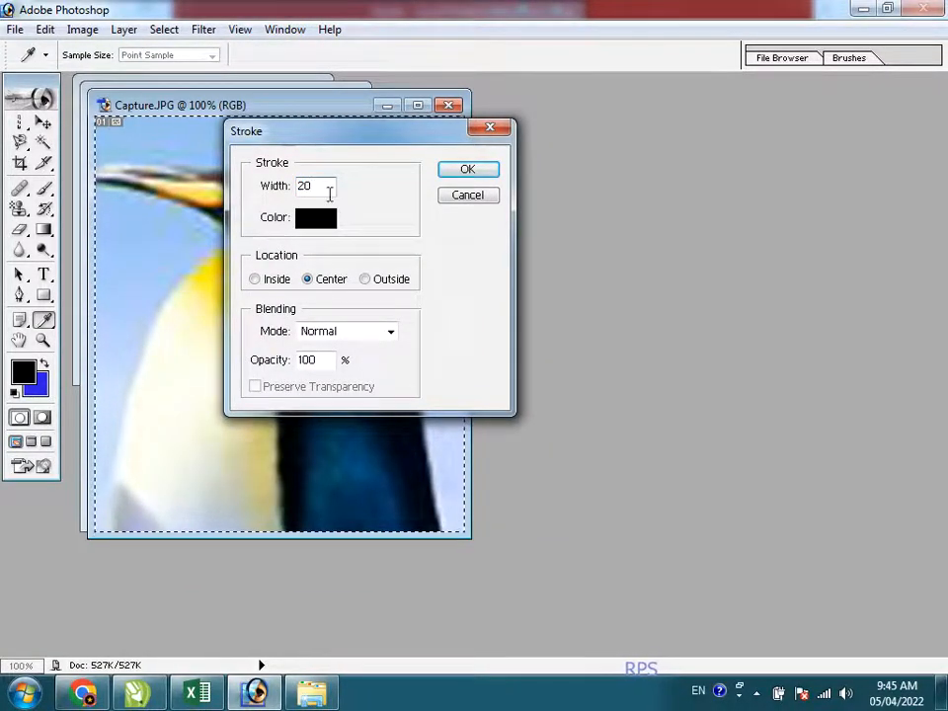
left_click(322, 231)
left_click_drag(176, 202, 157, 160)
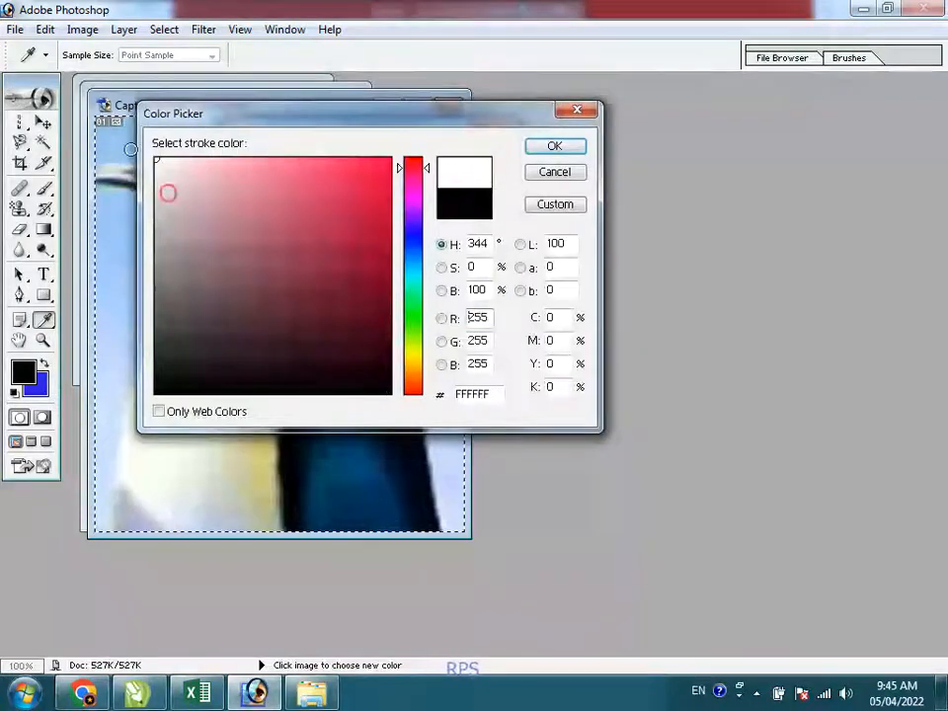
left_click(542, 148)
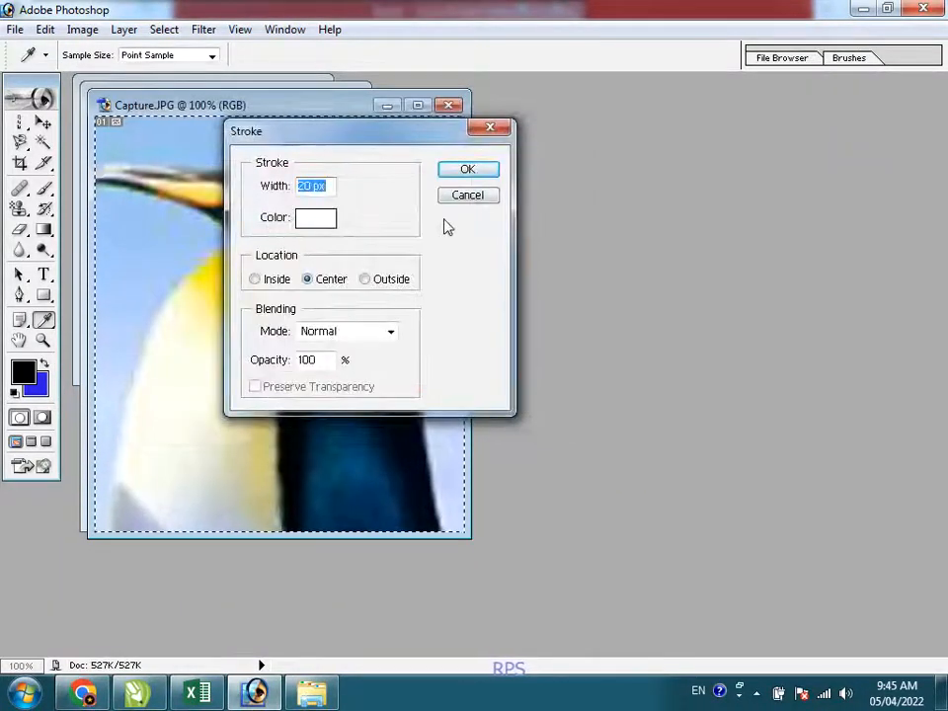
left_click(475, 170)
key("c")
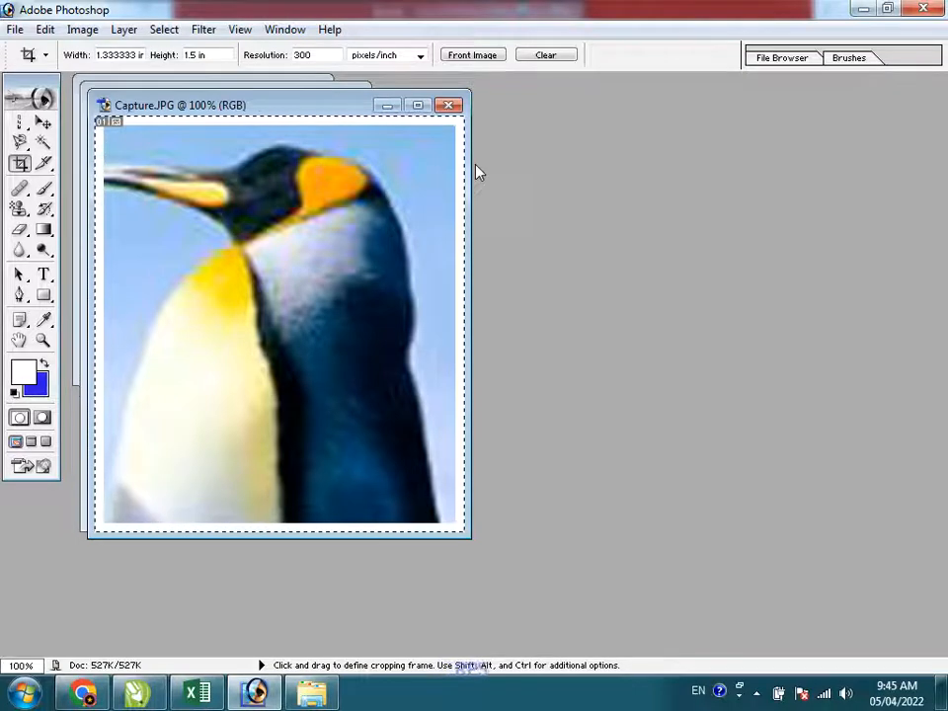
- Define the bordered penguin image as a pattern named Capture.JPG and close the picture
left_click(44, 29)
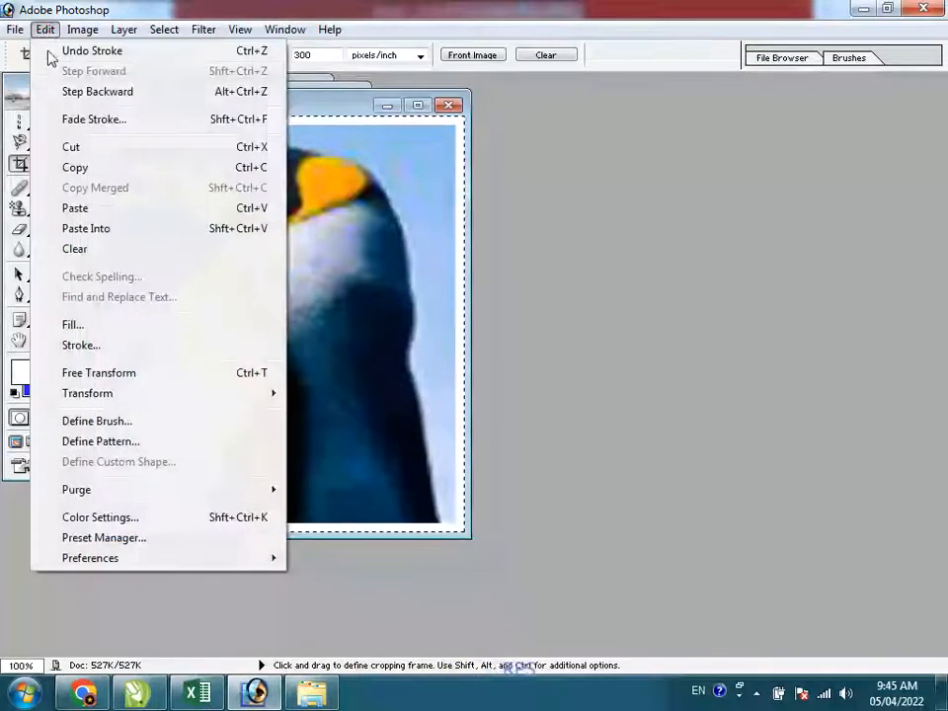
left_click(118, 443)
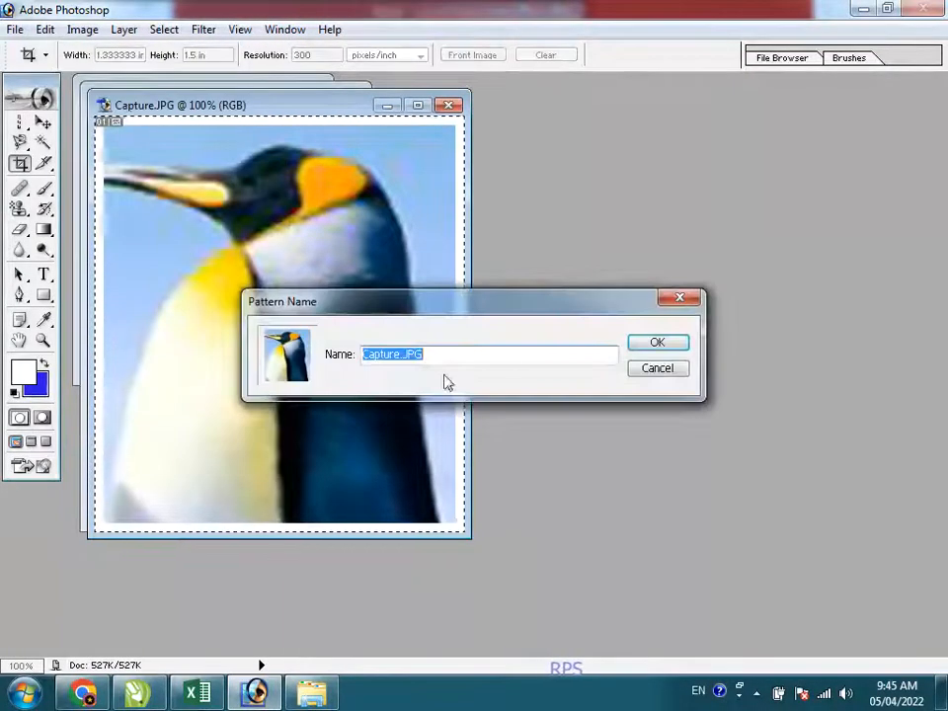
left_click(677, 347)
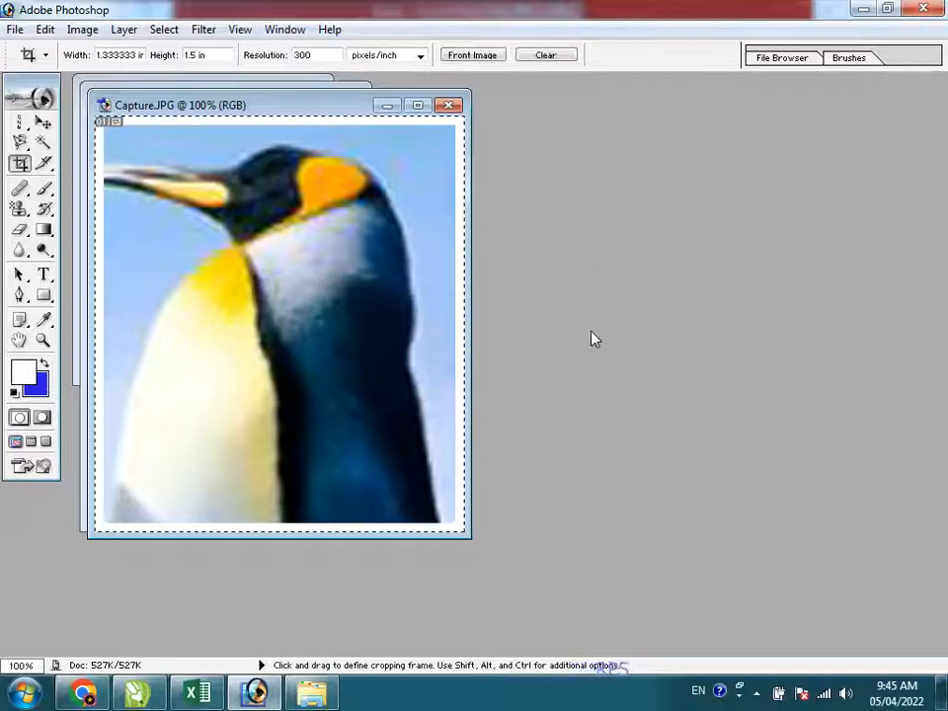
left_click(449, 105)
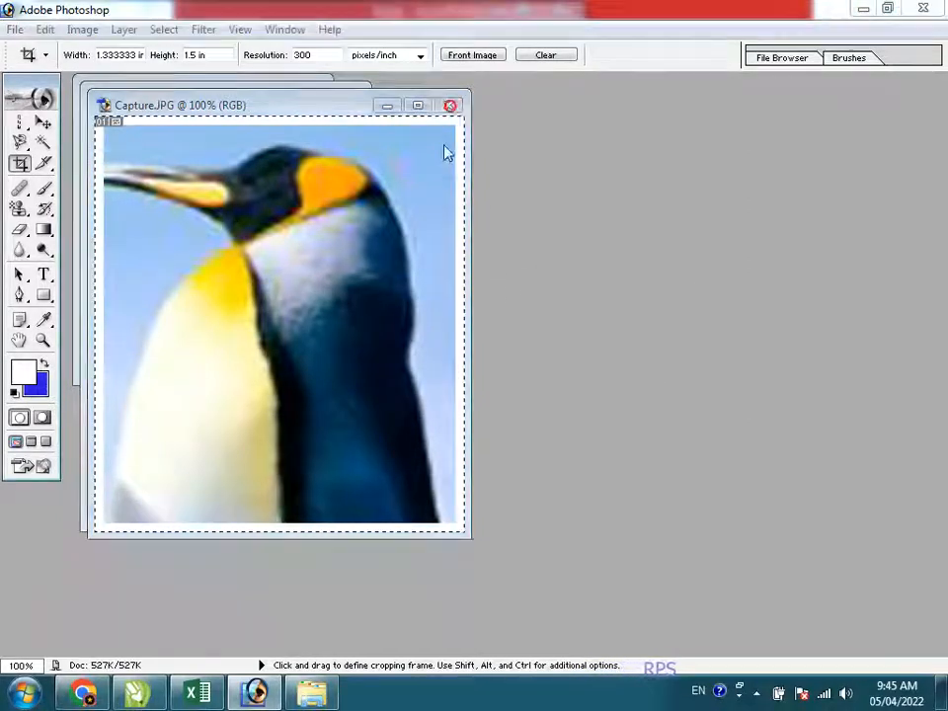
left_click(477, 271)
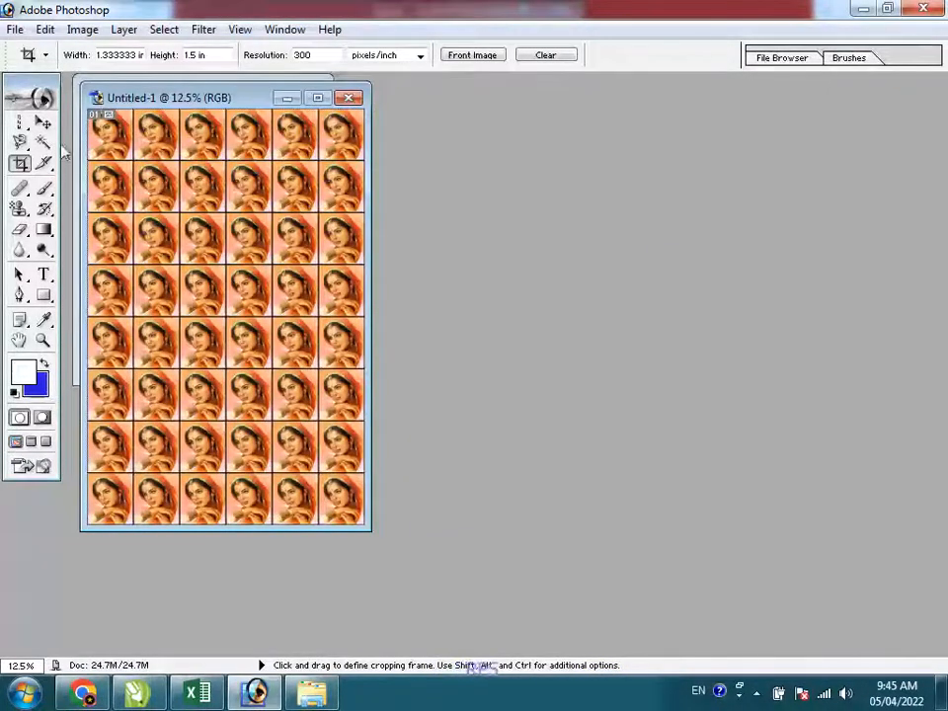
- With the Pattern Stamp tool and the penguin pattern, paint over the whole sheet of portraits
left_click(20, 210)
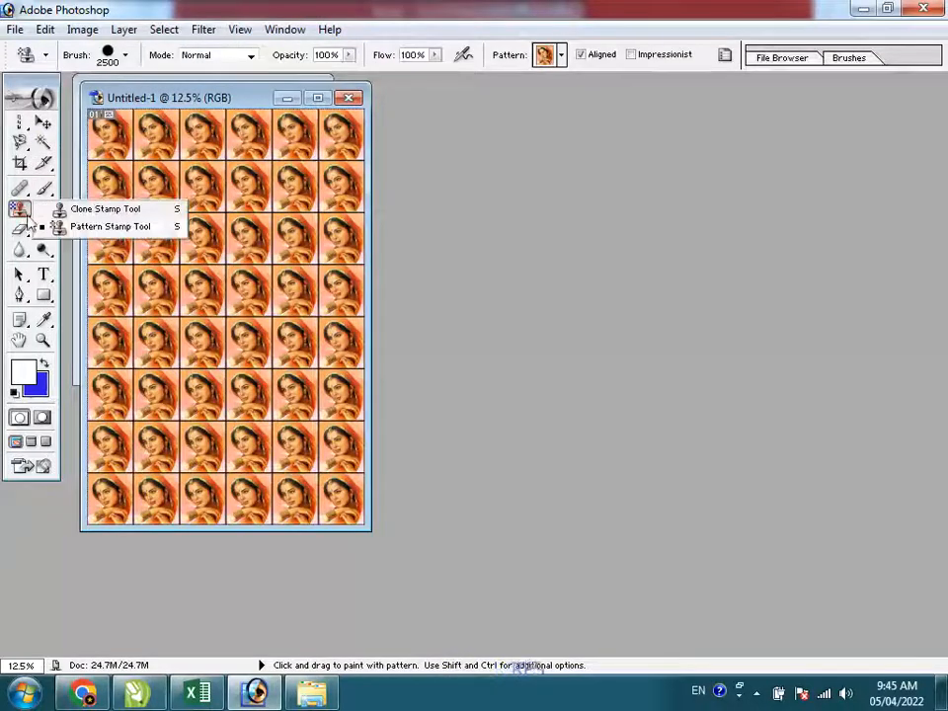
left_click(89, 226)
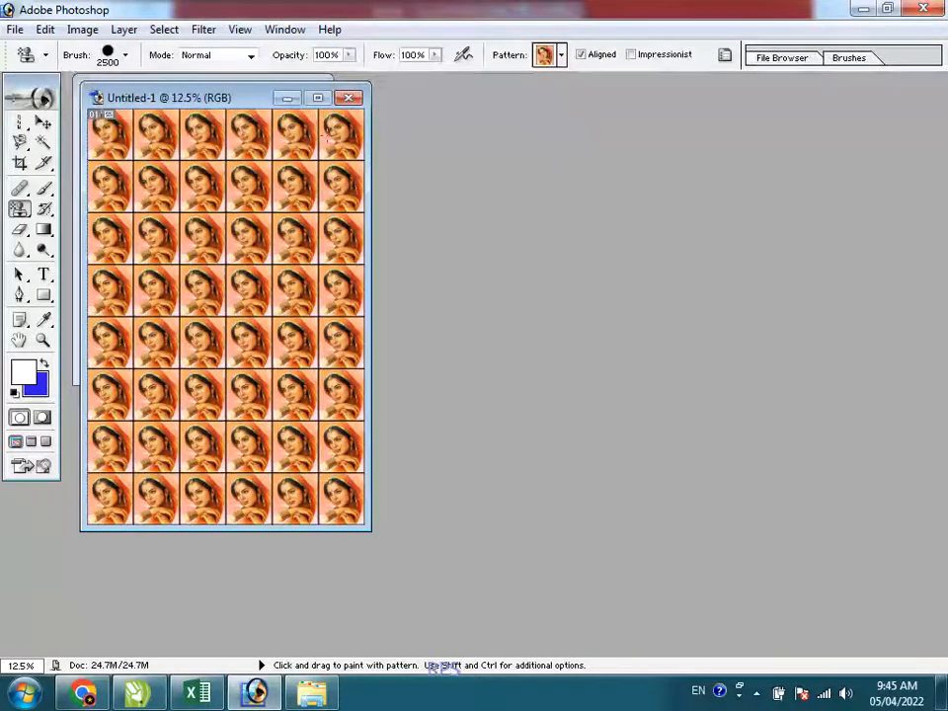
left_click(561, 55)
left_click(487, 156)
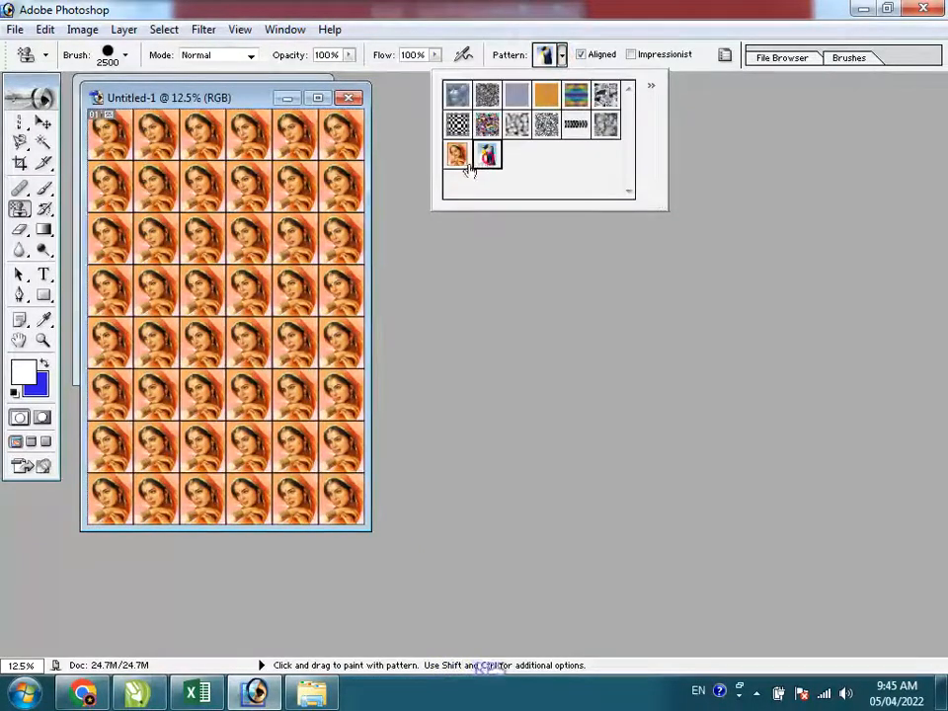
left_click(202, 133)
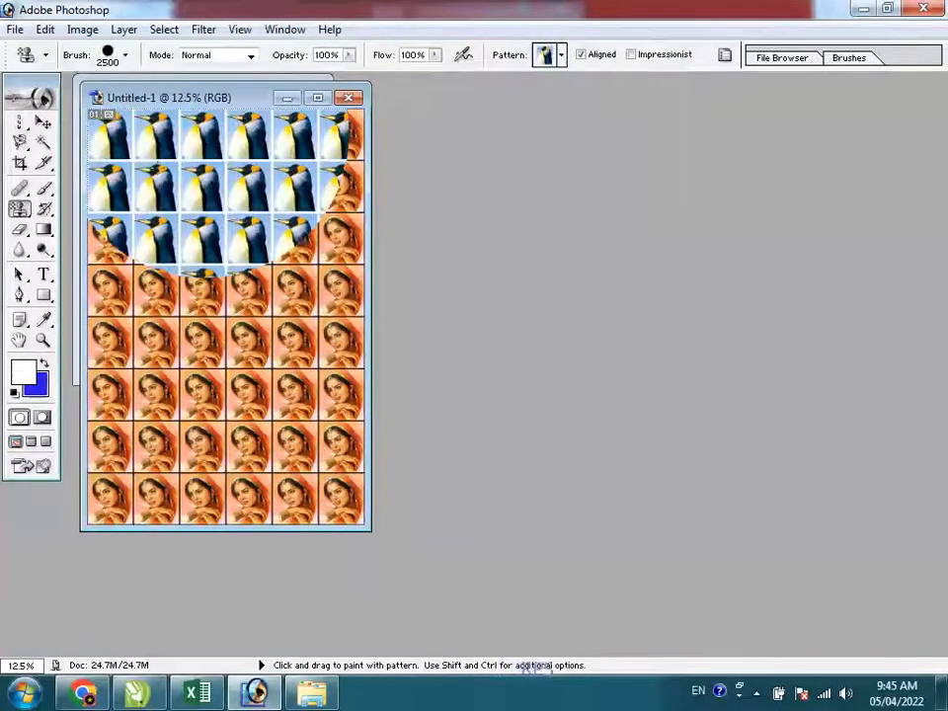
mouse_move(159, 168)
left_mouse_down()
mouse_move(247, 197)
mouse_move(282, 326)
mouse_move(257, 415)
mouse_move(136, 259)
left_mouse_up()
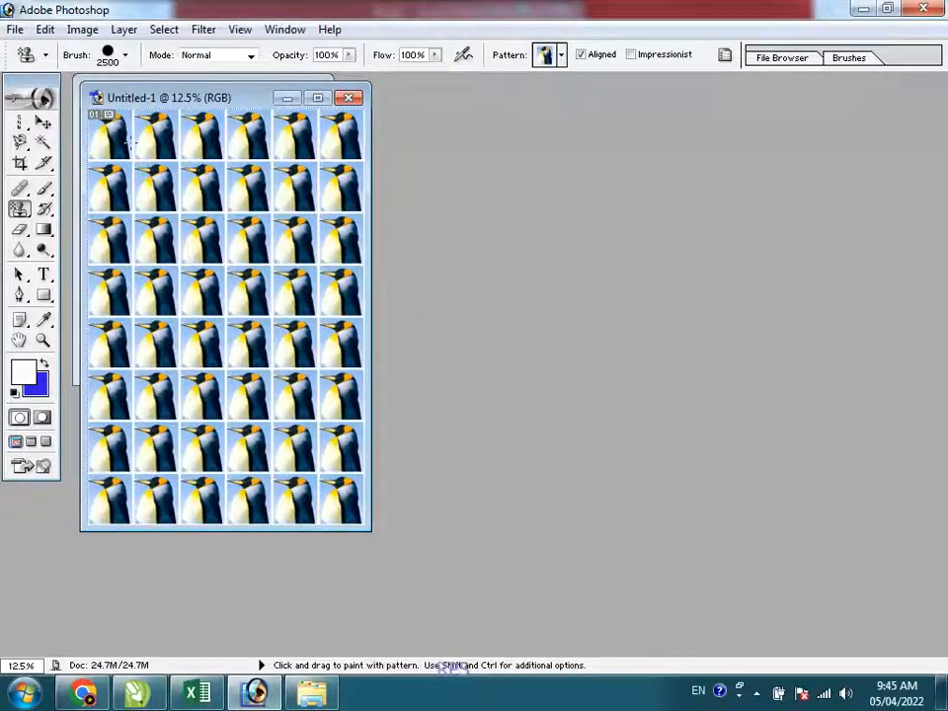
- Maximize the sheet and, with the Pattern Stamp tool and the woman's portrait pattern, paint over all the penguin pictures
left_click(318, 98)
scroll(432, 302, "down", 2)
scroll(432, 301, "up", 4)
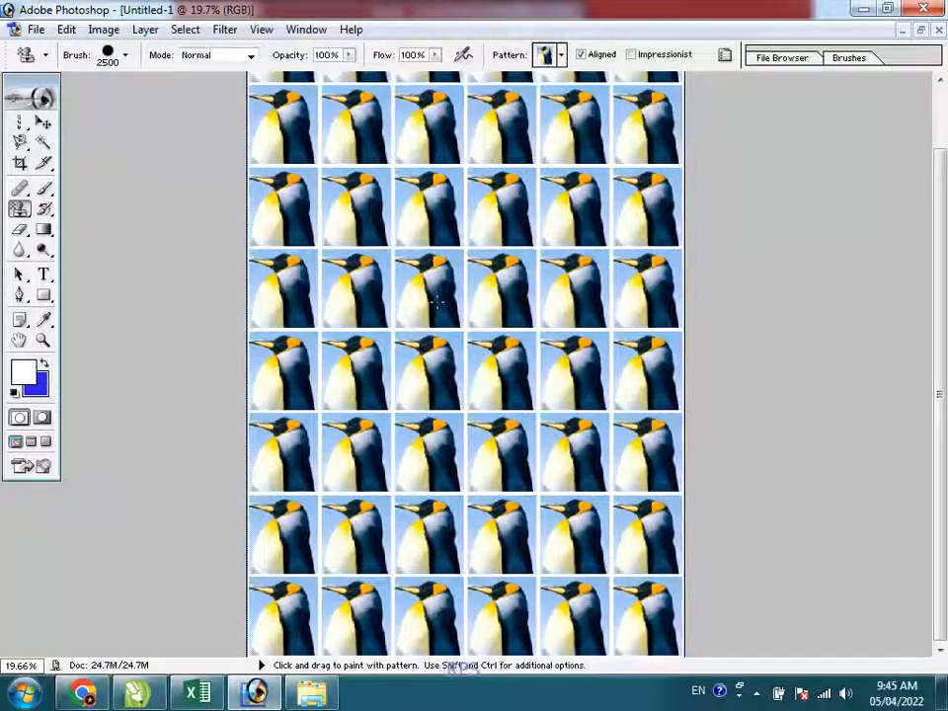
left_click(560, 55)
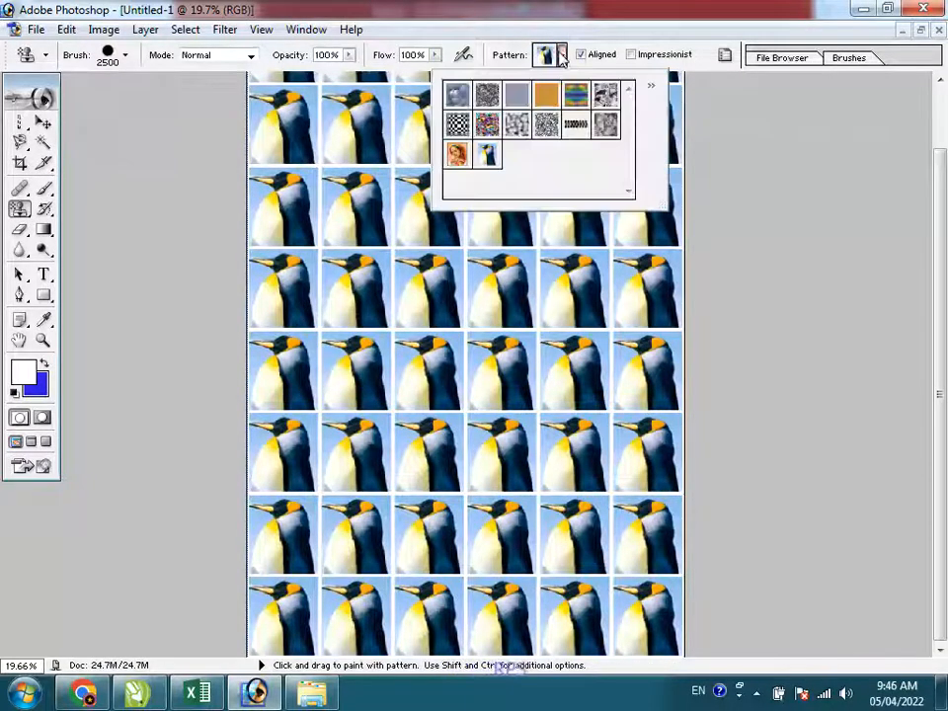
left_click(456, 153)
left_click(340, 142)
left_click(340, 140)
left_click_drag(341, 141, 731, 489)
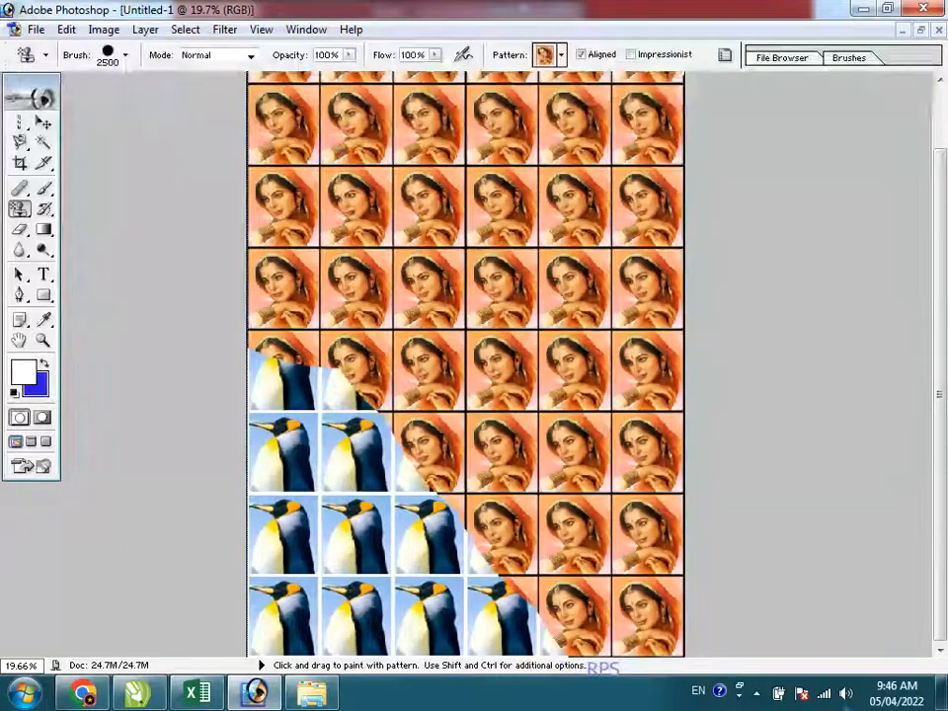
left_click_drag(602, 564, 201, 396)
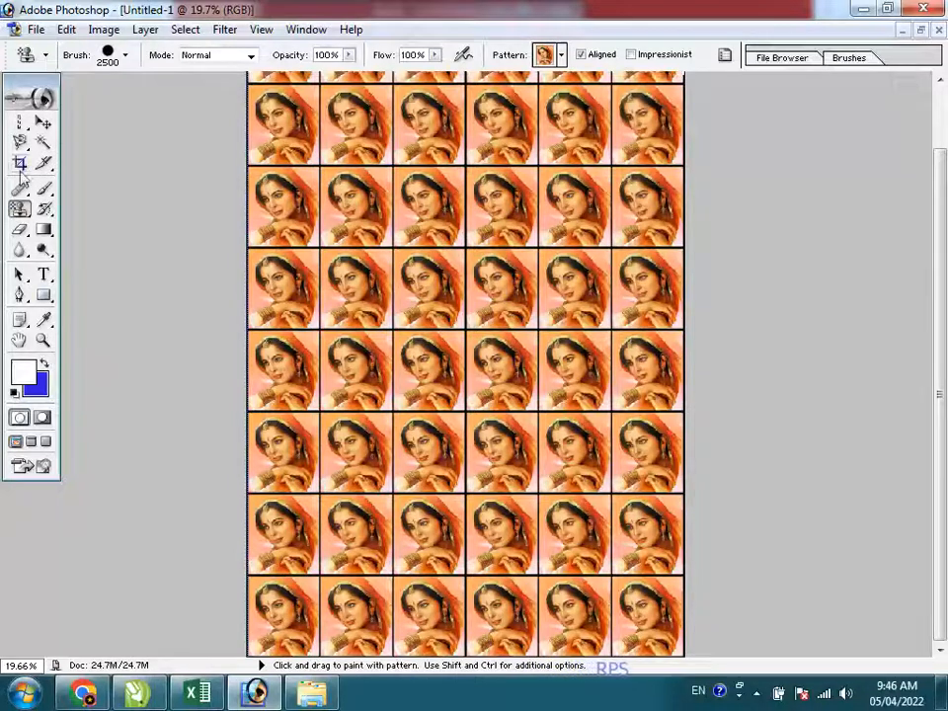
- Select the fourth to sixth rows of portraits across the sheet's full width with the Rectangular Marquee tool
left_click(23, 126)
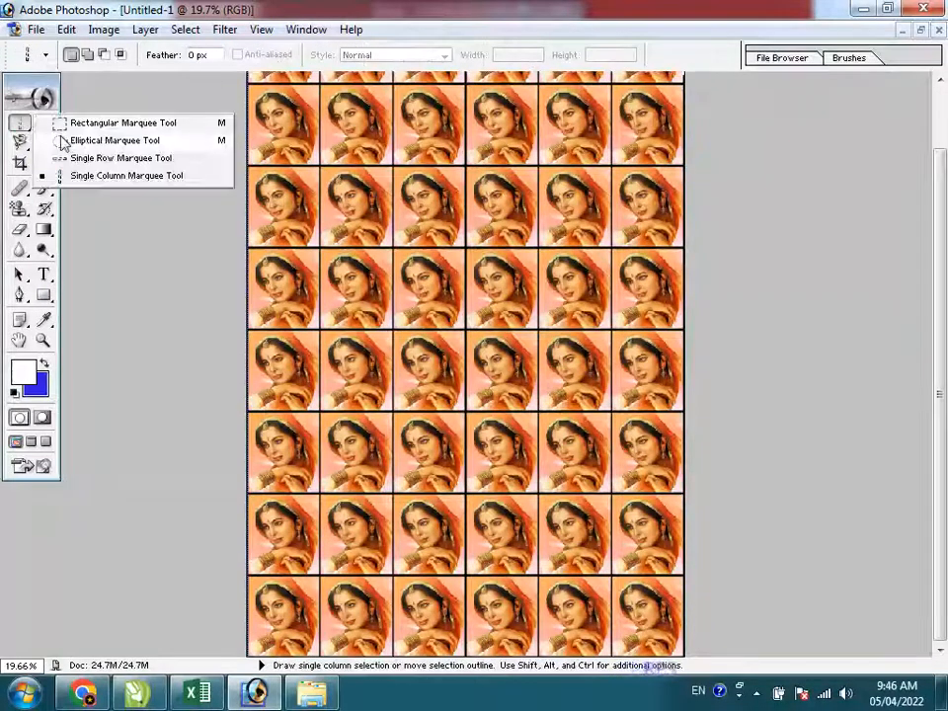
left_click(98, 122)
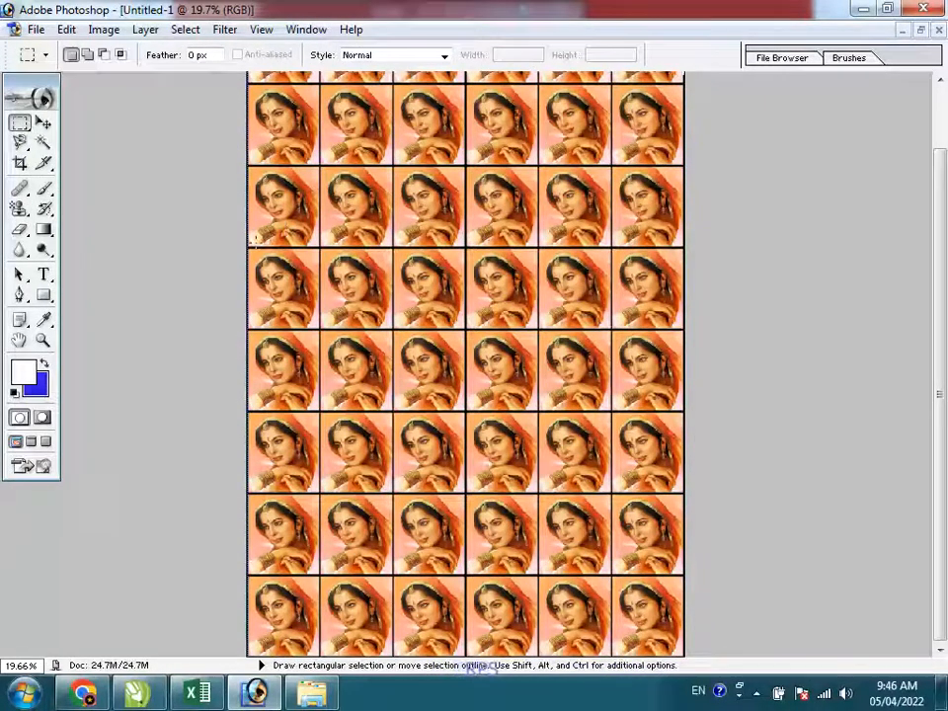
left_click_drag(632, 399, 680, 492)
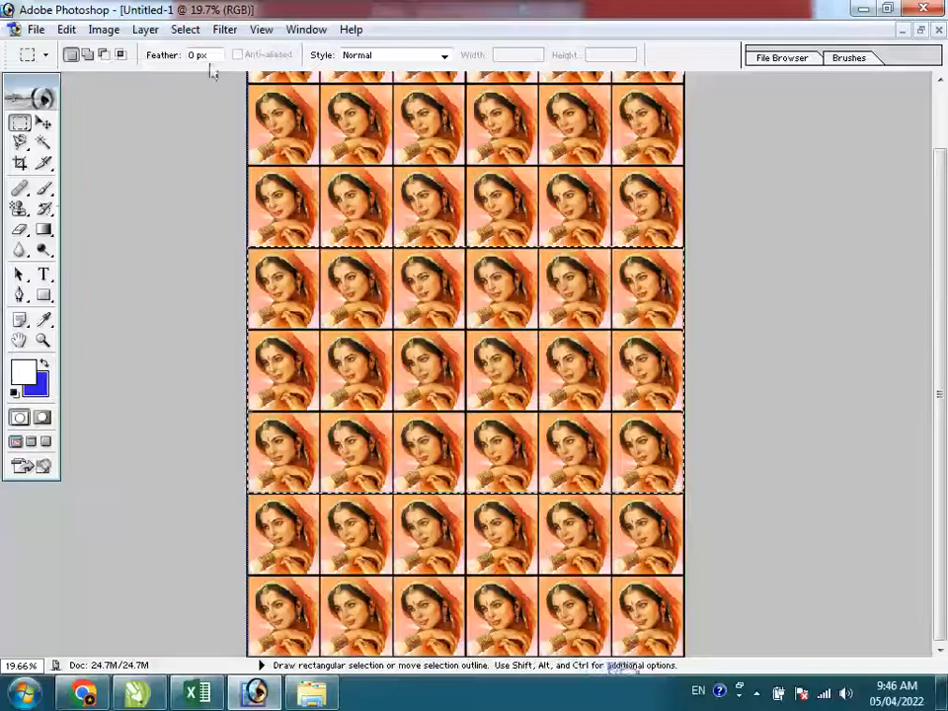
- With the Pattern Stamp tool and the penguin pattern, paint over the three selected rows
left_click(19, 208)
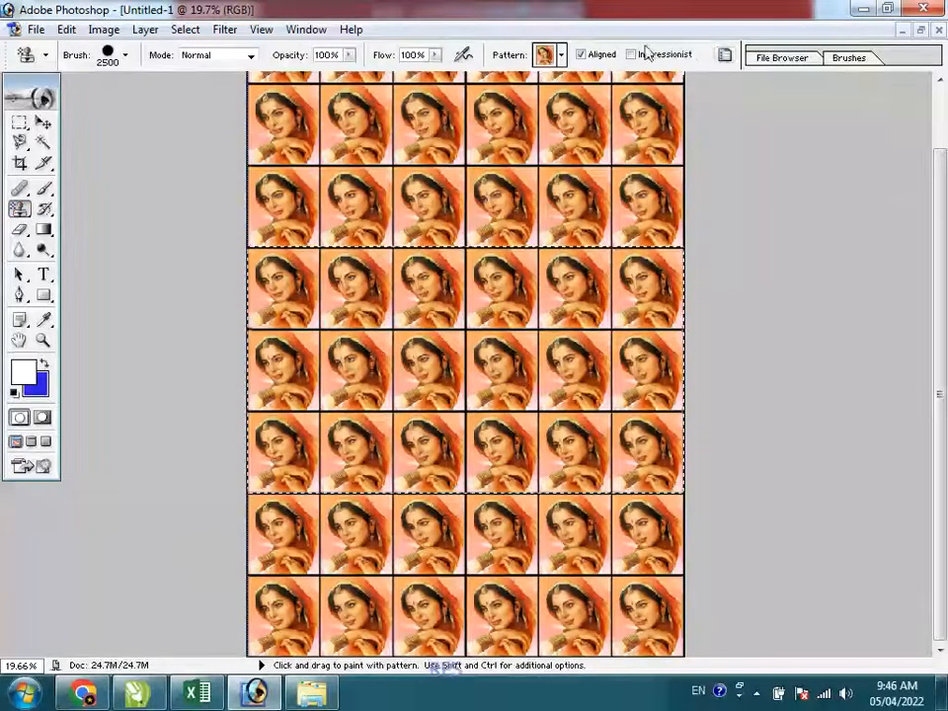
left_click(561, 56)
left_click(487, 154)
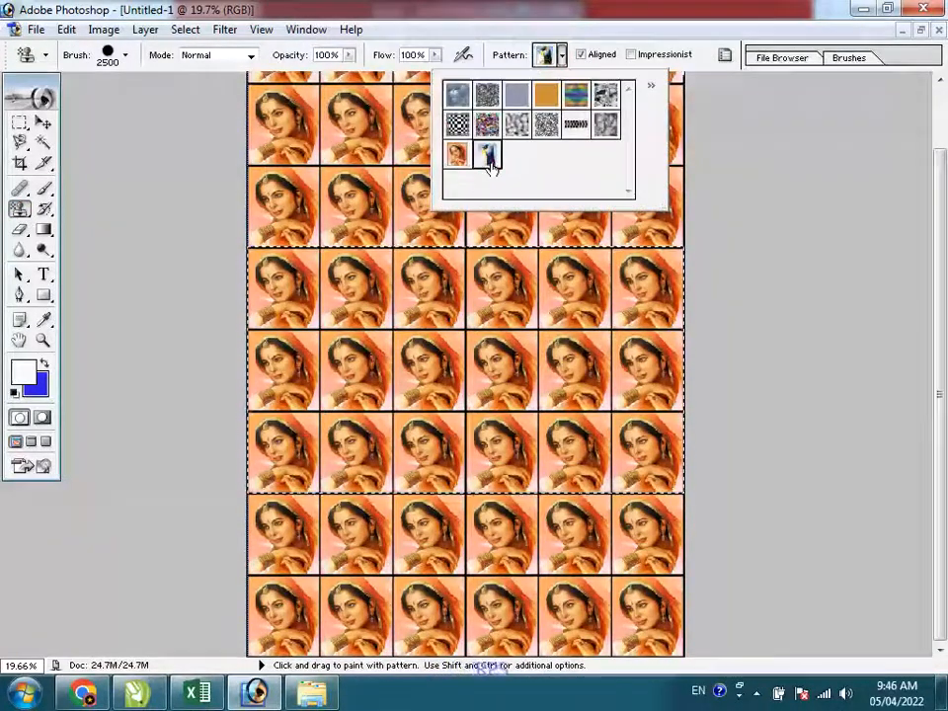
left_click(436, 330)
mouse_move(325, 306)
left_mouse_down()
mouse_move(494, 366)
mouse_move(533, 396)
left_mouse_up()
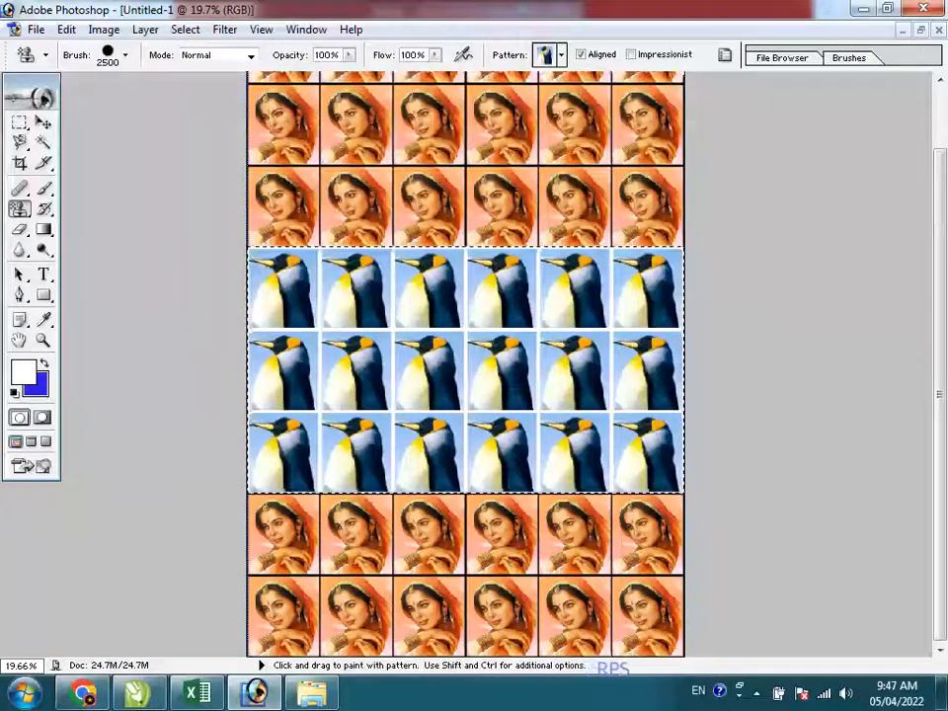
scroll(422, 493, "up", 3)
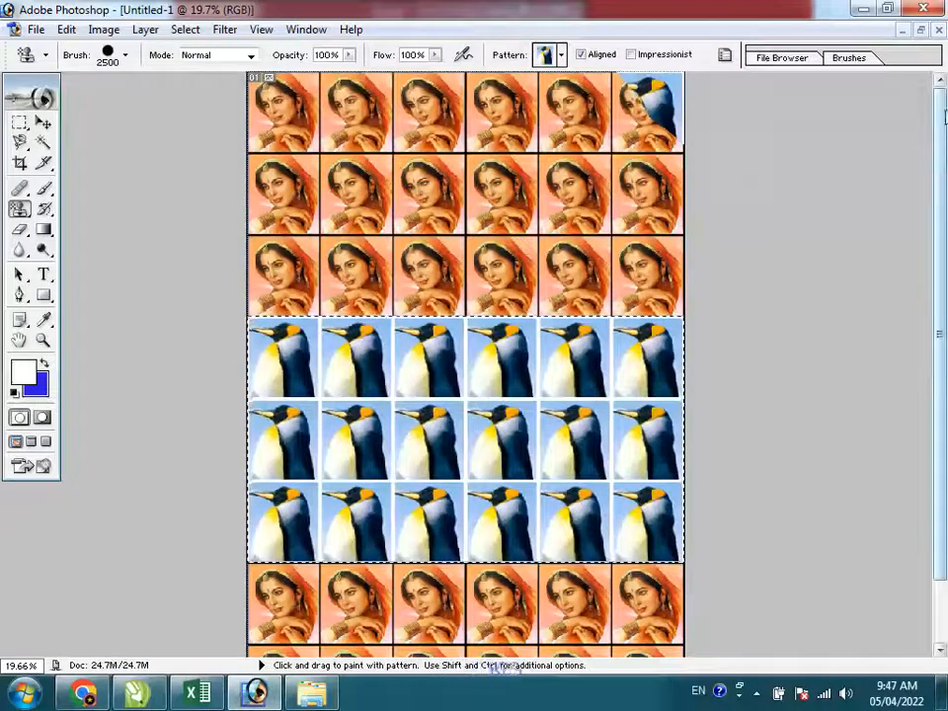
- Close the Untitled-1 sheet and the Aurat.jpg picture without saving
left_click(939, 30)
left_click(489, 271)
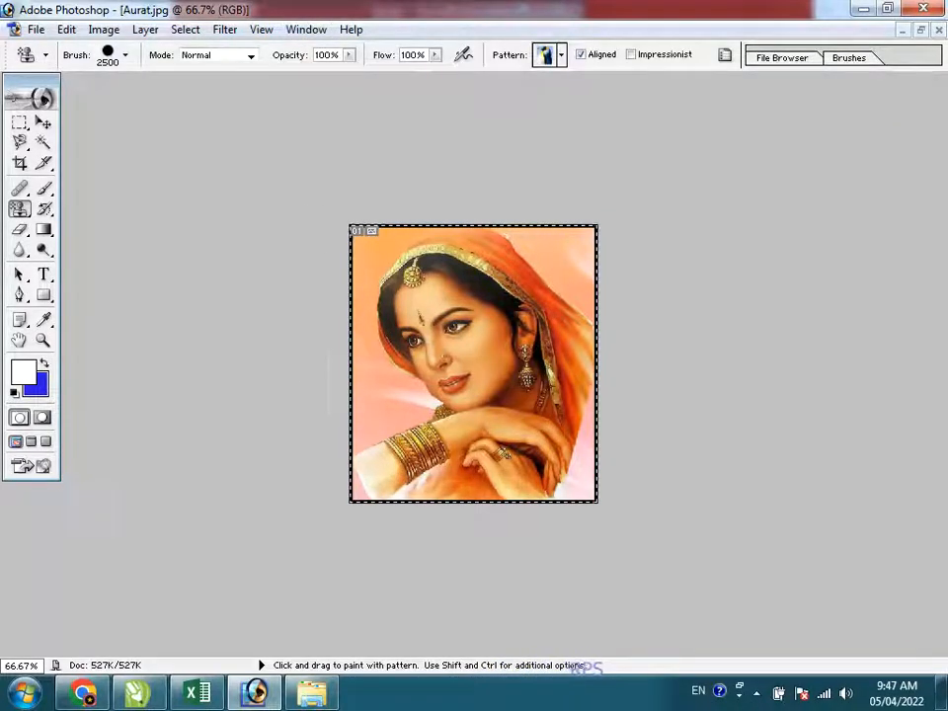
left_click(938, 29)
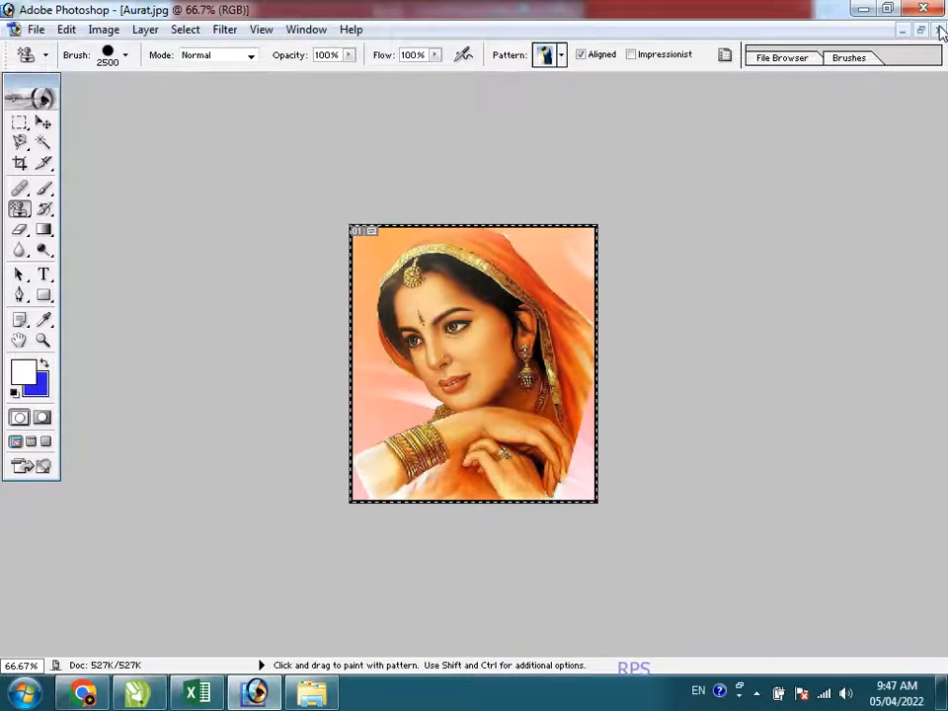
left_click(478, 272)
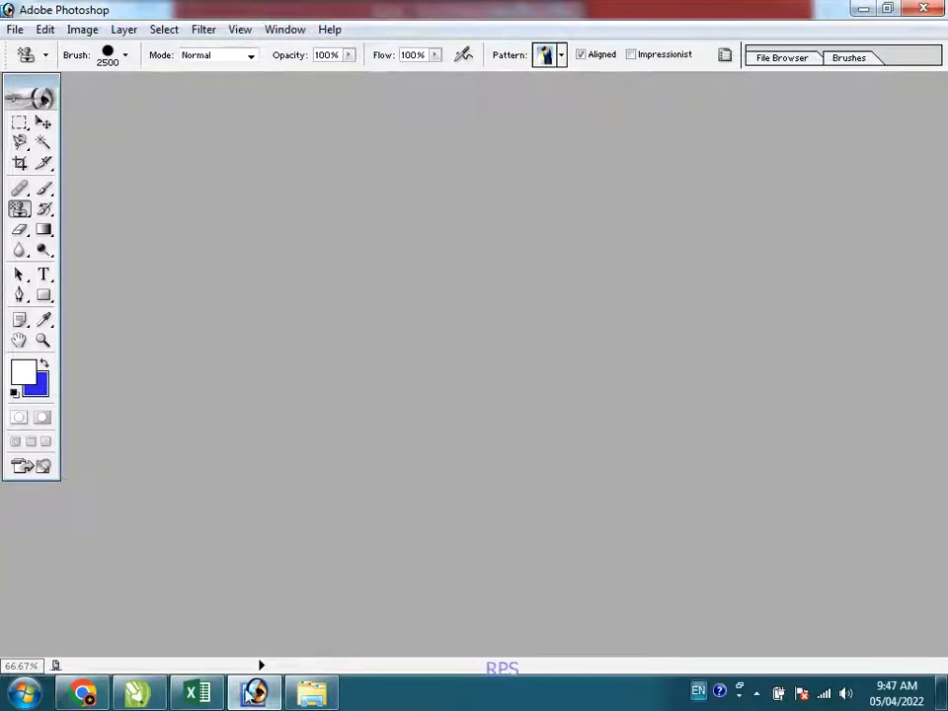
- Open the penguin picture Capture.JPG from the file explorer in Photoshop and activate the Crop tool
left_click(311, 694)
double_click(247, 387)
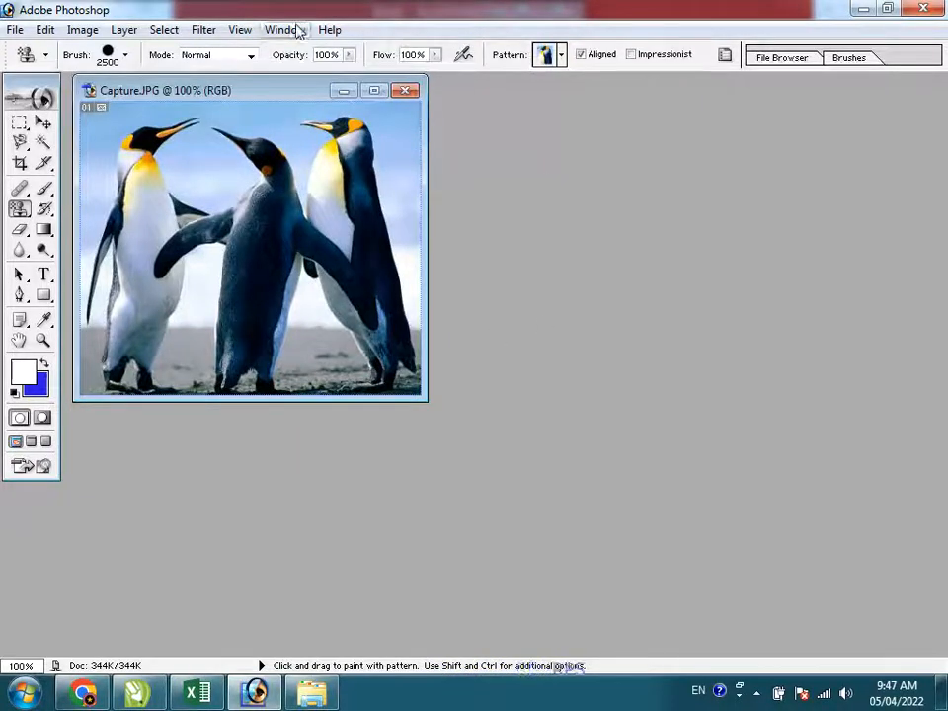
left_click(20, 163)
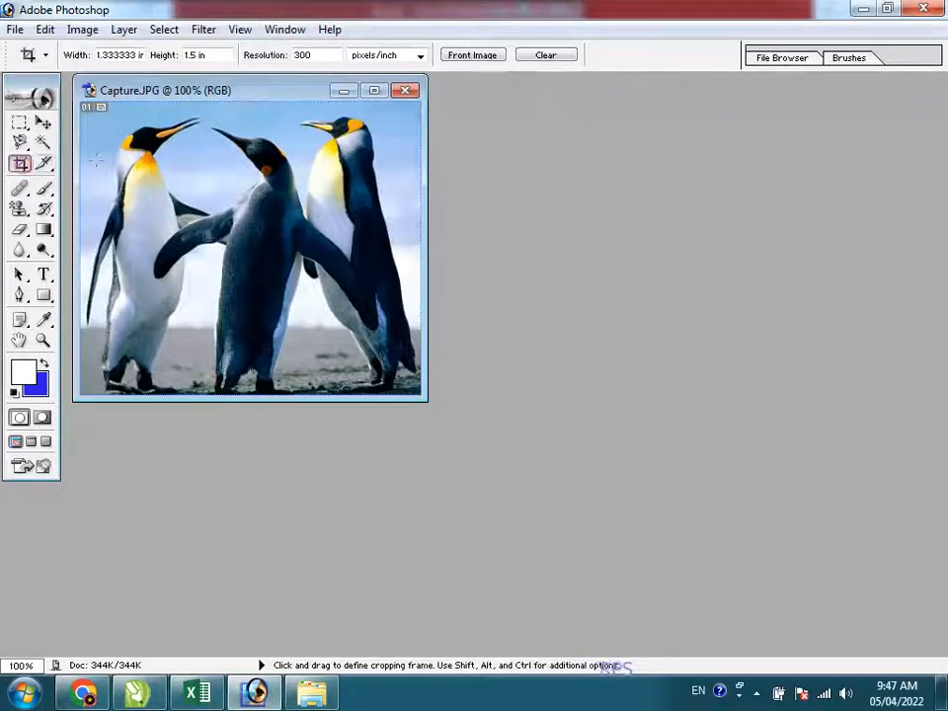
left_click_drag(98, 112, 205, 234)
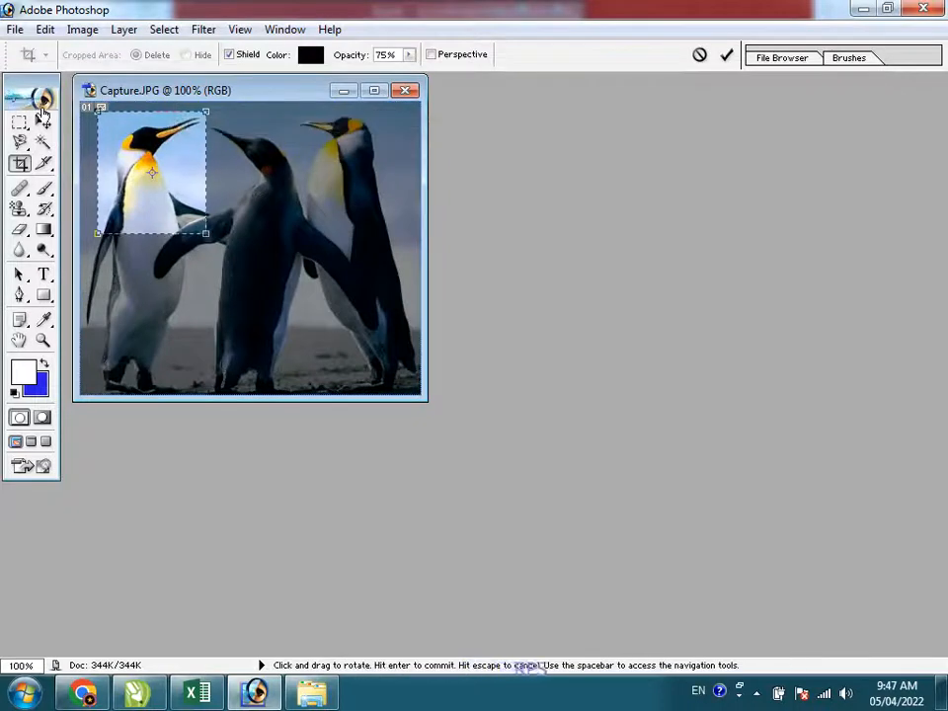
left_click(43, 118)
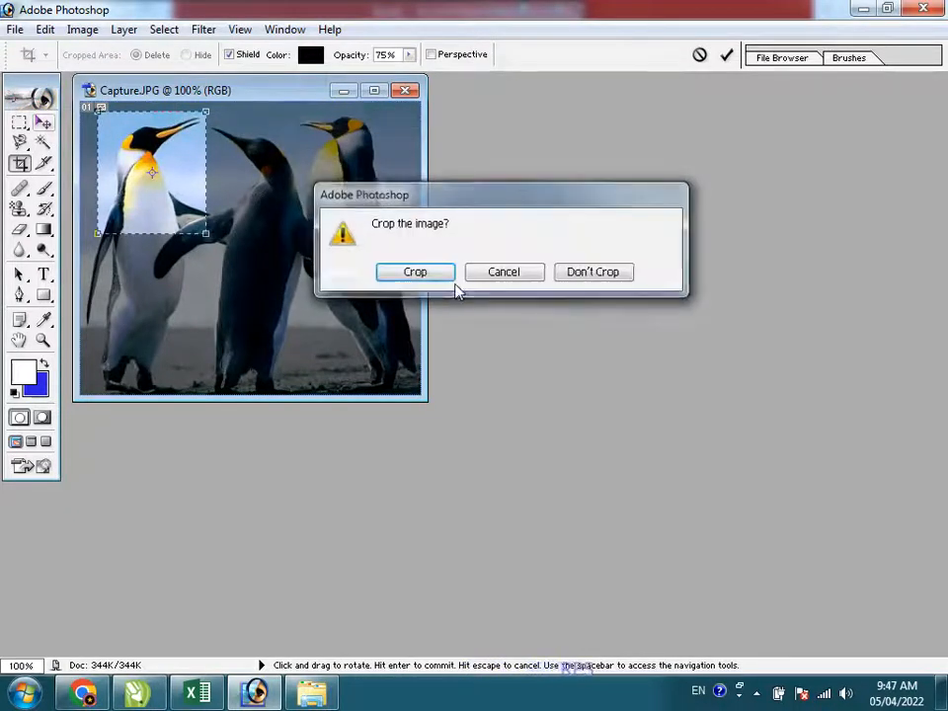
left_click(589, 274)
- Crop the picture to the leftmost penguin's head and upper body at 1.25 x 1.4 in, 300 pixels/inch
left_click_drag(197, 57, 193, 59)
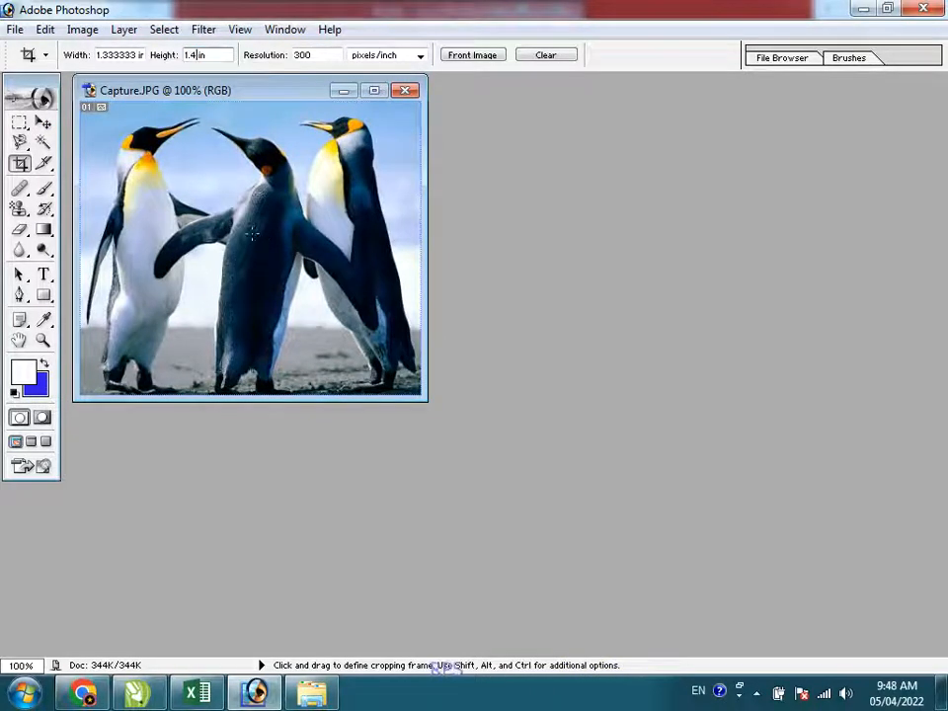
left_click_drag(101, 55, 183, 62)
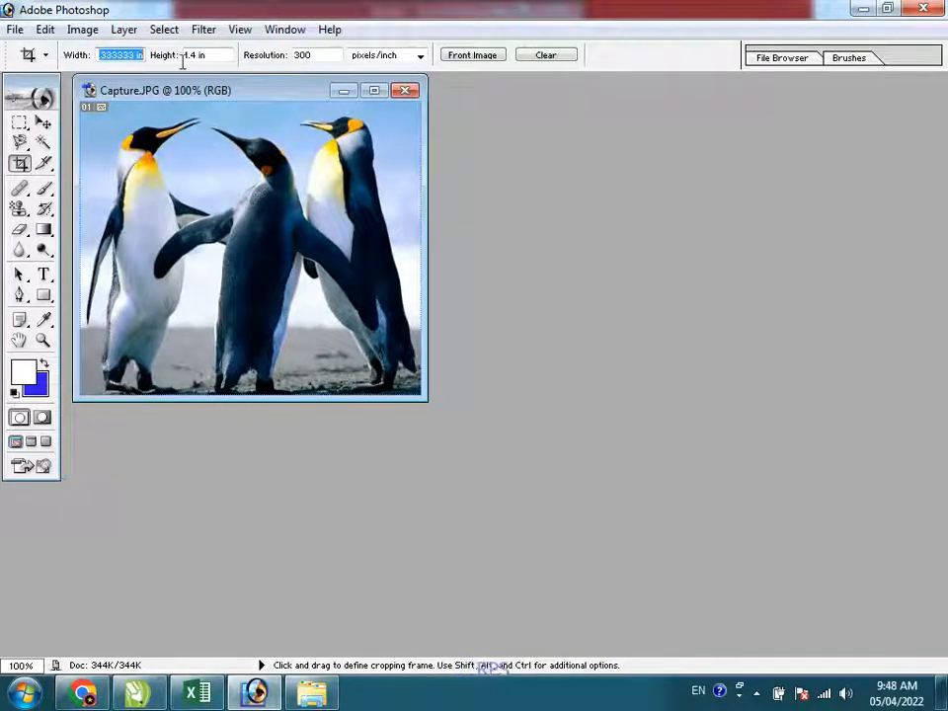
key("BackSpace")
type("1.25")
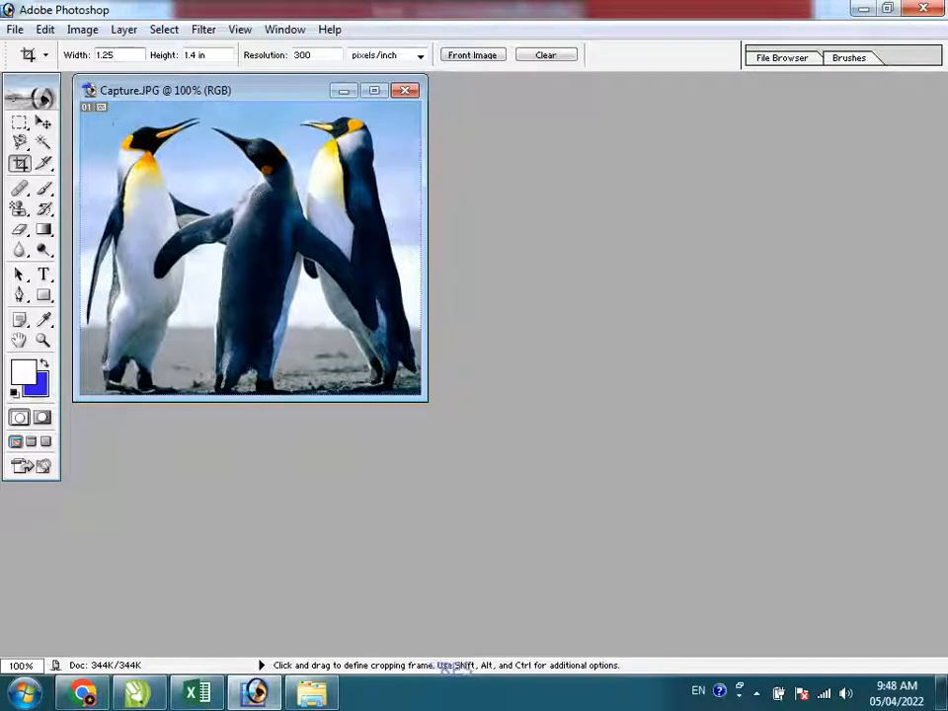
left_click_drag(127, 154, 189, 225)
key("Return")
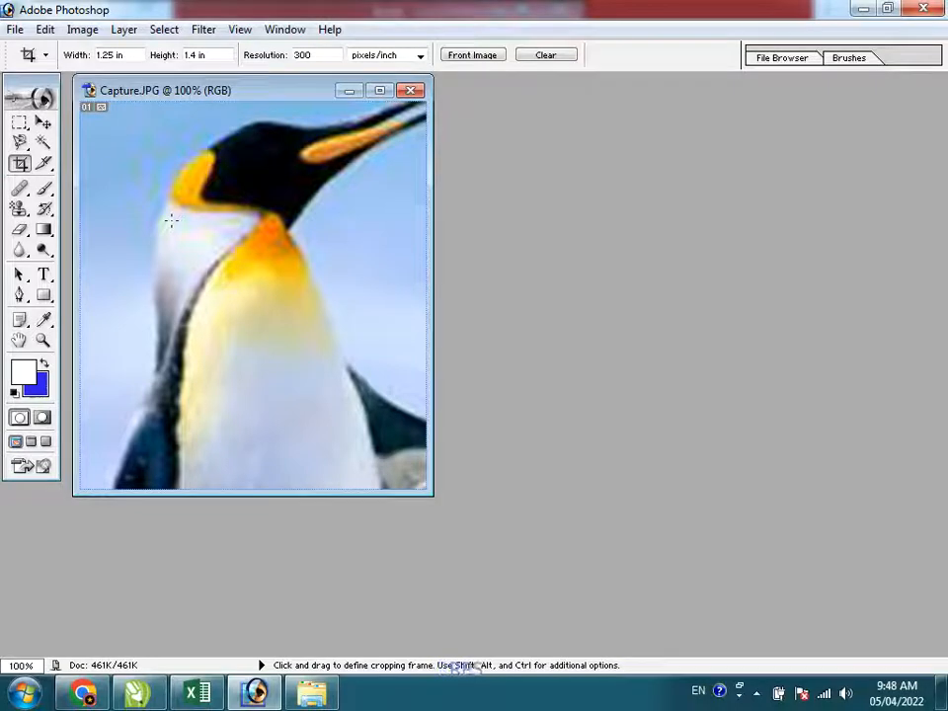
- Start recording a new action named Action 2 in the Default Actions.atn set, with Control+F2 as its function key
left_click(288, 29)
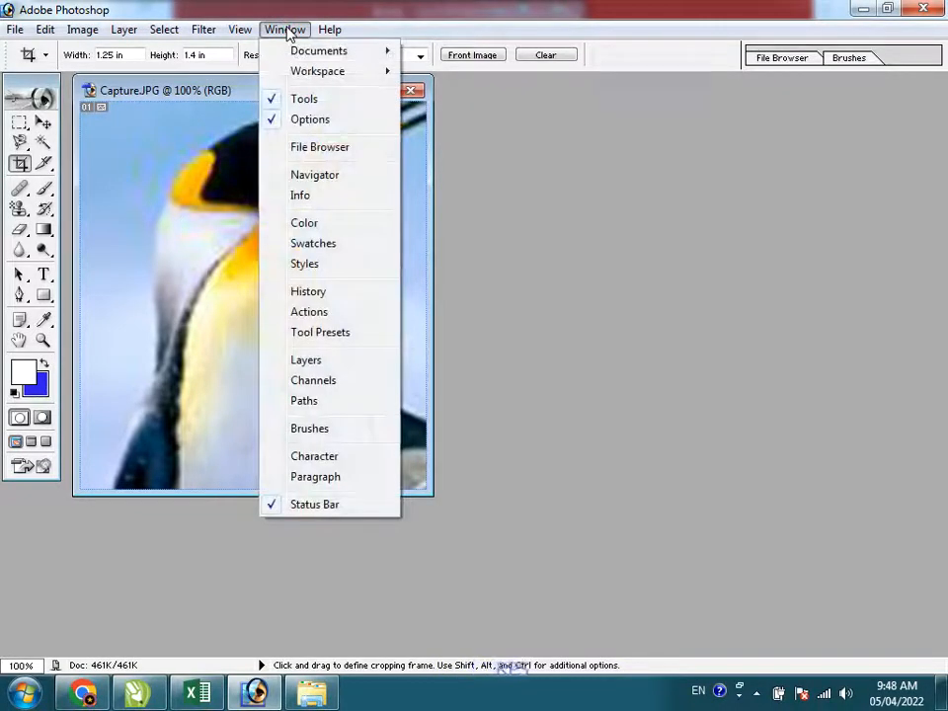
left_click(323, 313)
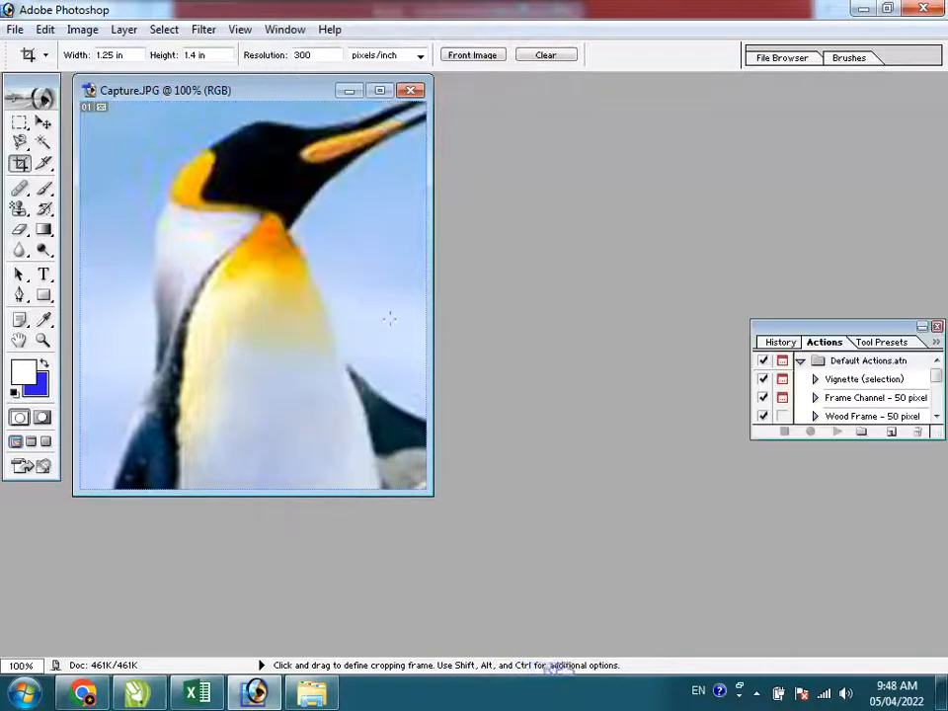
left_click(892, 433)
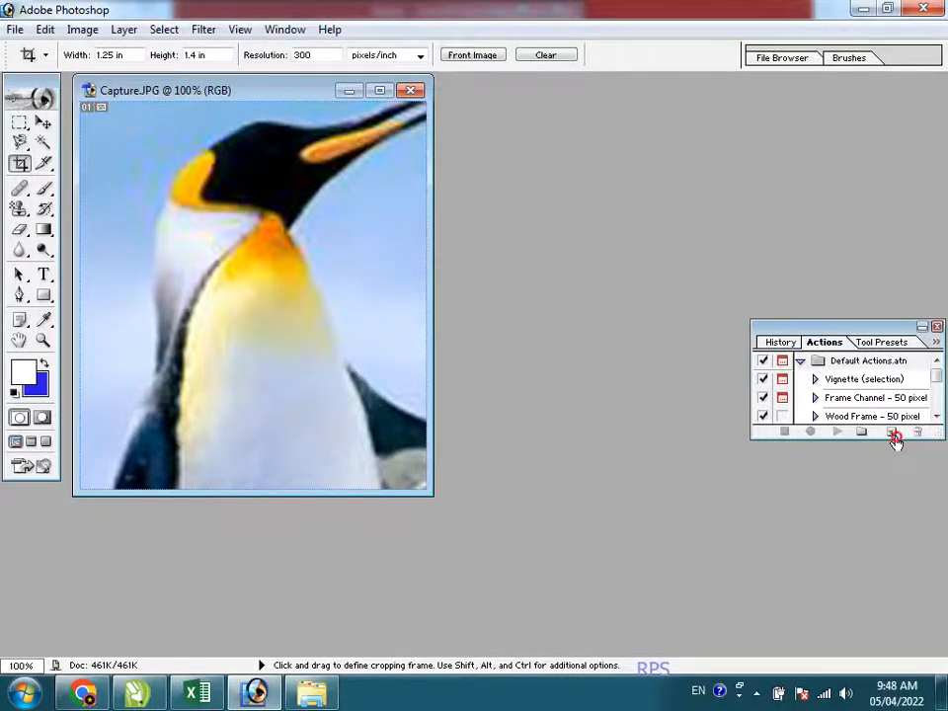
left_click(305, 300)
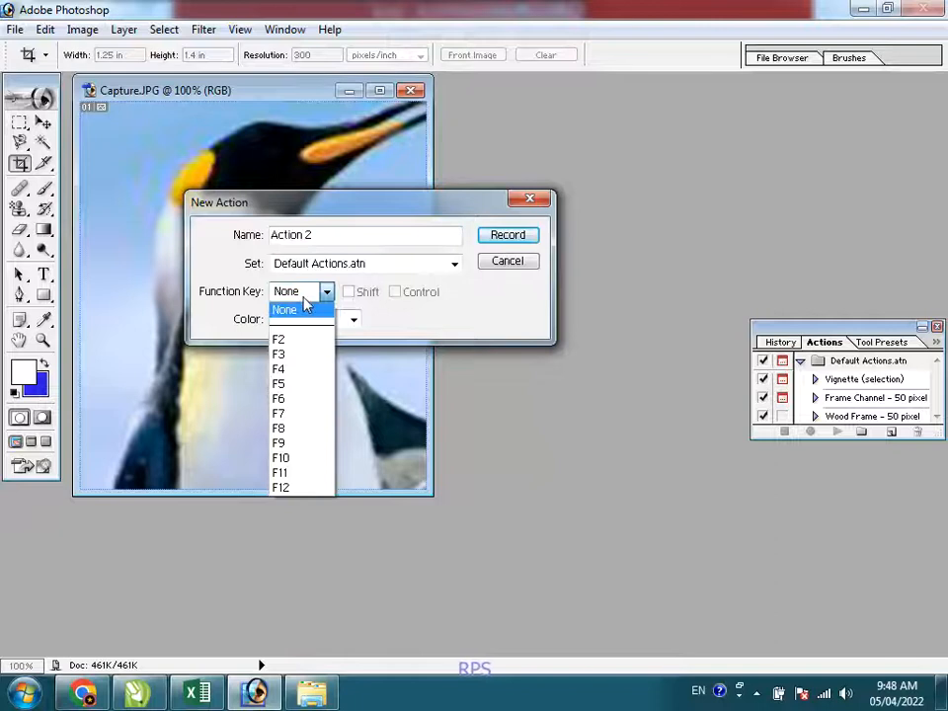
left_click(288, 338)
left_click(348, 292)
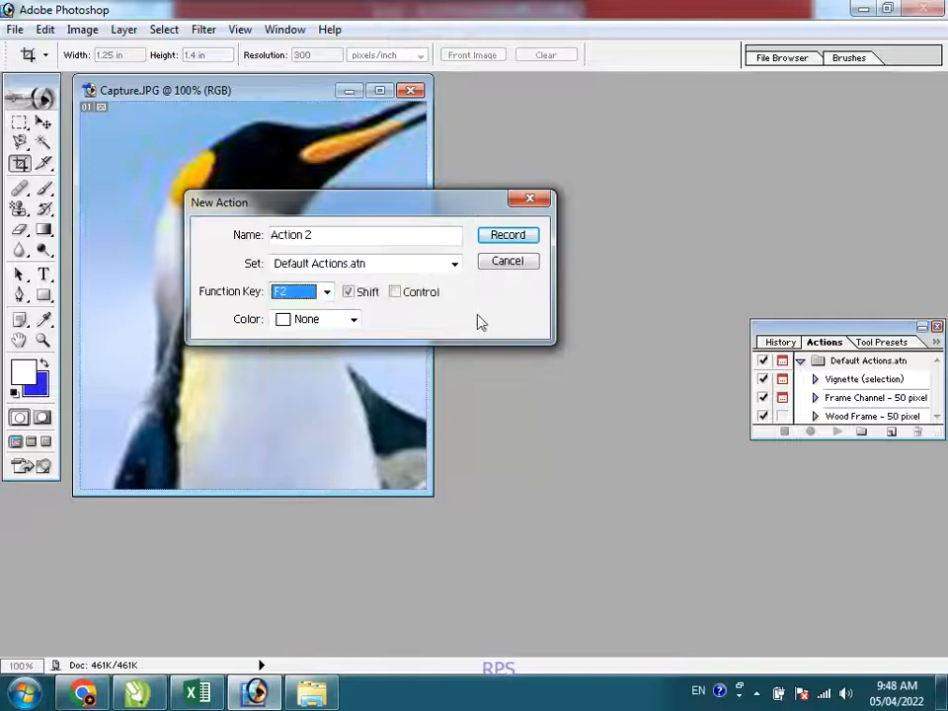
left_click(361, 299)
left_click(396, 294)
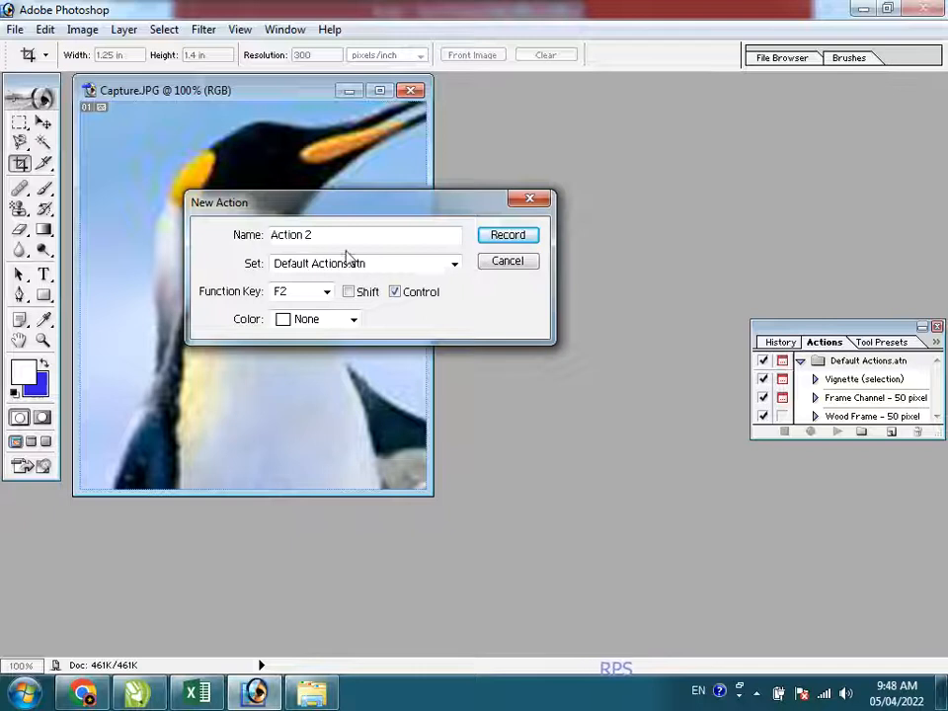
left_click(505, 247)
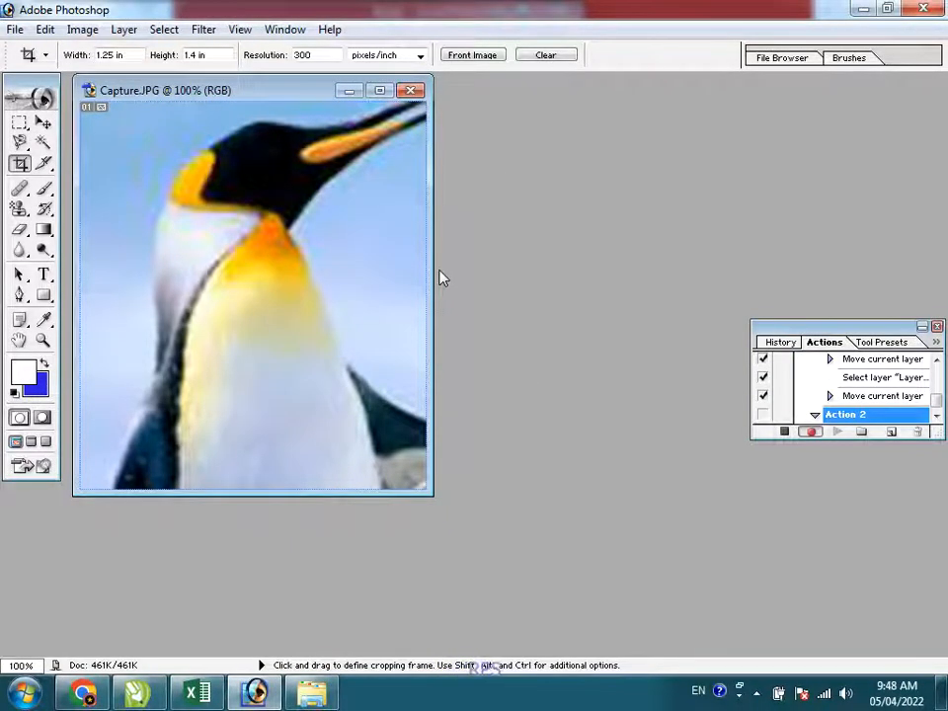
- Select the whole penguin image and turn the selection into a 5-pixel border
key("ctrl+a")
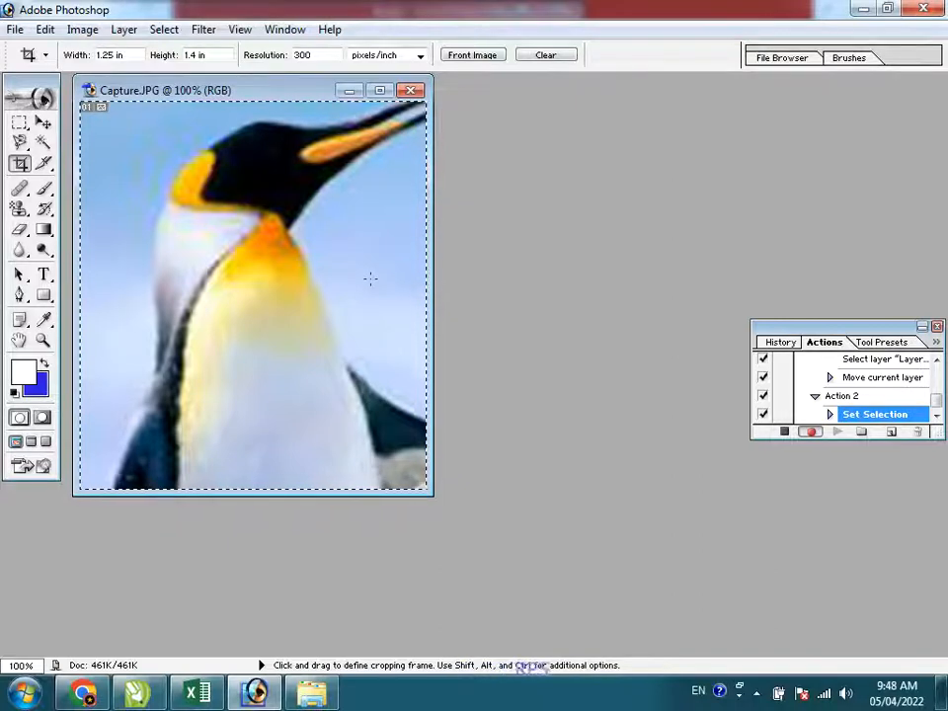
left_click(137, 35)
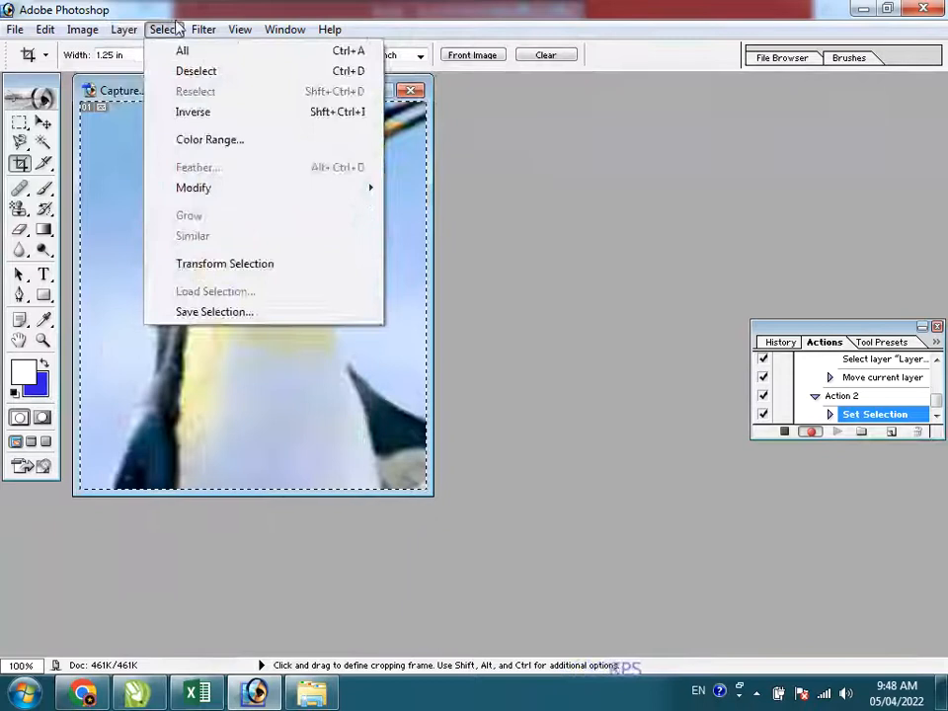
left_click(213, 189)
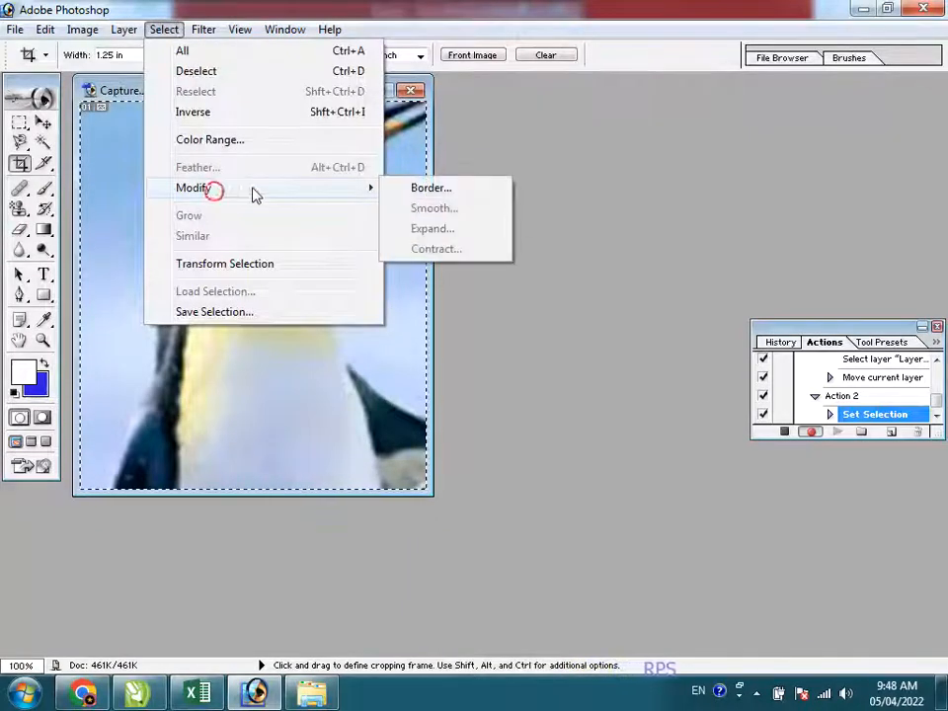
left_click(431, 189)
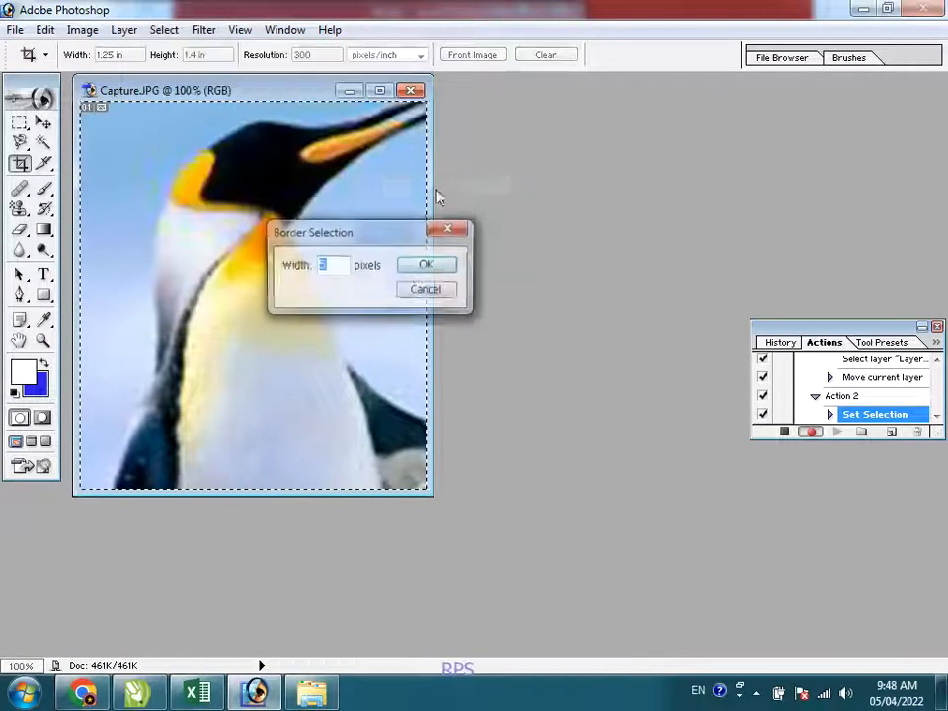
left_click(413, 273)
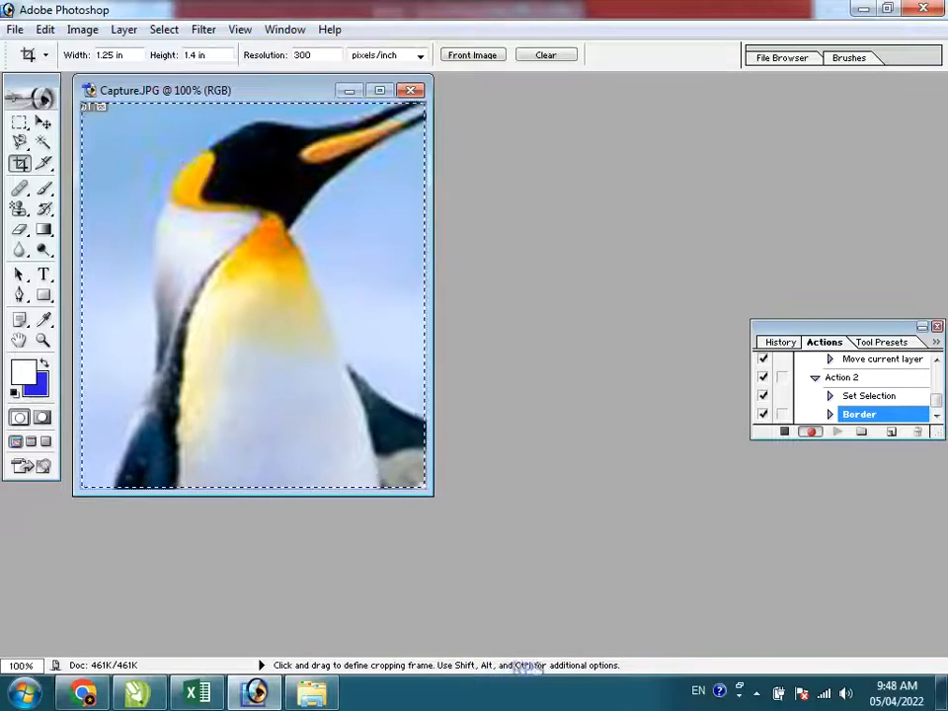
- Fill the border selection with the rainbow linear gradient diagonally across the picture, and copy the whole image
left_click(43, 229)
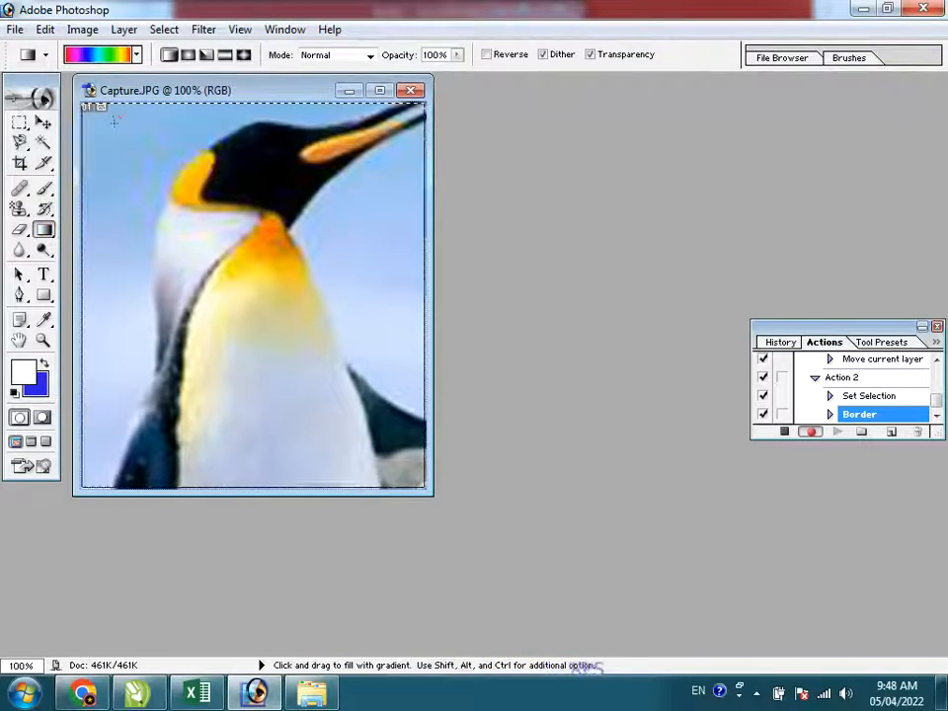
left_click_drag(314, 402, 316, 407)
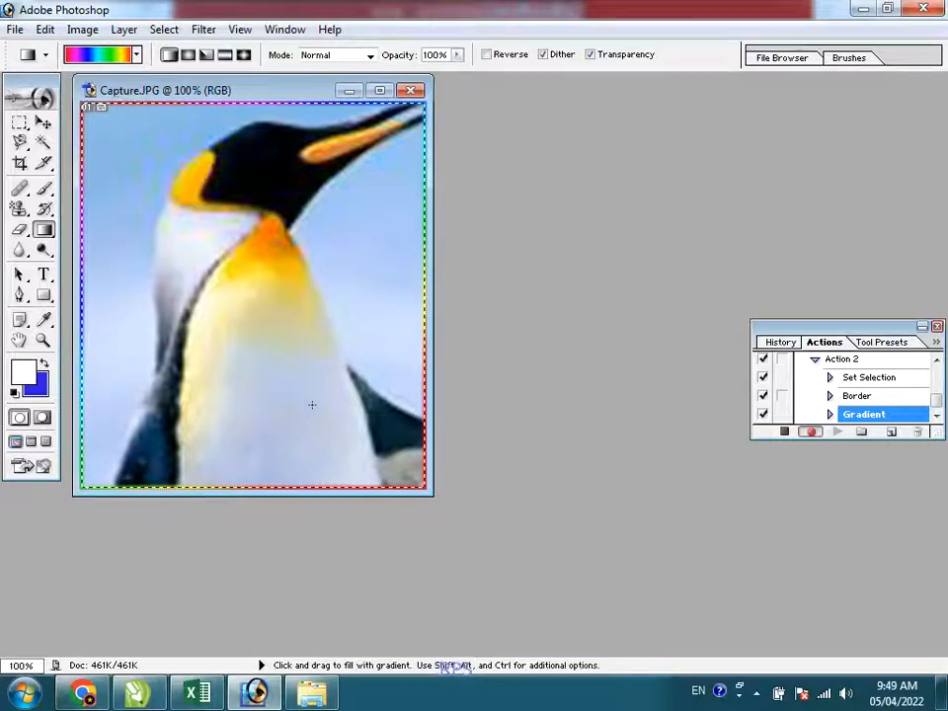
key("ctrl+a")
key("ctrl+c")
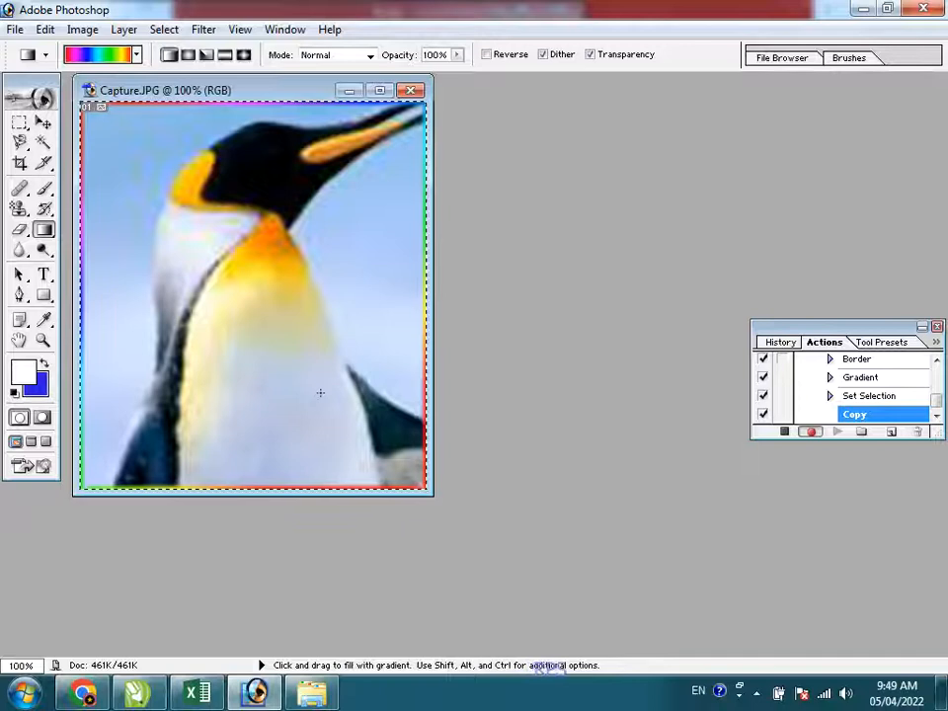
- Create a white RGB document from the 4 x 6 preset at 300 pixels/inch and paste the bordered penguin picture into it
key("ctrl+n")
left_click(337, 198)
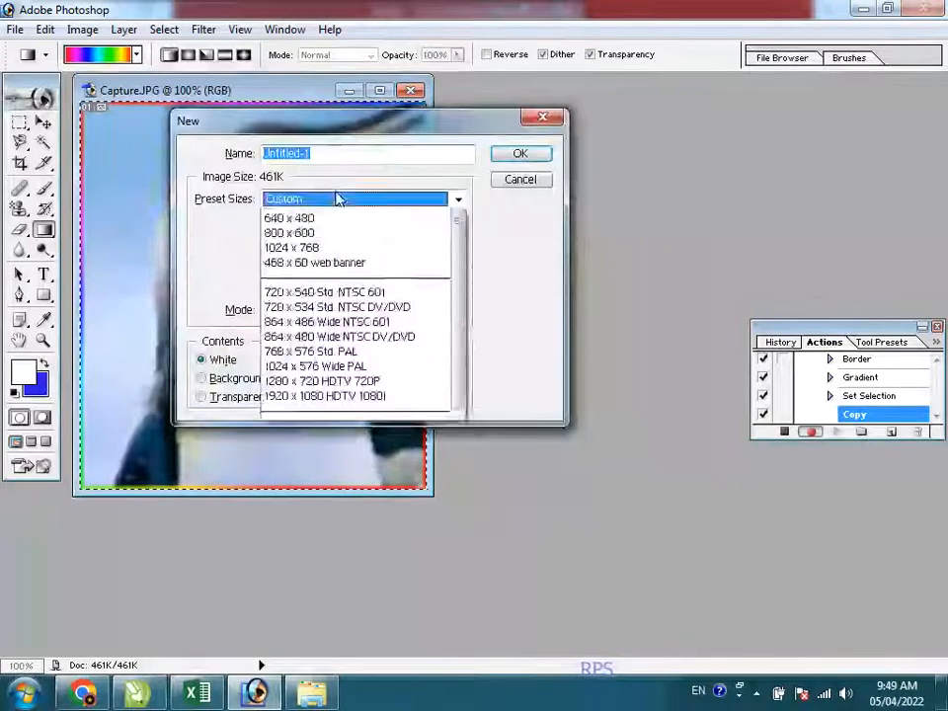
left_click(278, 351)
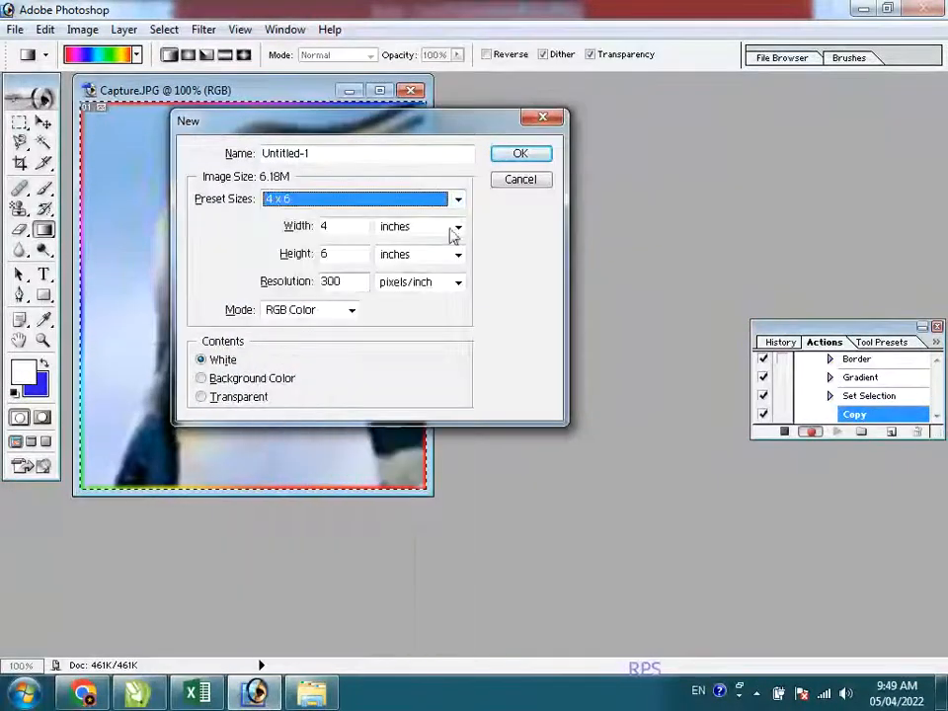
left_click(522, 155)
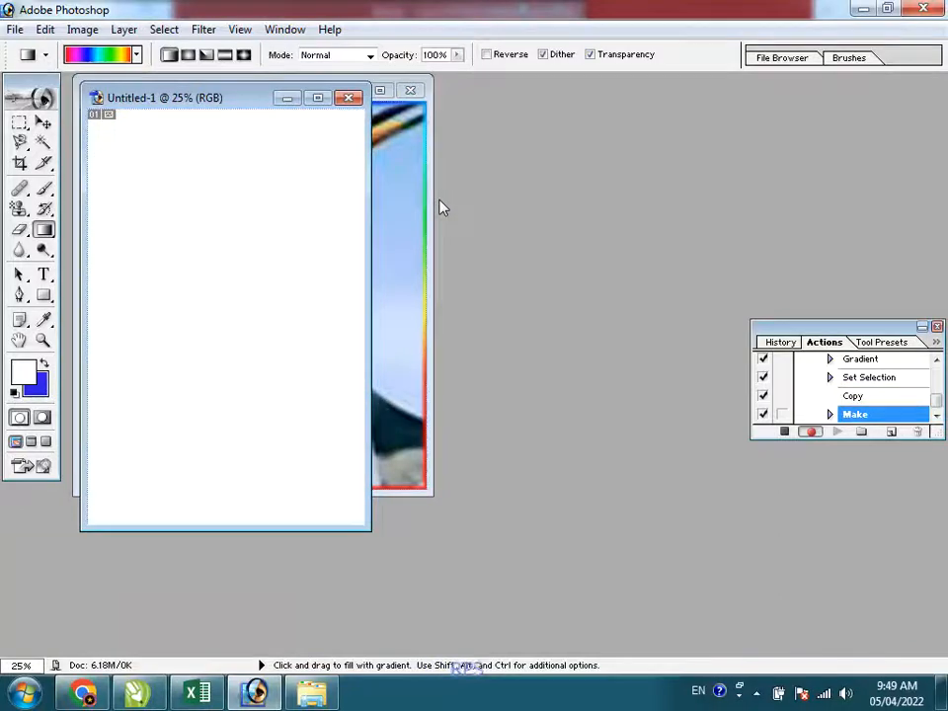
key("ctrl+v")
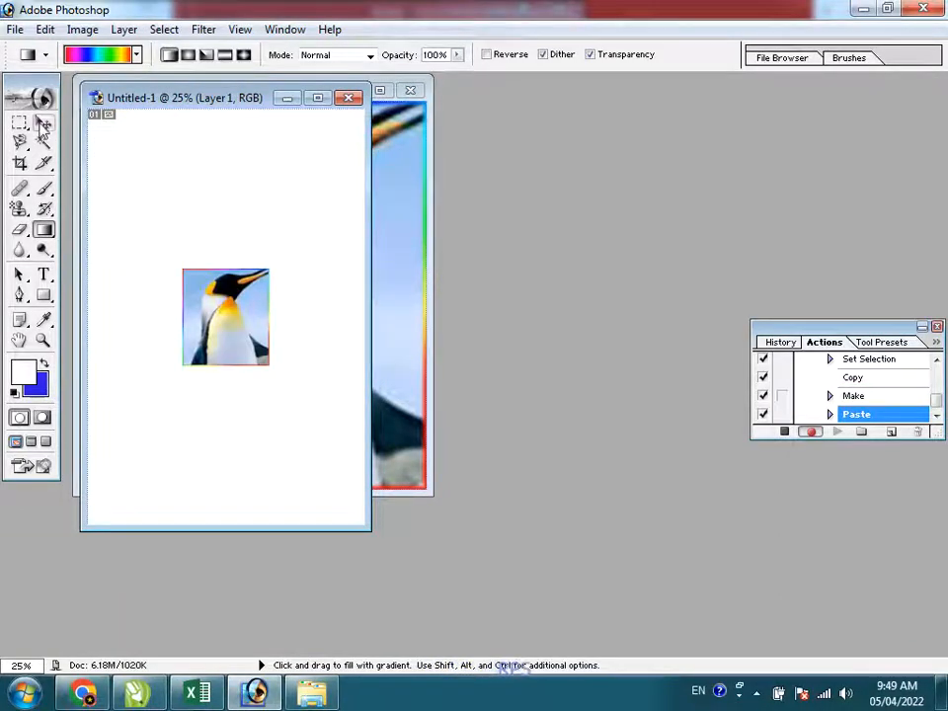
- Move the pasted penguin to the sheet's upper-left corner and duplicate it twice to form a row of three across the top
left_click(43, 122)
left_click_drag(232, 314, 143, 167)
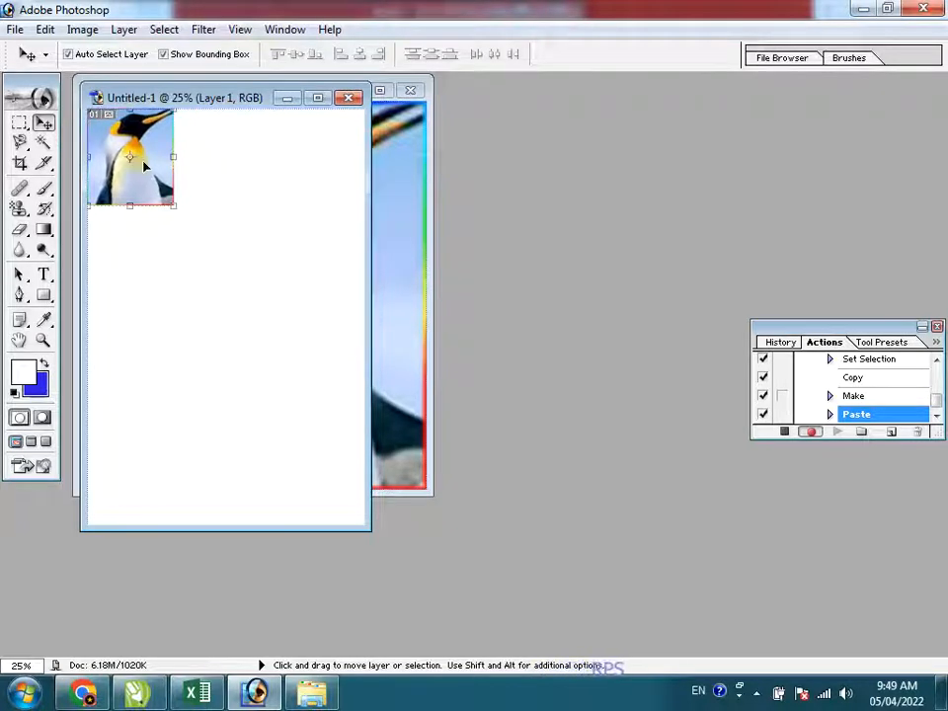
left_click_drag(150, 170, 311, 180)
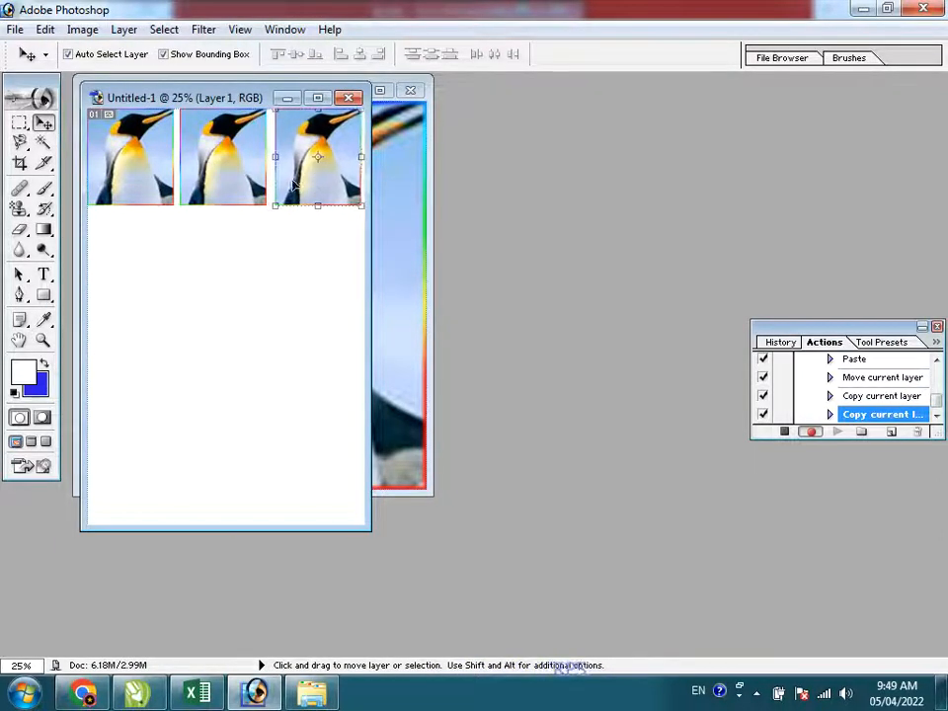
- Nudge the middle and left penguin copies slightly rightward to even out the gaps, and stop recording the action
left_click(234, 177)
key("Right")
key("Right")
key("Right")
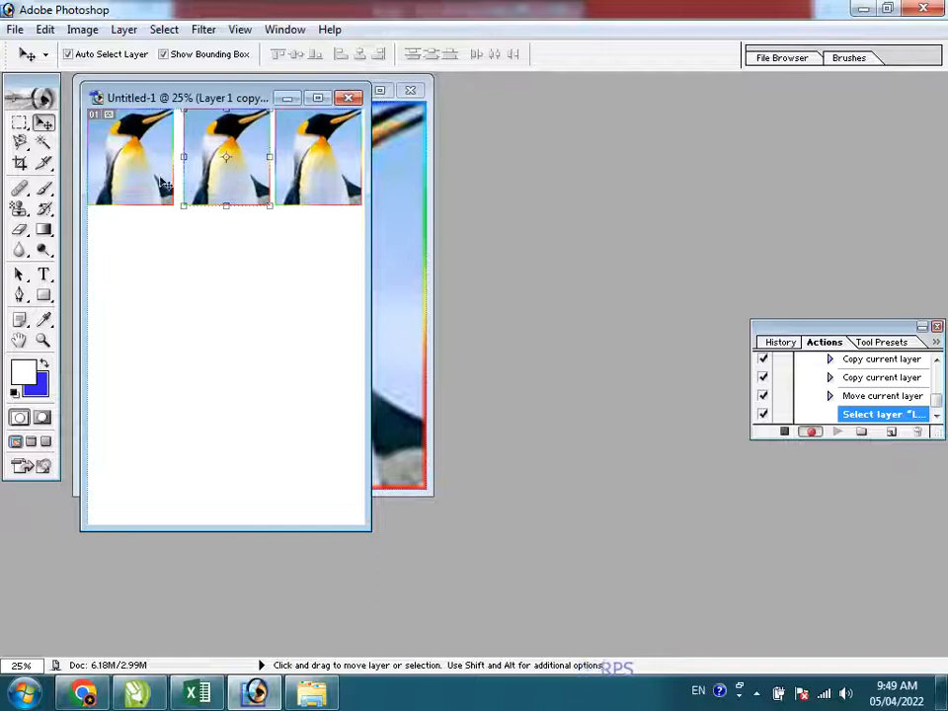
left_click(159, 180)
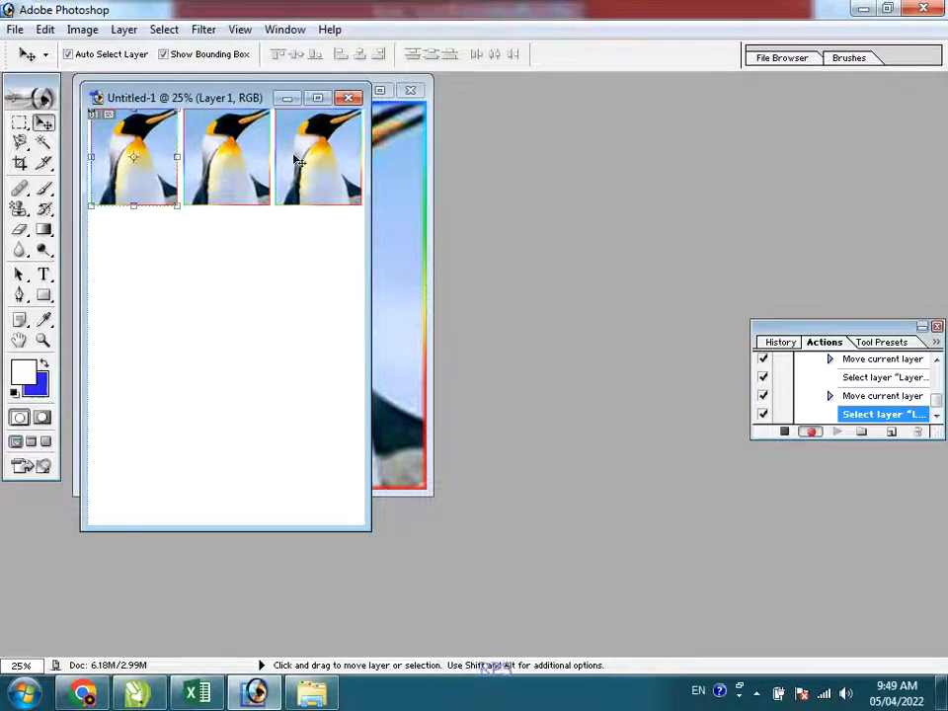
left_click(784, 432)
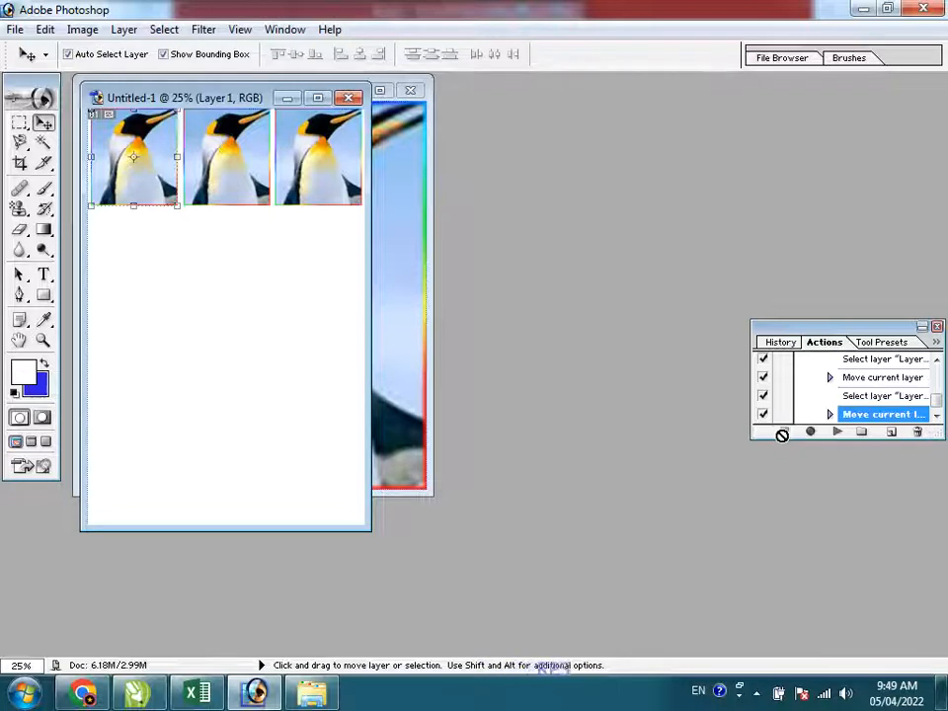
- Close the penguin sheet and Capture.JPG without saving either of them
left_click(348, 98)
left_click(487, 275)
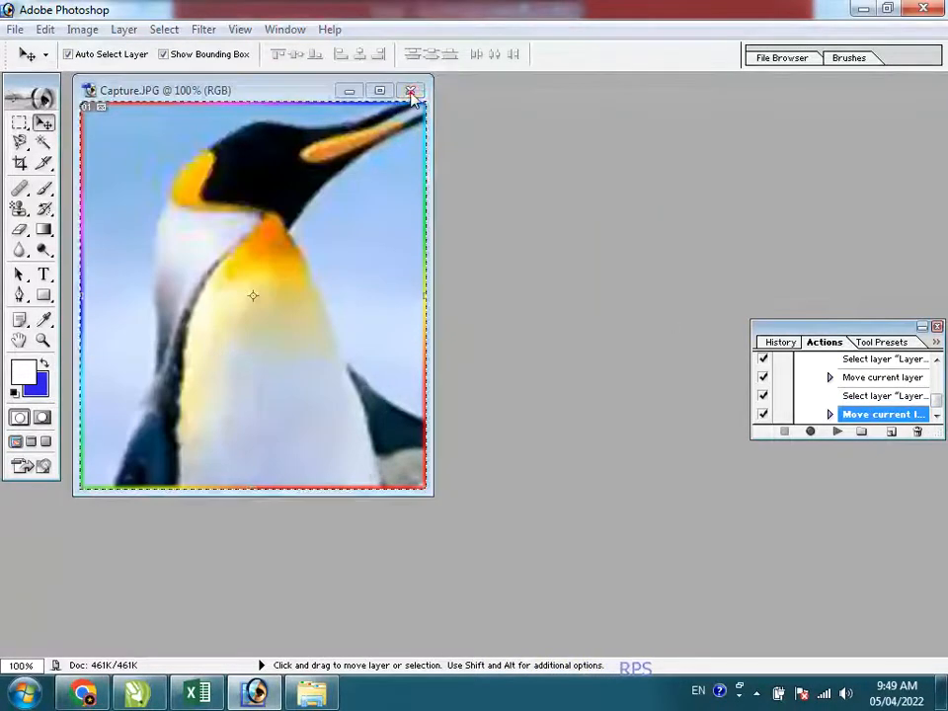
left_click(411, 90)
left_click(483, 274)
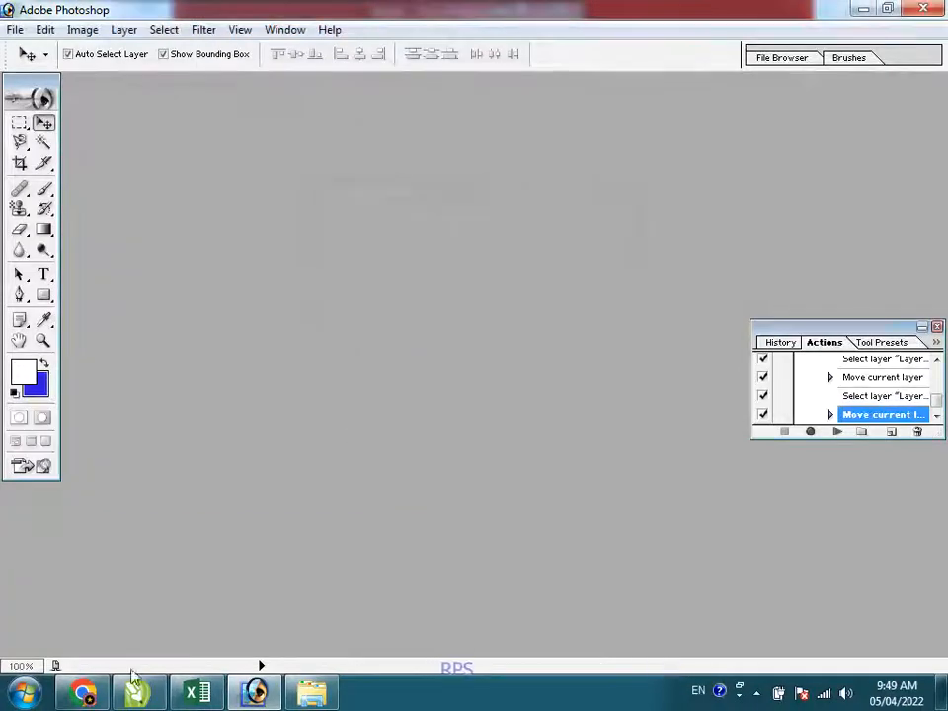
- Open the crane picture vak.jpg from the Pictures library in Photoshop
left_click(297, 693)
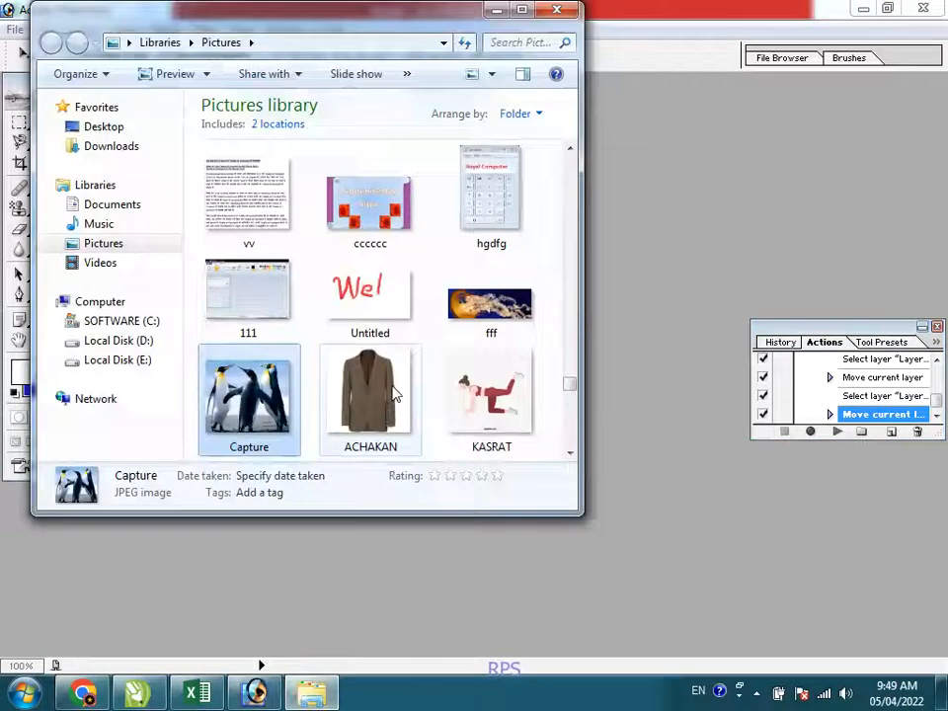
scroll(393, 391, "down", 5)
left_click_drag(369, 176, 610, 458)
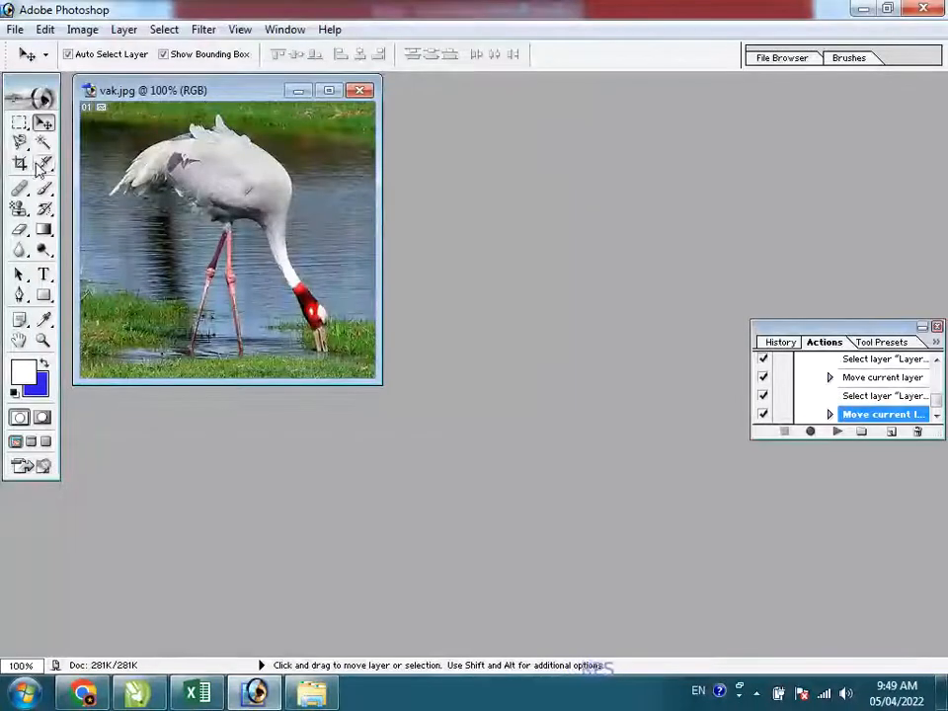
- Crop vak.jpg to the crane's body at 1.25 x 1.4 in and play Action 2 on it
key("c")
mouse_move(114, 114)
left_mouse_down()
mouse_move(258, 187)
mouse_move(274, 292)
left_mouse_up()
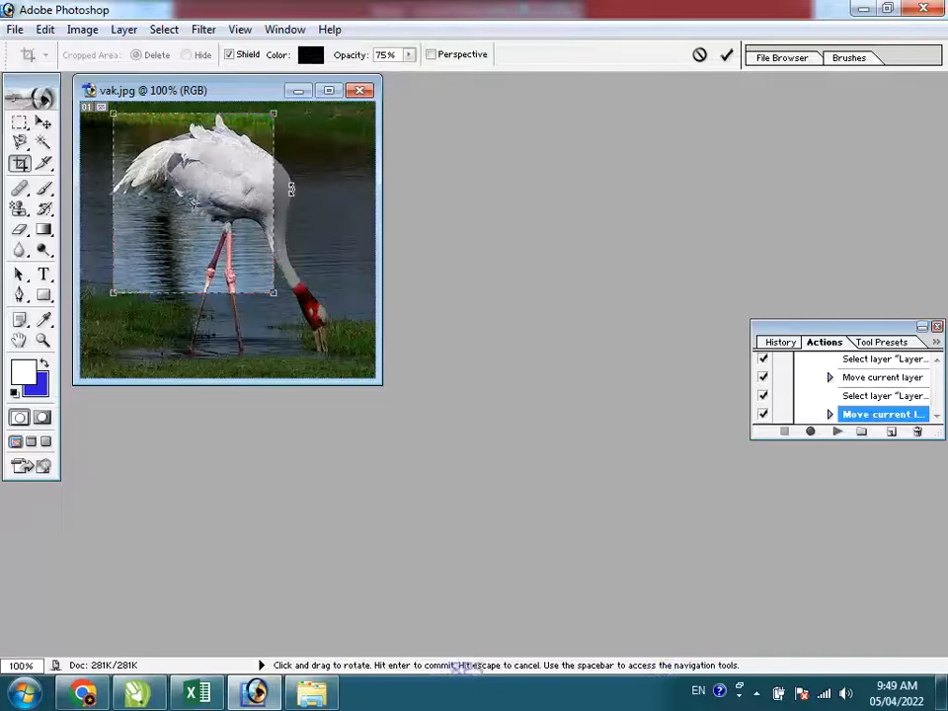
key("Return")
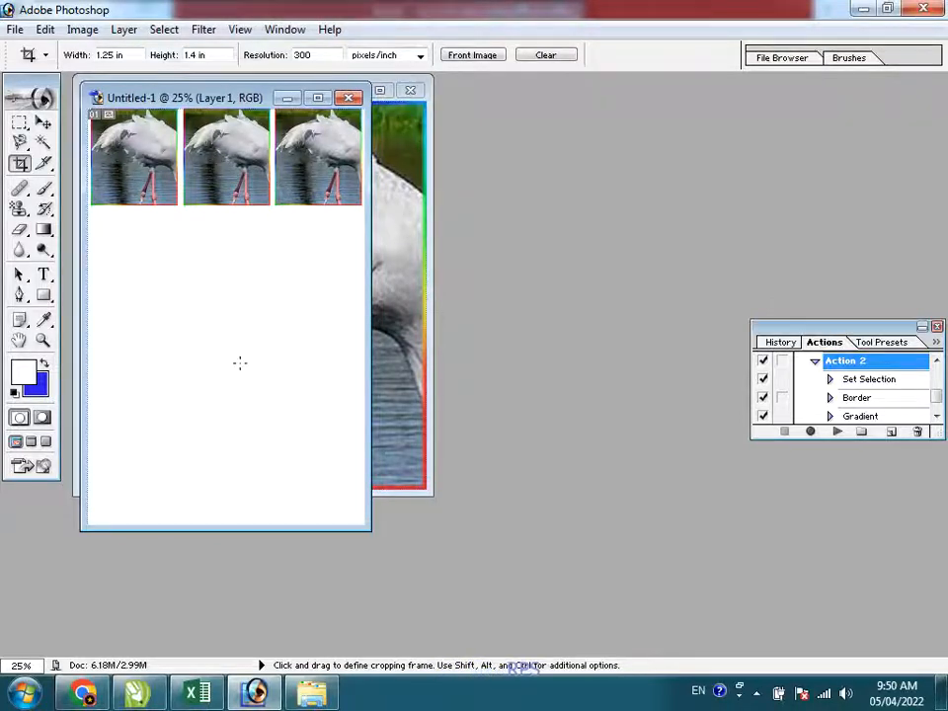
- Open the picture Aurat.jpg from the Pictures library in Photoshop
left_click(314, 695)
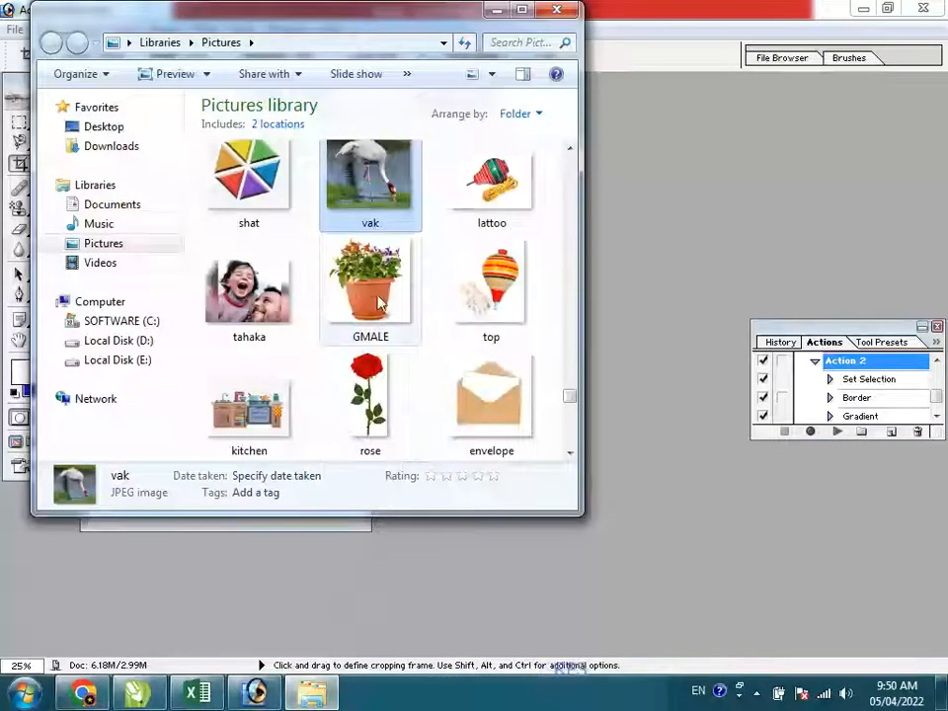
scroll(380, 291, "down", 5)
scroll(318, 350, "down", 3)
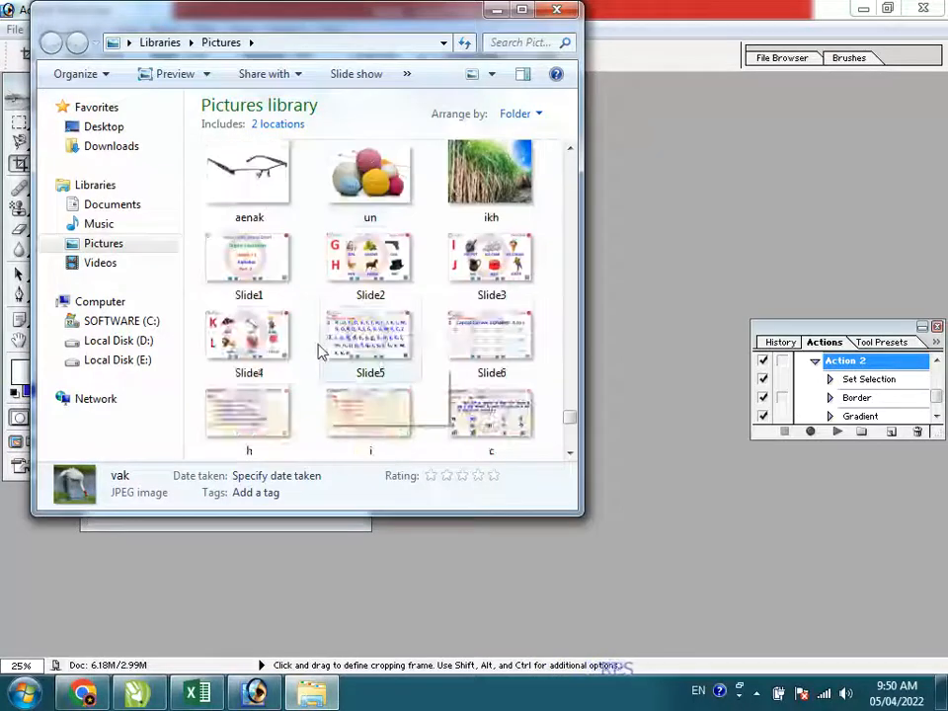
scroll(296, 326, "up", 2)
left_click_drag(252, 282, 632, 245)
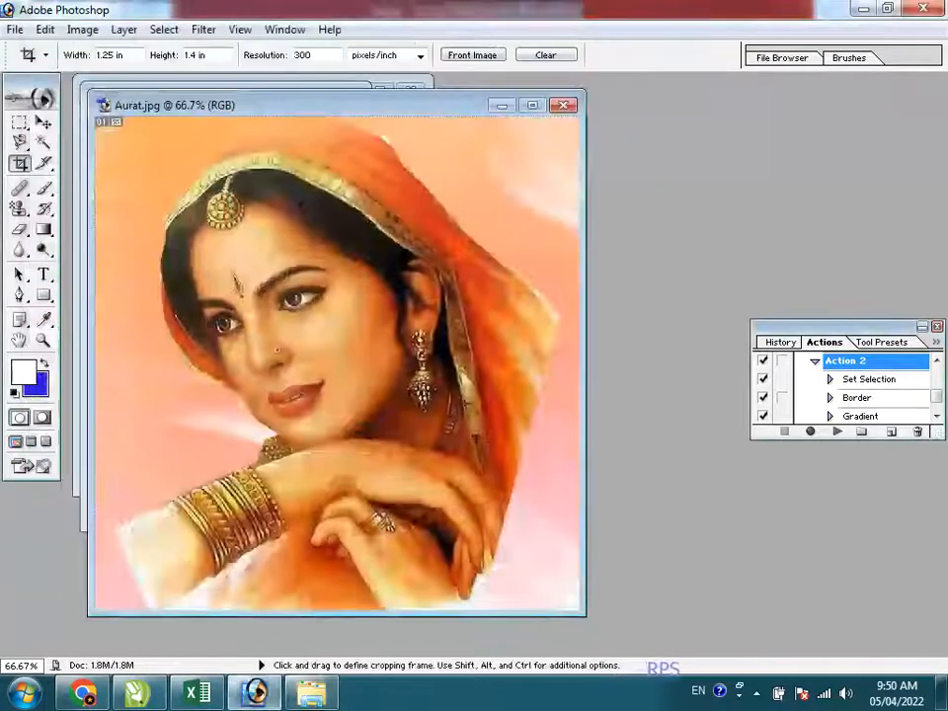
- Crop Aurat.jpg around the woman's head and shoulder at 1.25 x 1.4 in and play Action 2 on it
left_click_drag(173, 215, 439, 504)
left_click_drag(363, 368, 413, 375)
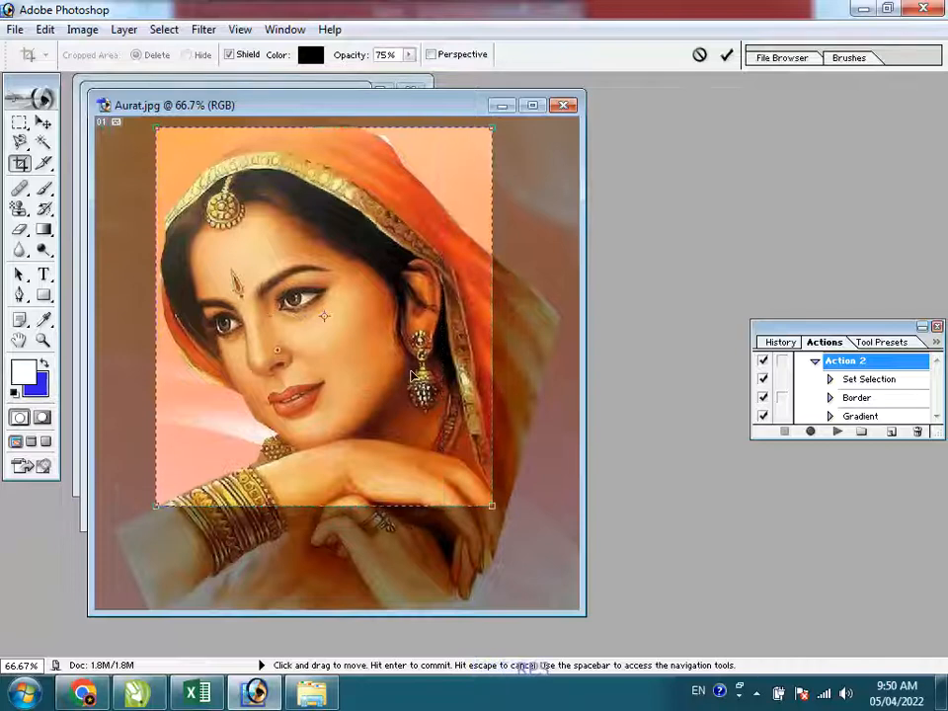
key("Return")
key("F2")
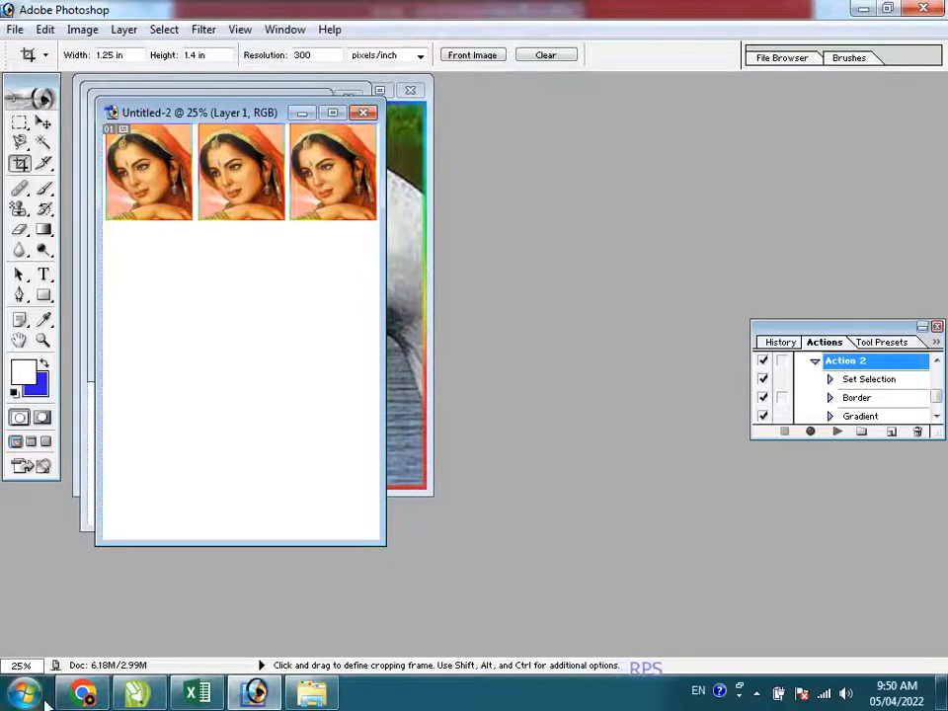
- Switch to the file explorer, maximize its window and create a new folder in the Pictures library with the default name
left_click(14, 700)
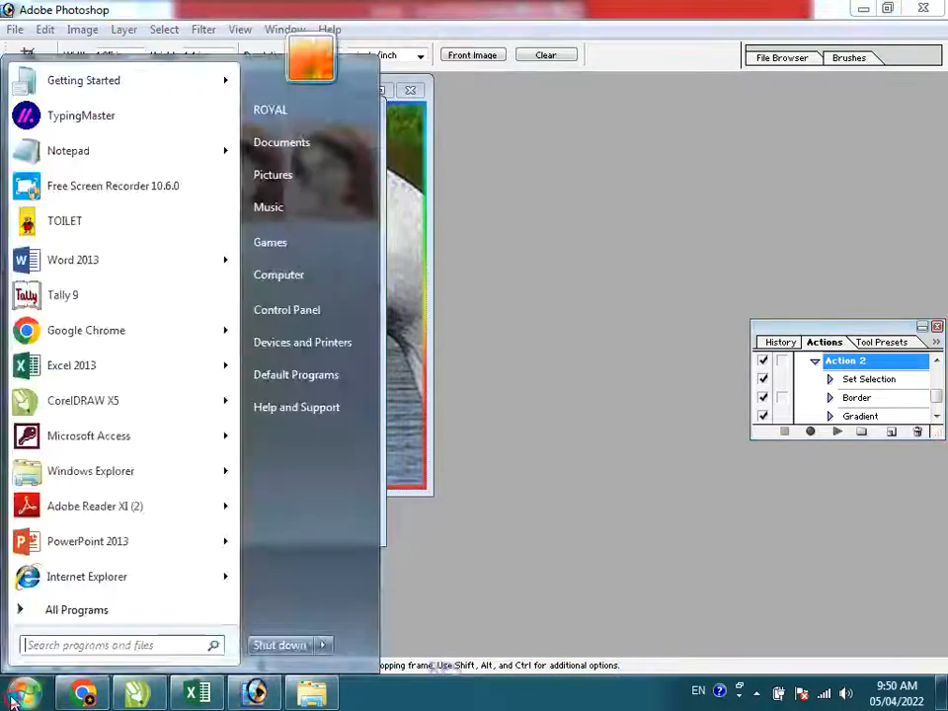
left_click(311, 182)
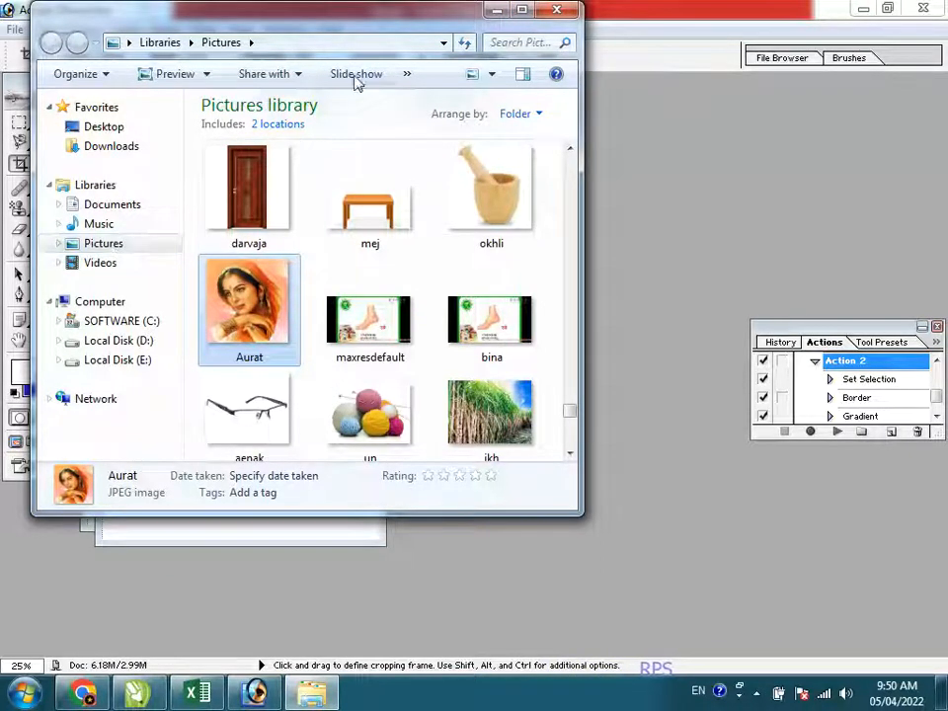
left_click(526, 9)
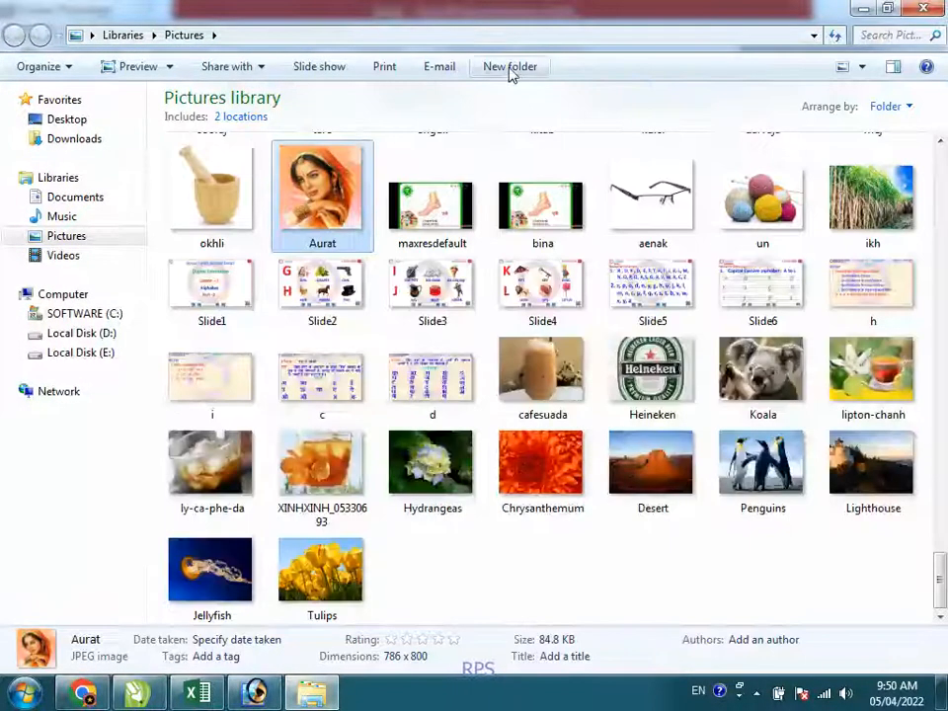
key("ctrl+shift+n")
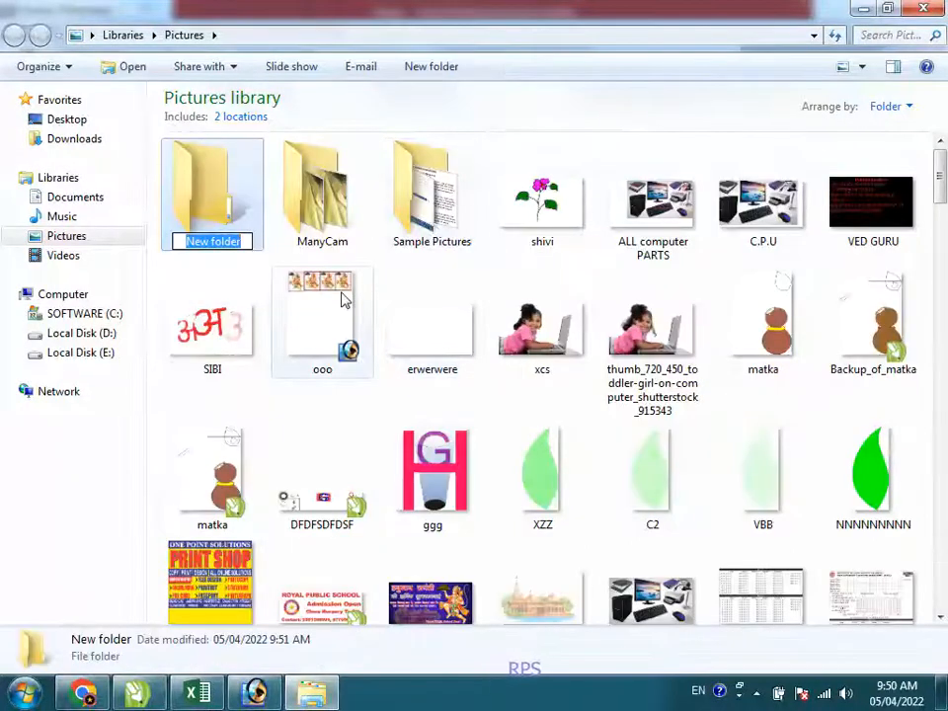
left_click(445, 251)
- Select the pictures FEMALE, MALE and KLMEENAcccc together in the Pictures library
scroll(447, 259, "down", 10)
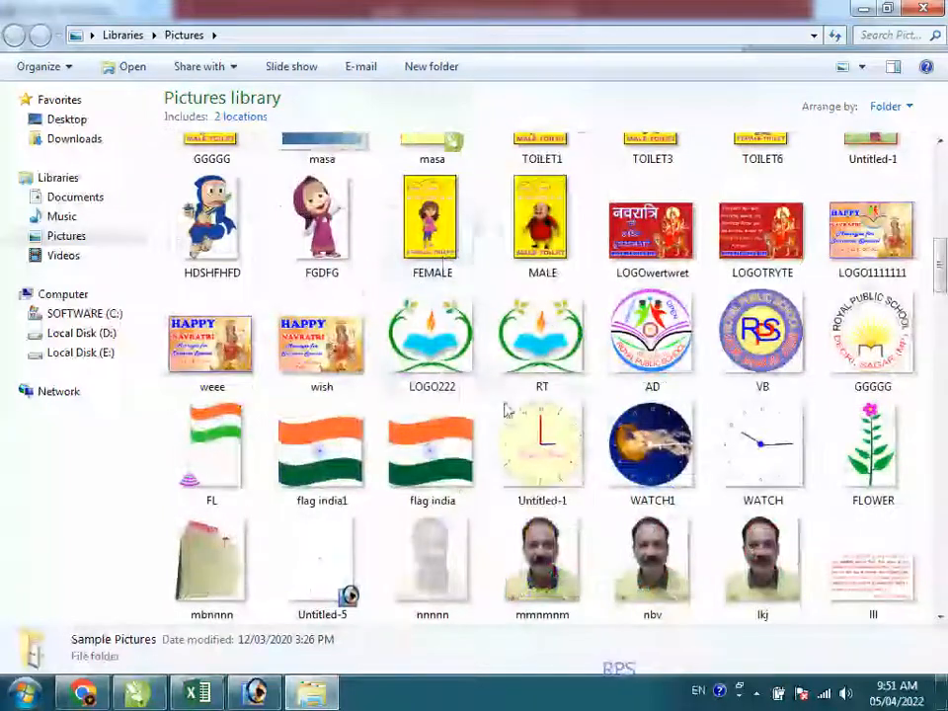
left_click(408, 249)
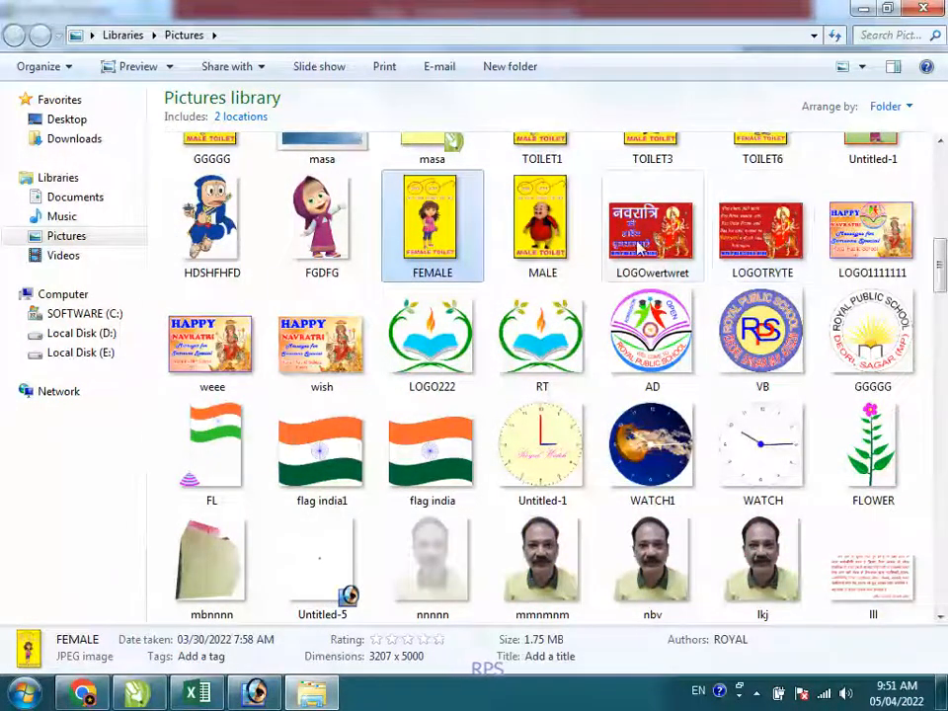
left_click(563, 232, "ctrl")
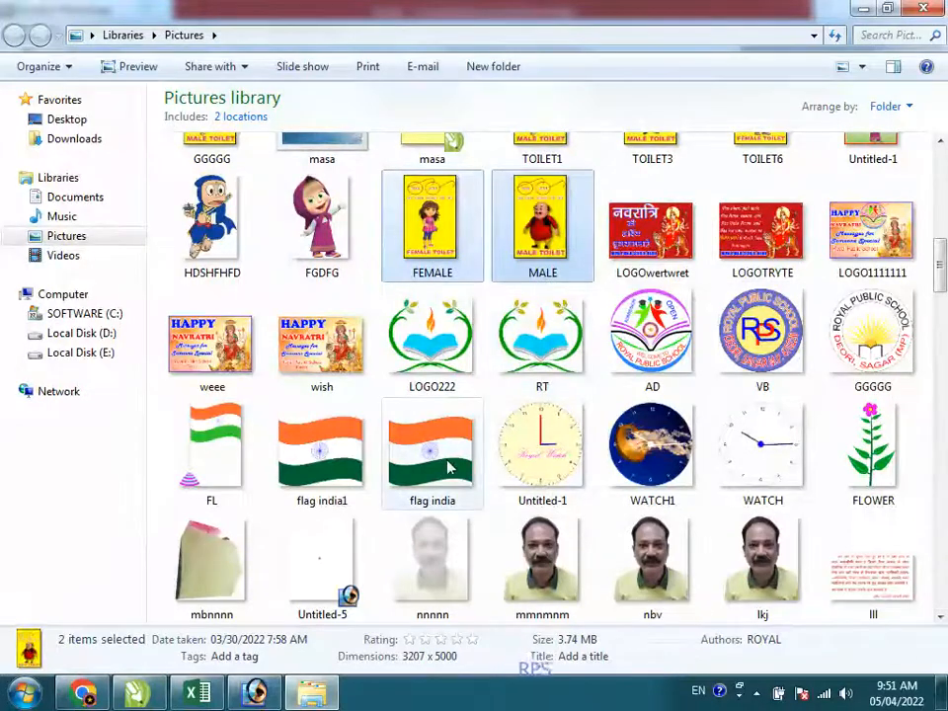
scroll(450, 469, "down", 5)
scroll(519, 437, "down", 3)
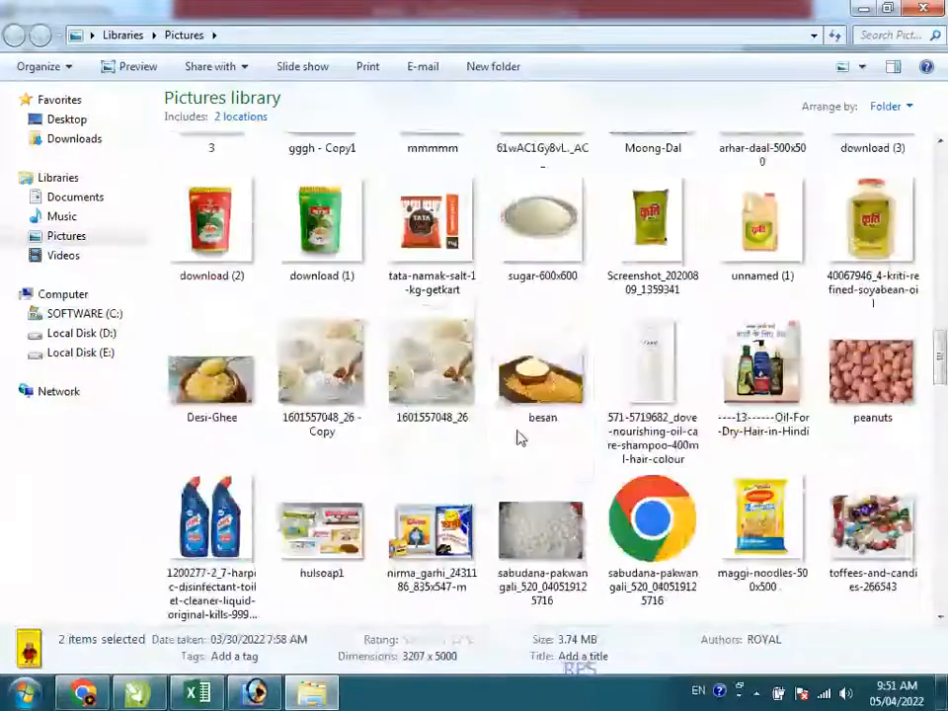
scroll(521, 438, "down", 6)
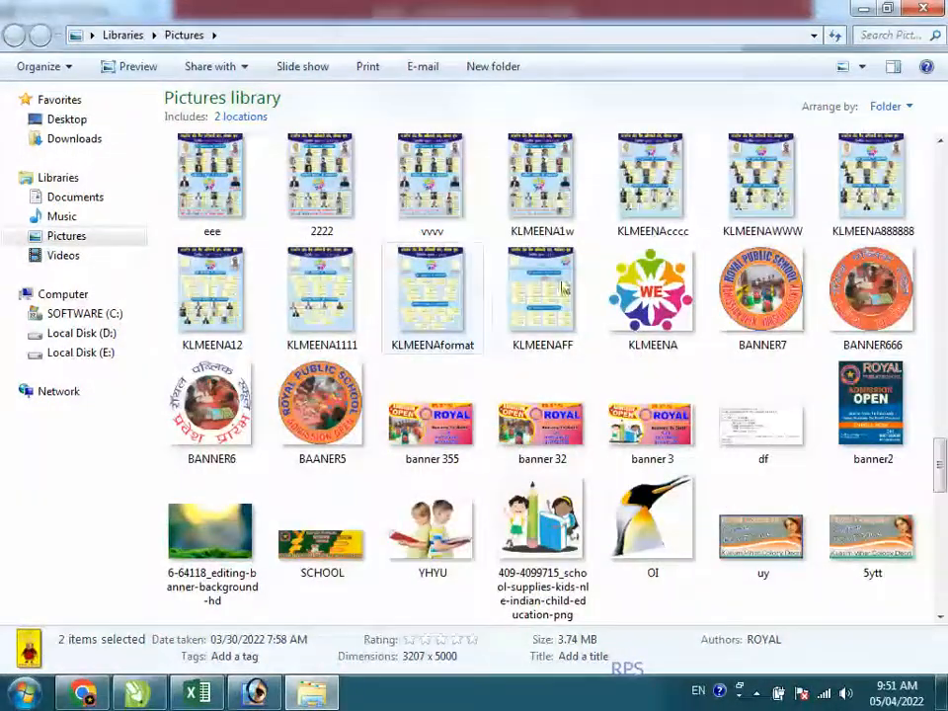
left_click(664, 207, "ctrl")
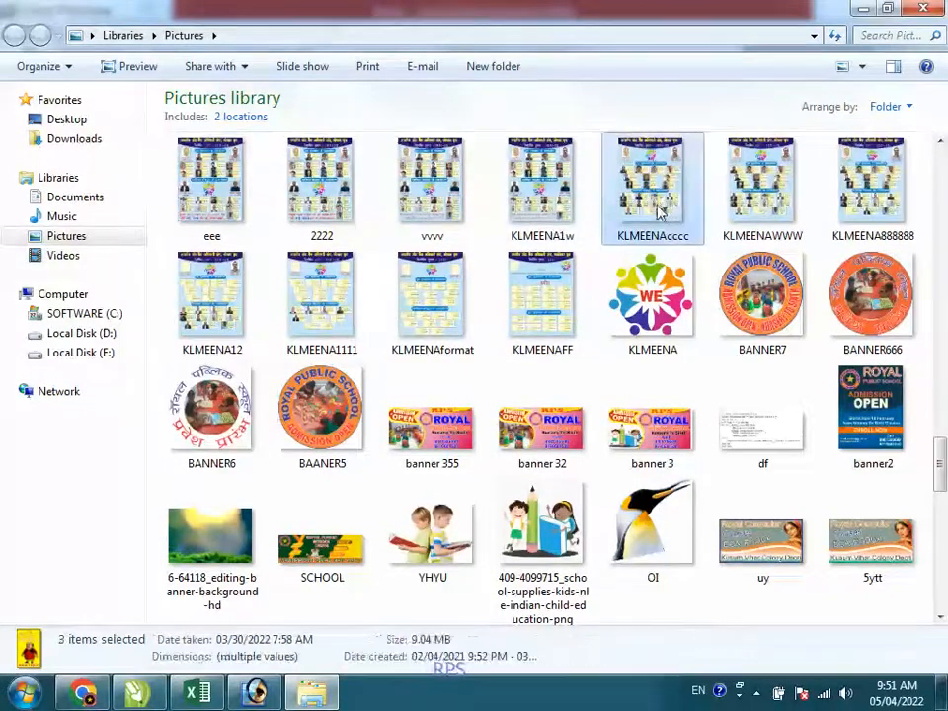
- Paste the three selected pictures into New folder in the Pictures library and open them all in Photoshop
scroll(657, 216, "down", 12)
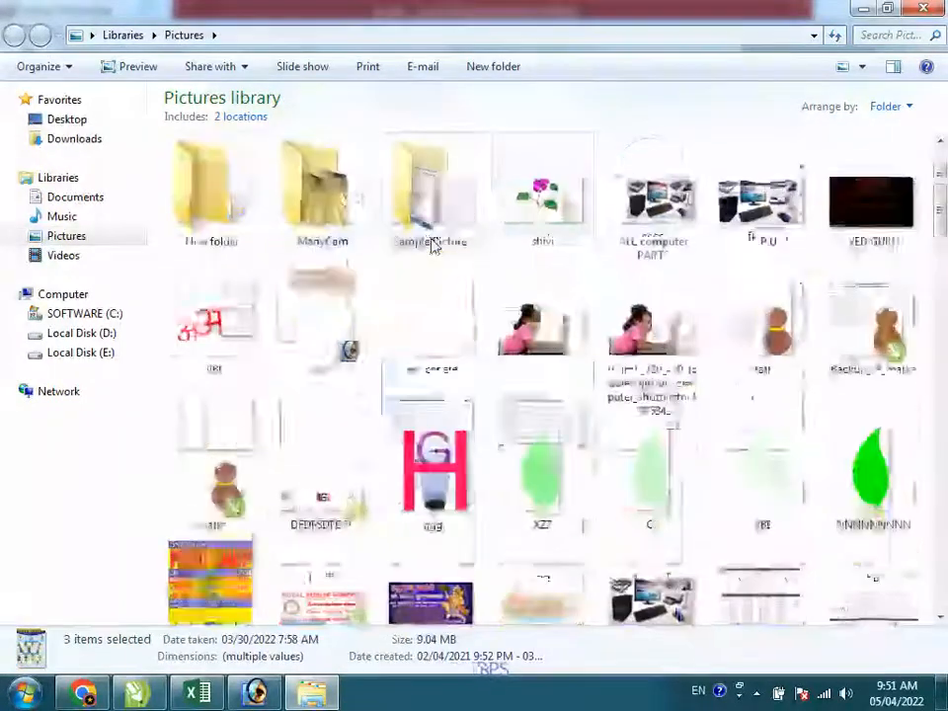
double_click(191, 208)
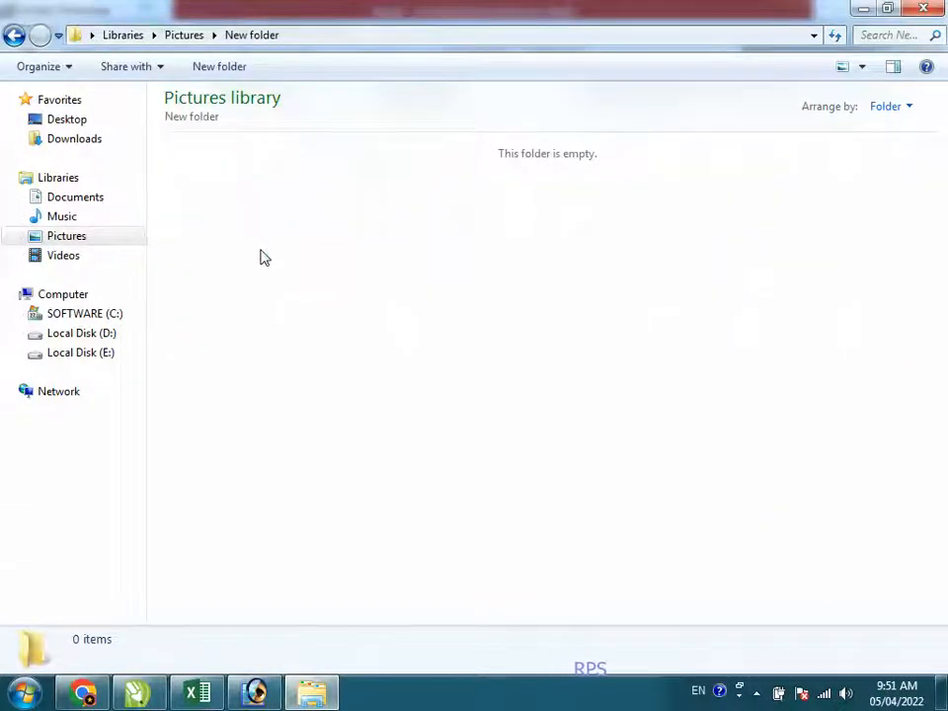
key("ctrl+v")
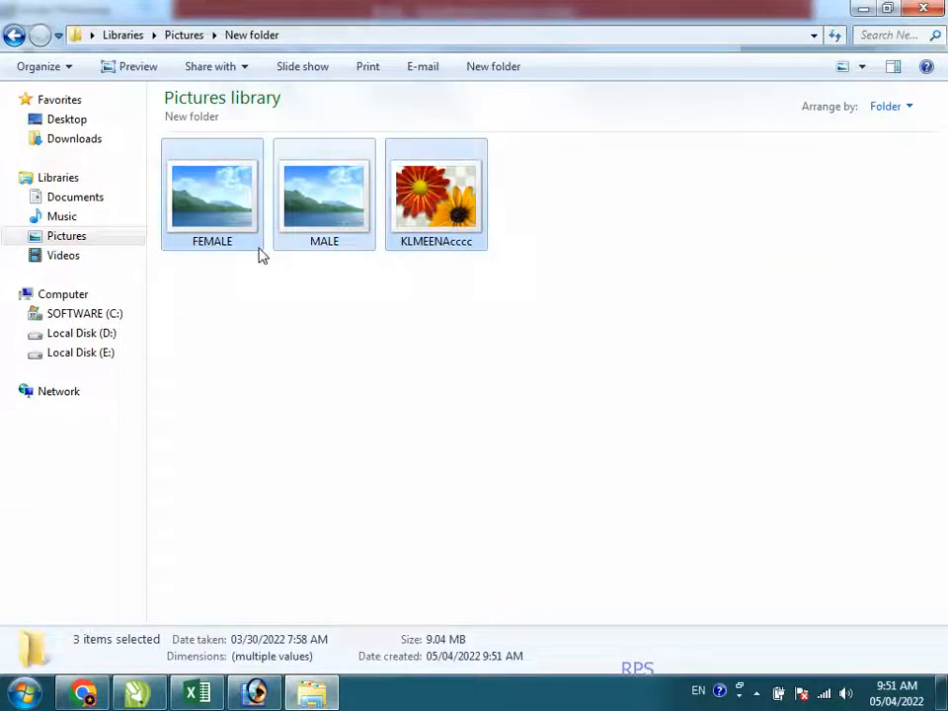
left_click(237, 179)
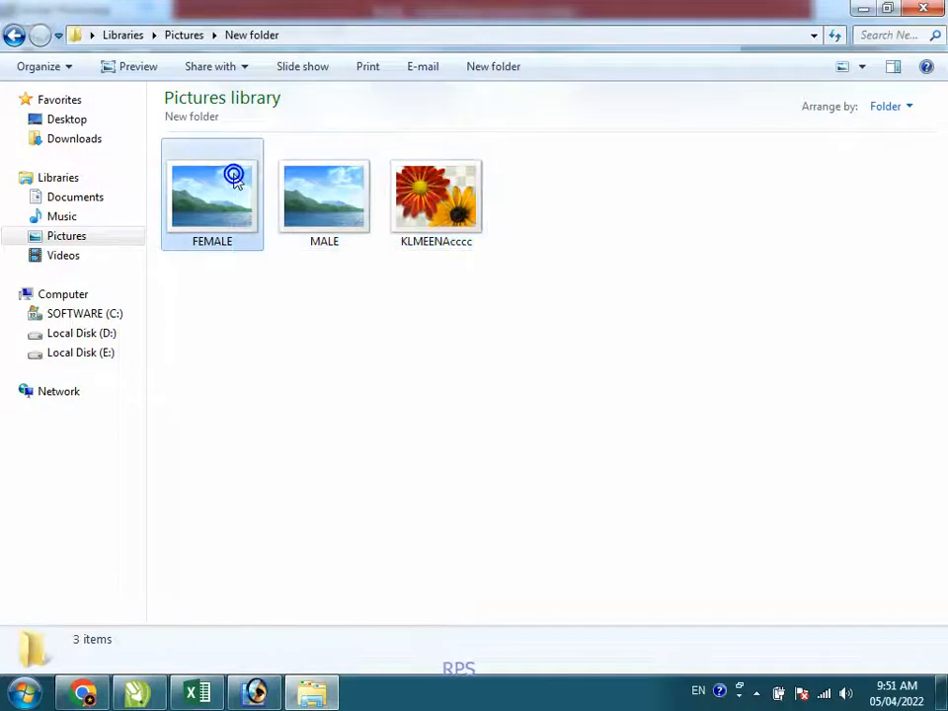
left_click_drag(533, 260, 543, 377)
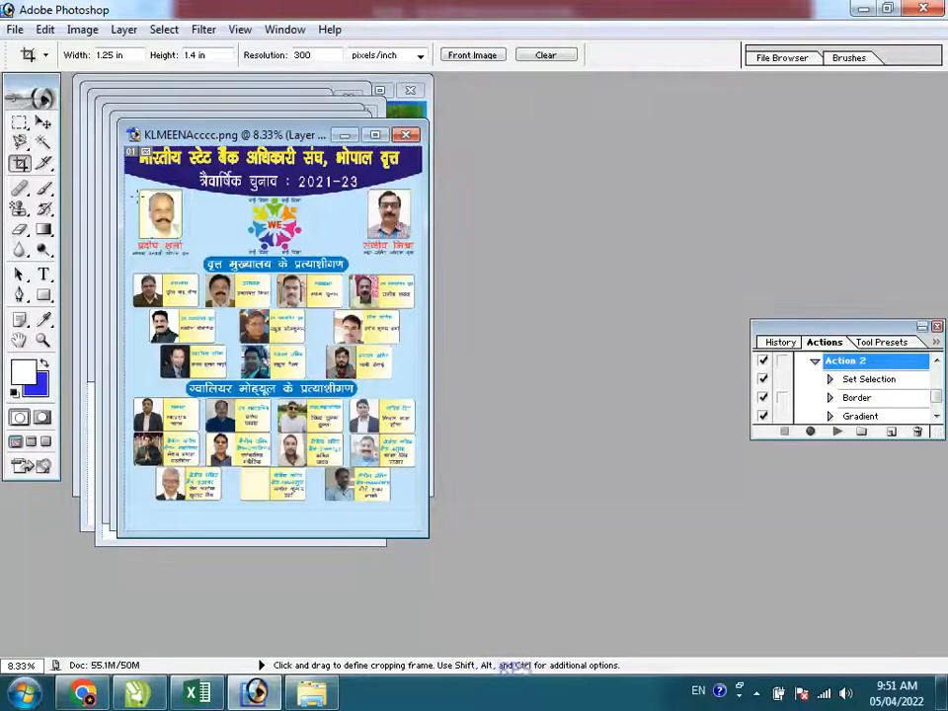
- Crop KLMEENAcccc.png around the first portrait below the heading at 1.25 x 1.4 in and close it with the changes saved
left_click_drag(142, 190, 182, 237)
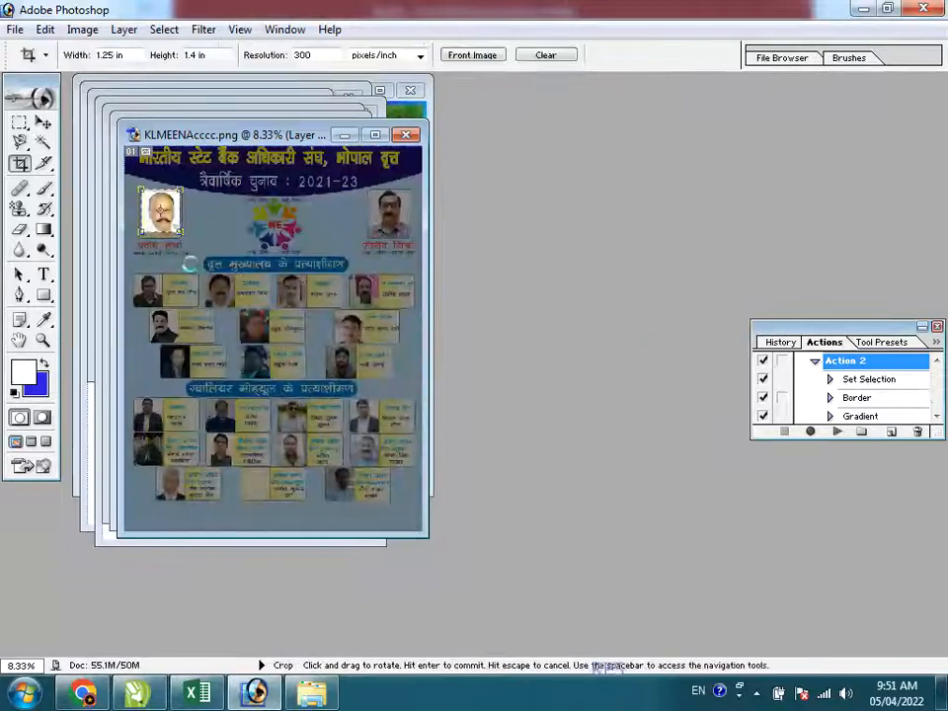
key("Return")
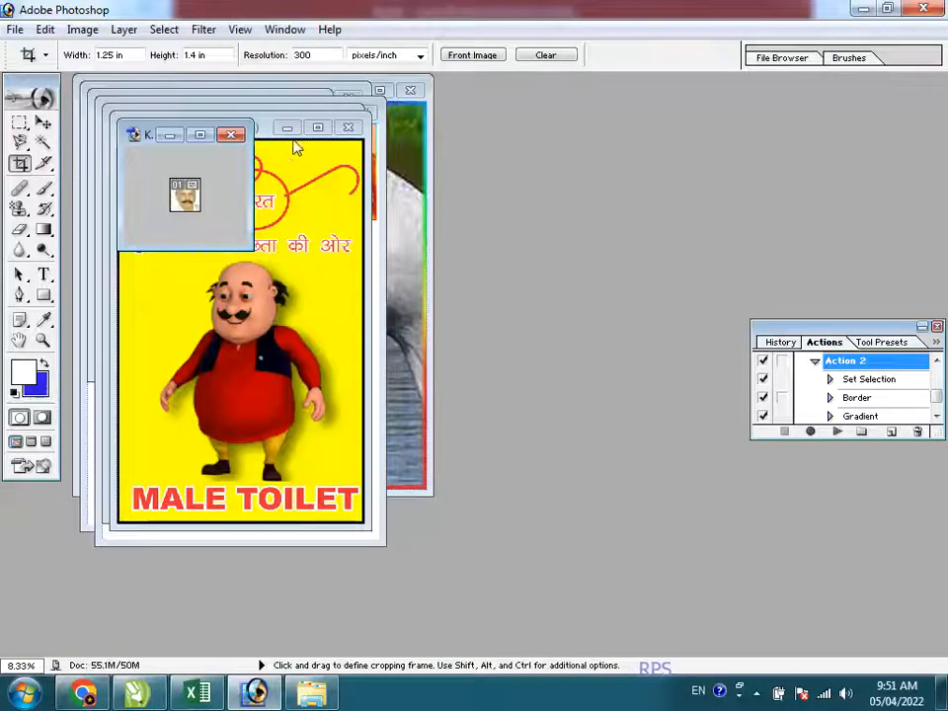
left_click(232, 135)
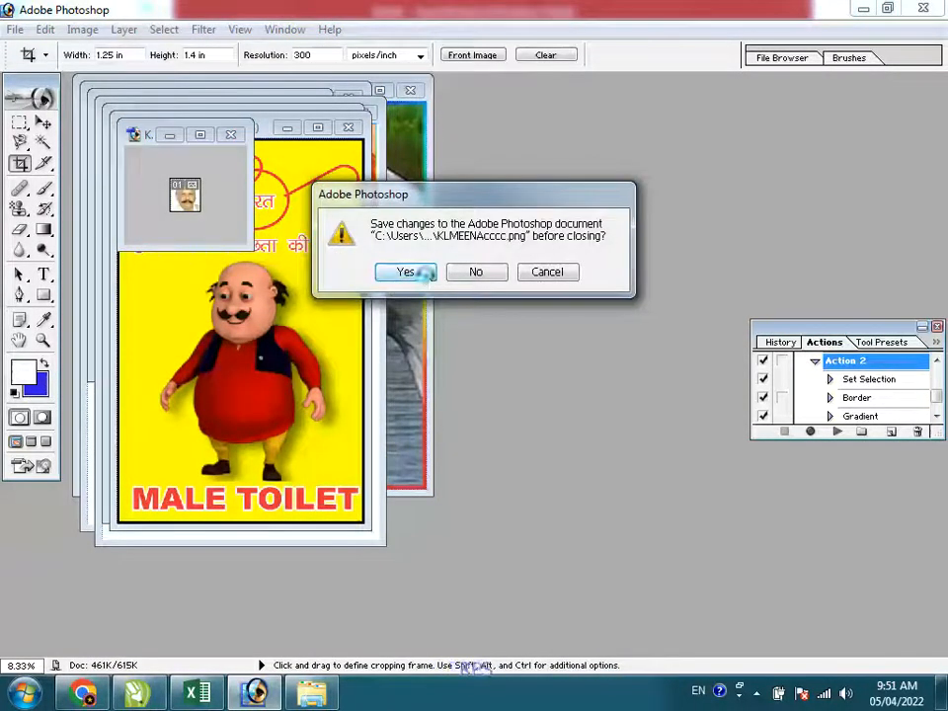
left_click(421, 273)
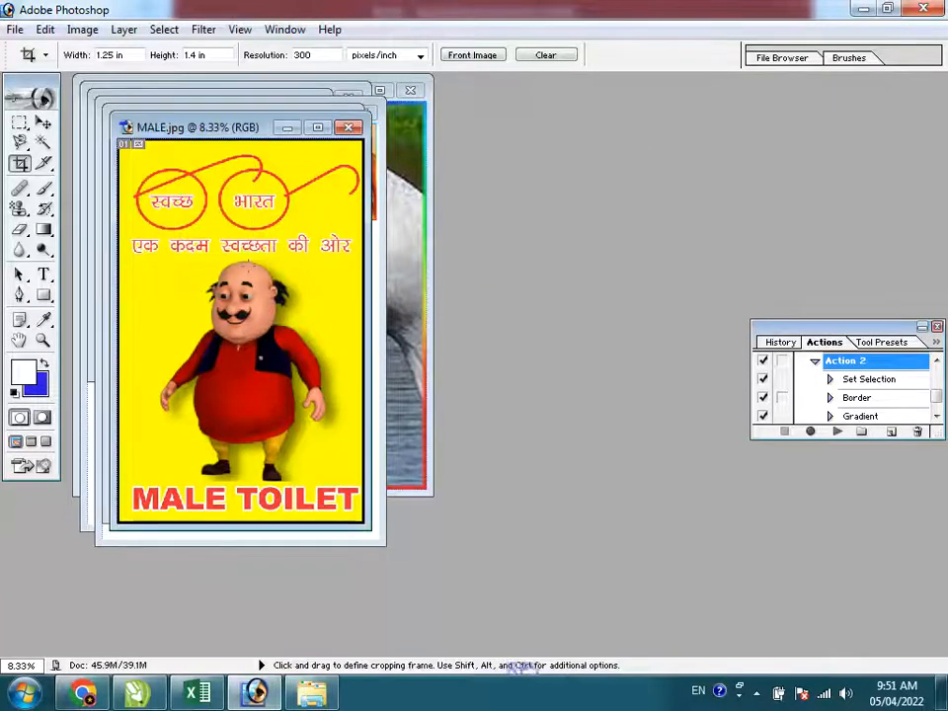
- Crop MALE.jpg around the cartoon man's head and chest at 1.25 x 1.4 in and close it, saving at JPEG quality 0
mouse_move(193, 263)
left_mouse_down()
mouse_move(296, 390)
mouse_move(307, 389)
left_mouse_up()
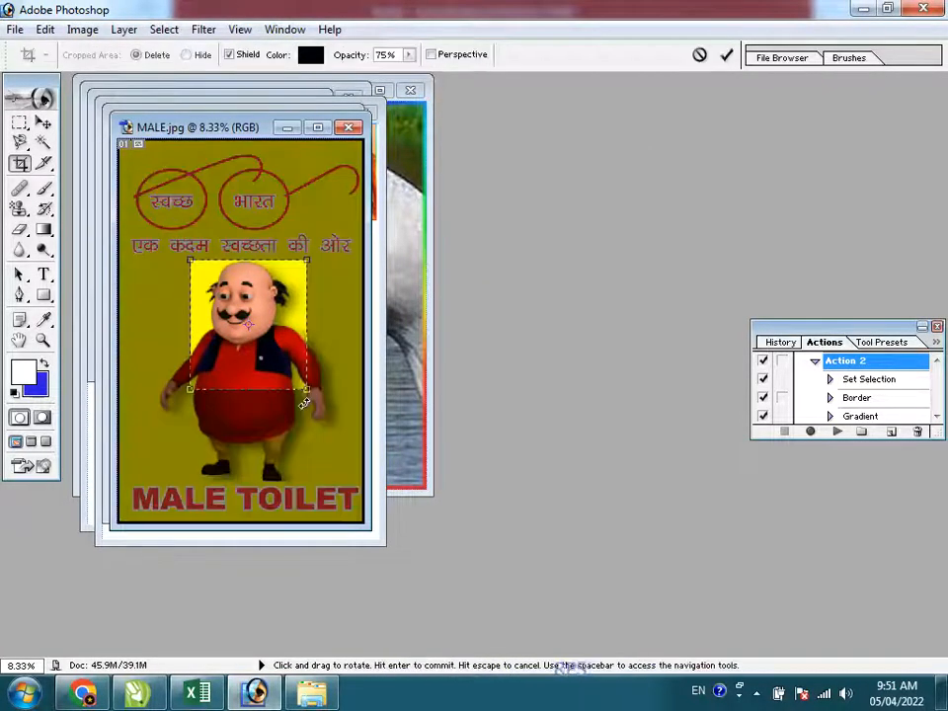
key("Return")
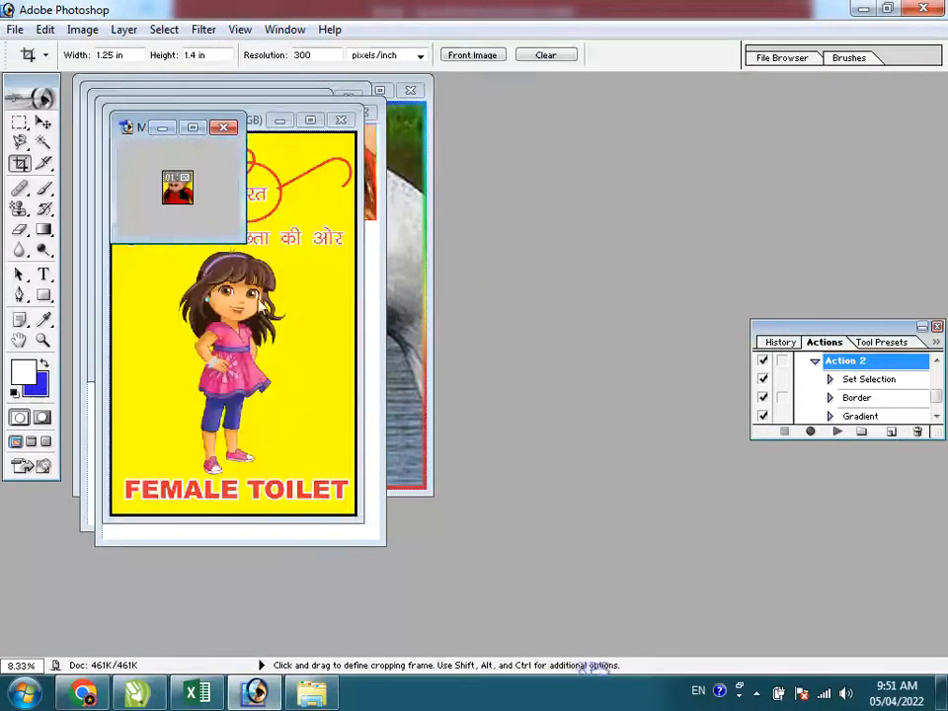
left_click(226, 133)
left_click(403, 271)
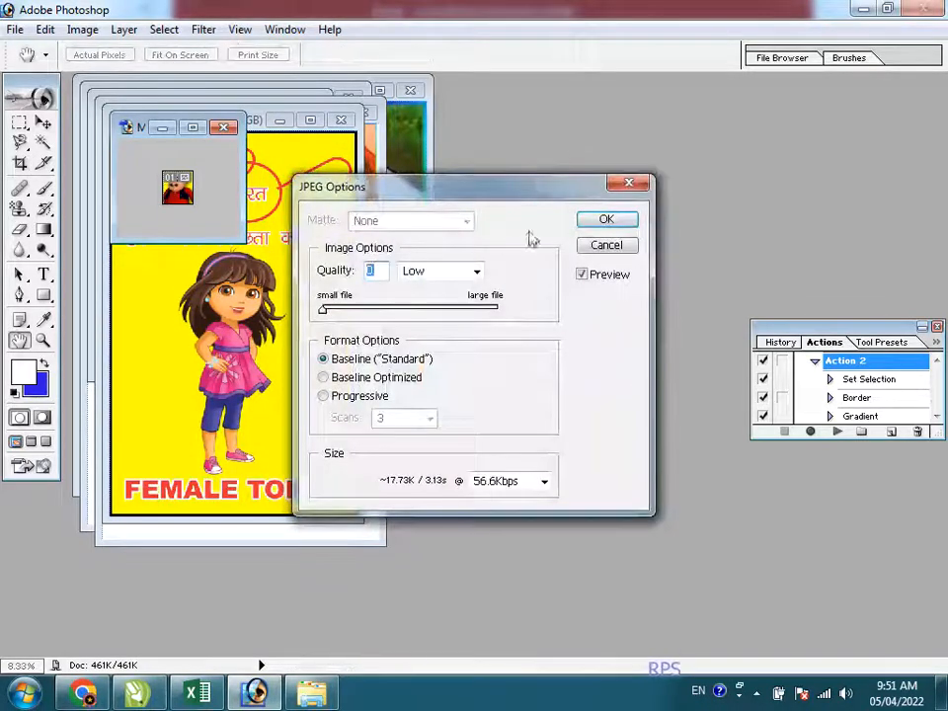
left_click(604, 222)
- Crop FEMALE.jpg around the cartoon girl's head and upper body at 1.25 x 1.4 in and close it, saving at JPEG quality 0
left_click_drag(184, 249, 280, 386)
key("Return")
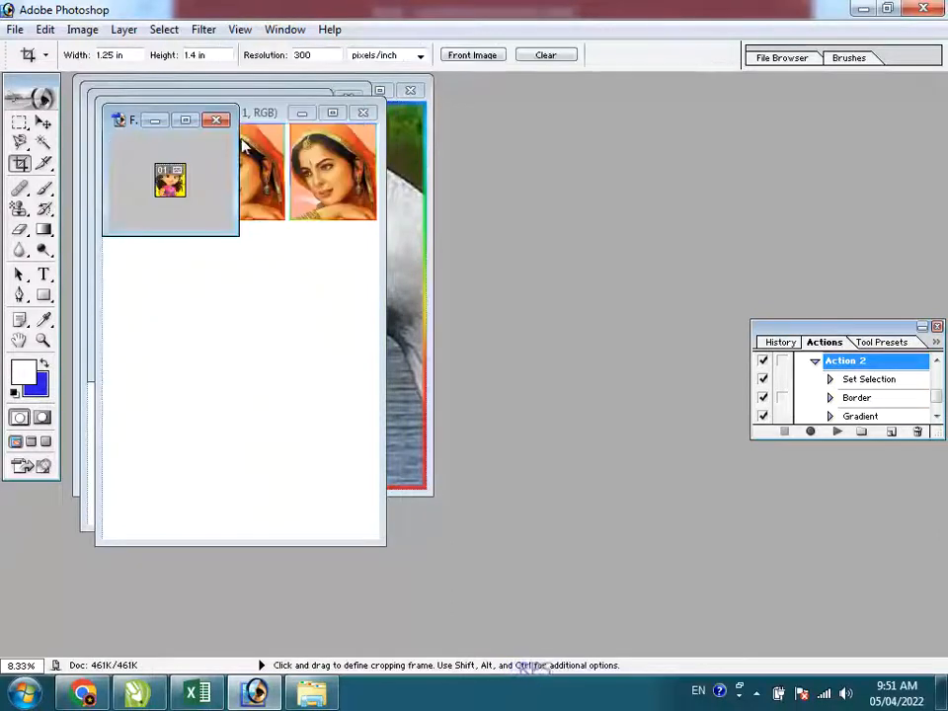
left_click(222, 125)
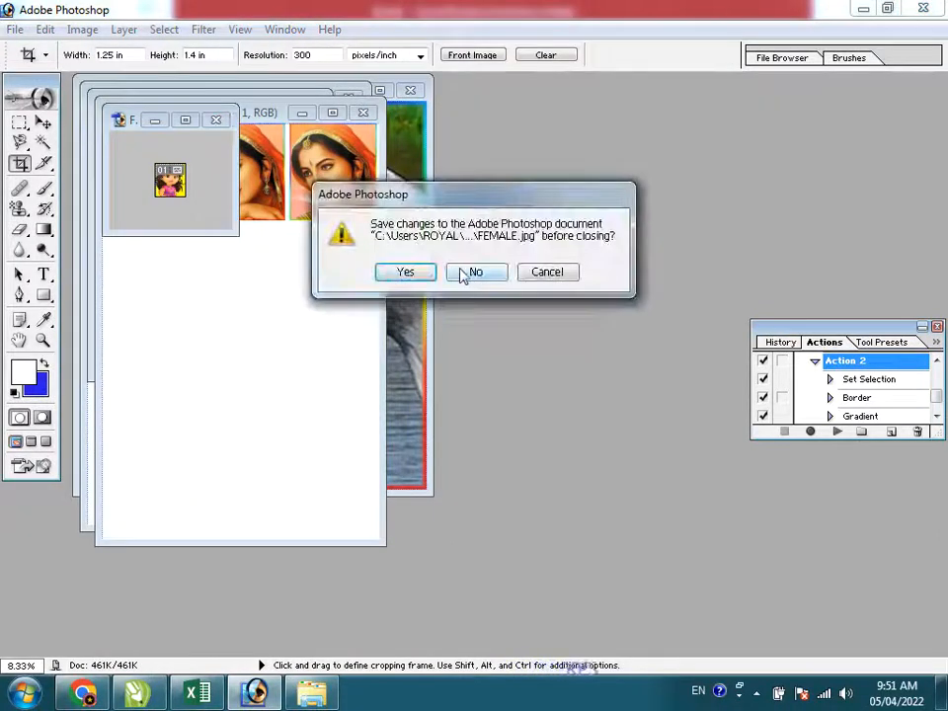
left_click(423, 275)
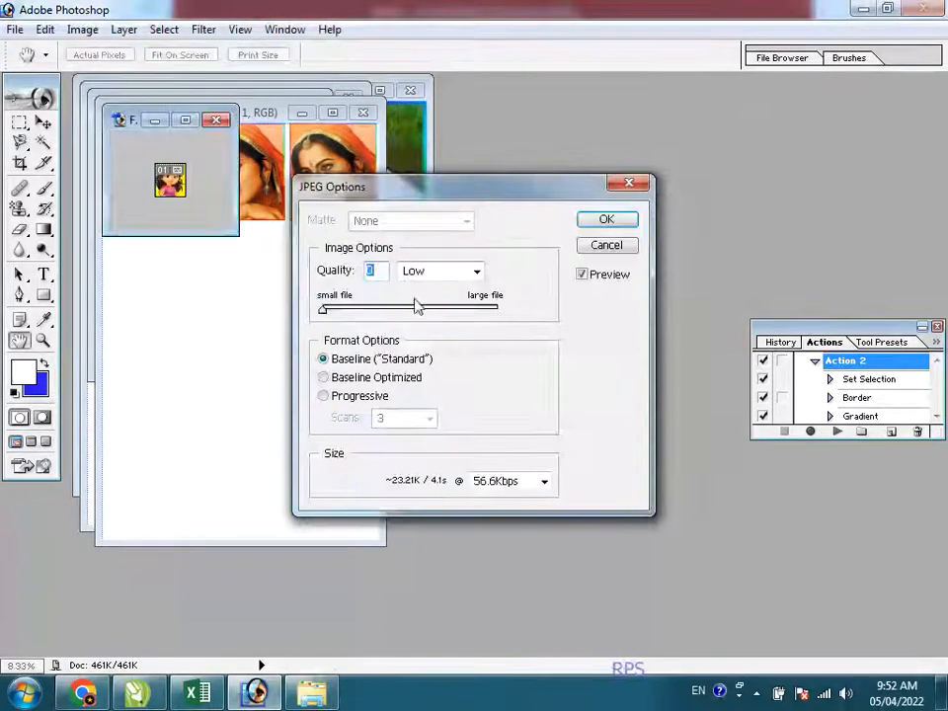
left_click(597, 225)
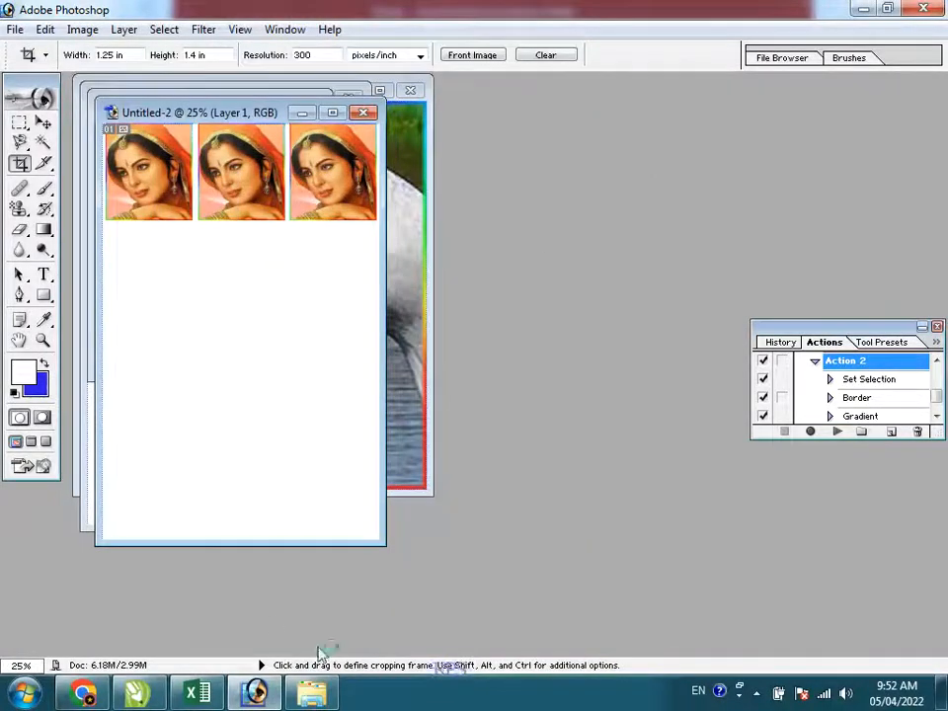
- Check the cropped pictures in the file explorer, and set up a Photoshop Batch of Action 2 with New folder in My Pictures as source
left_click(314, 696)
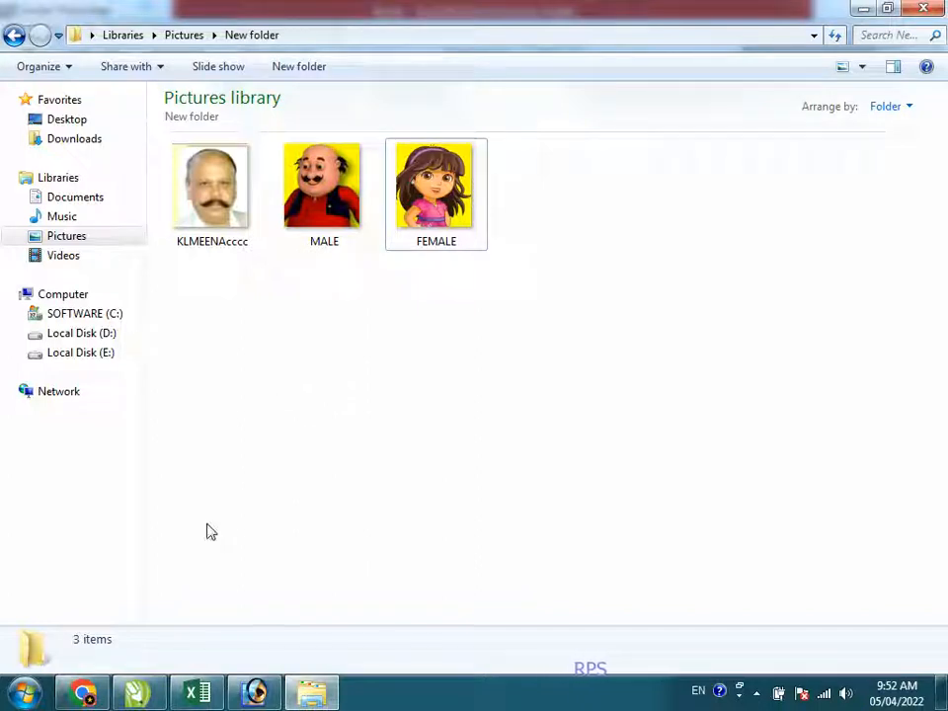
left_click(249, 691)
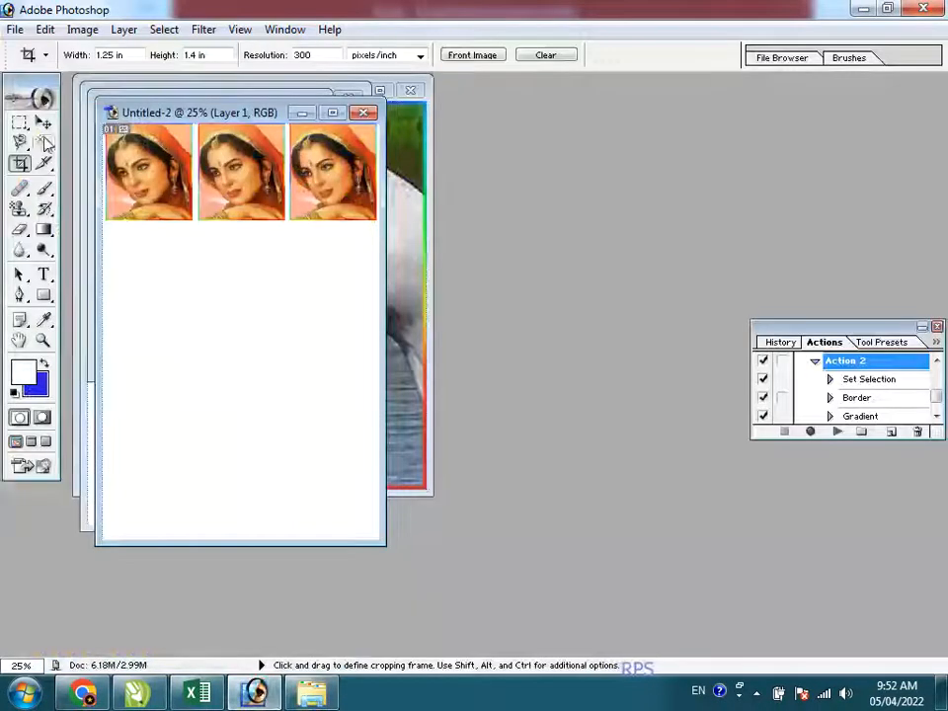
left_click(18, 29)
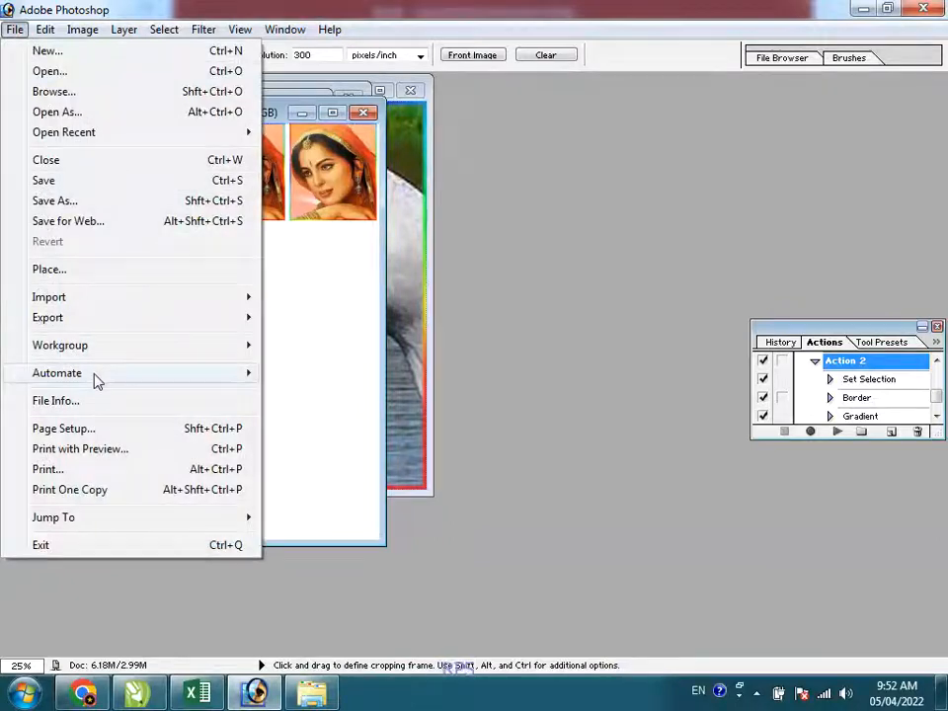
mouse_move(97, 381)
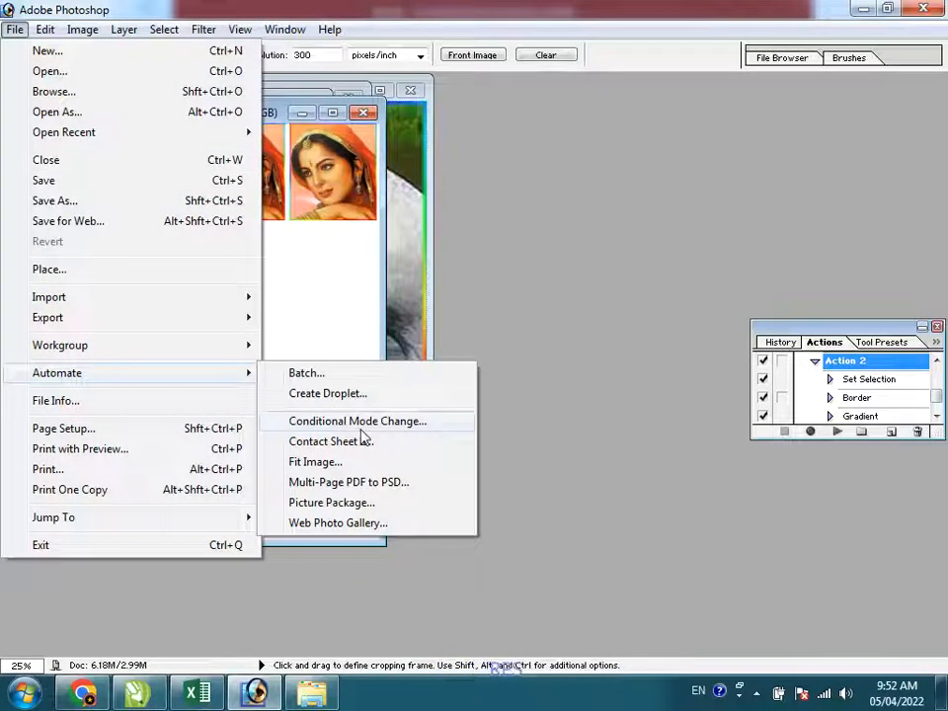
left_click(324, 375)
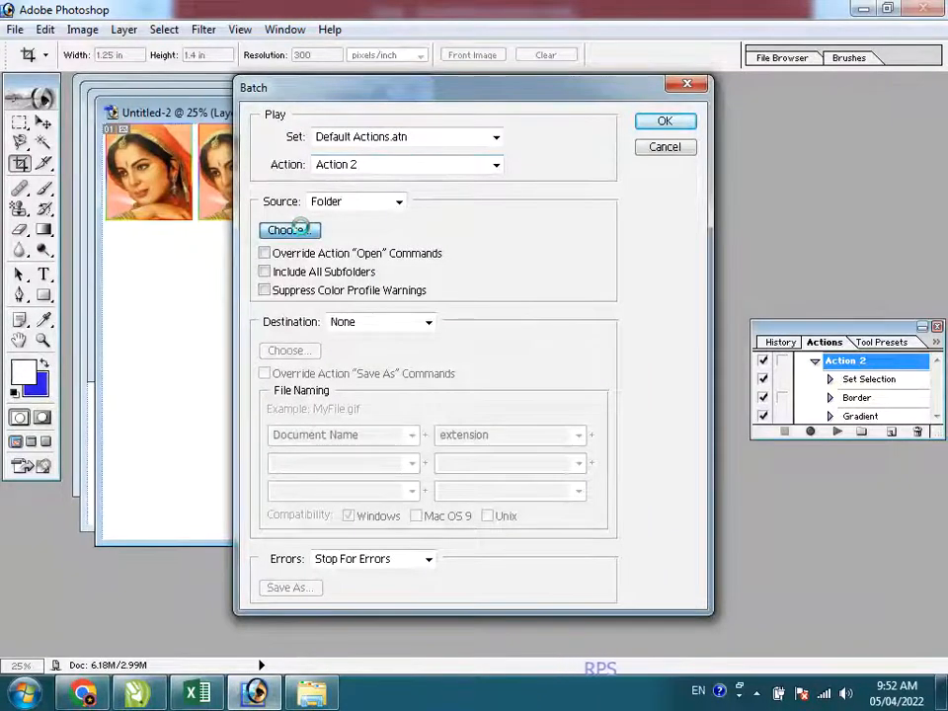
left_click(300, 229)
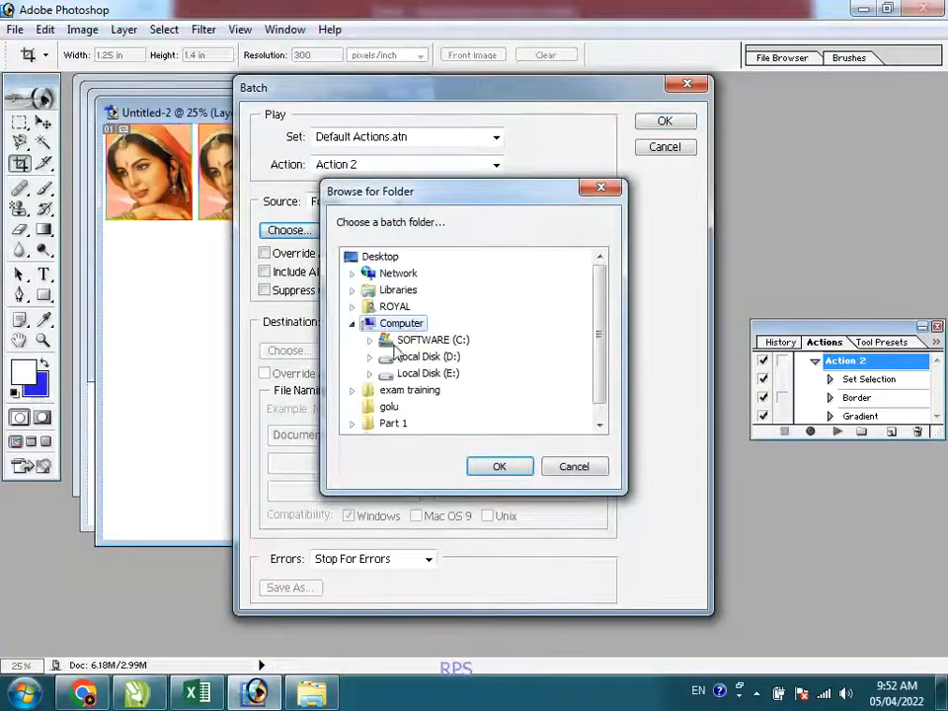
left_click(351, 308)
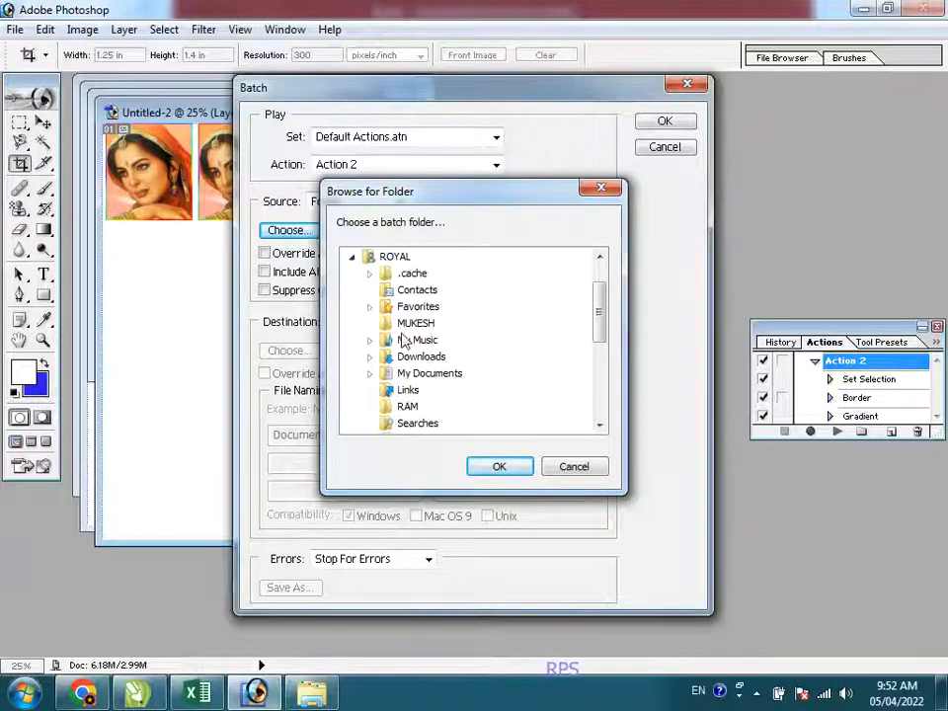
scroll(413, 358, "down", 2)
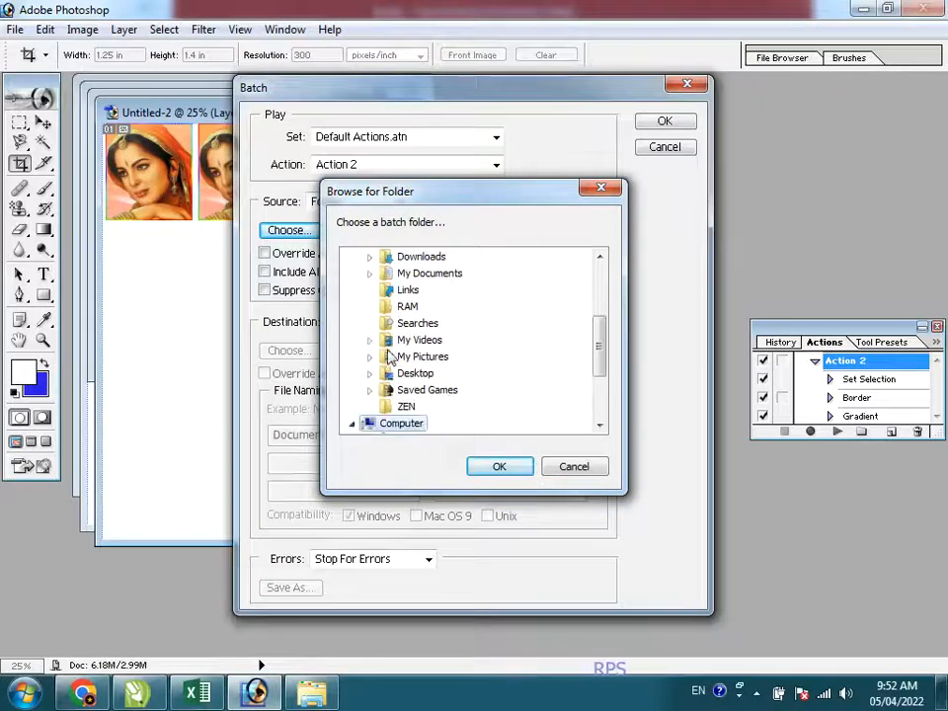
left_click(370, 358)
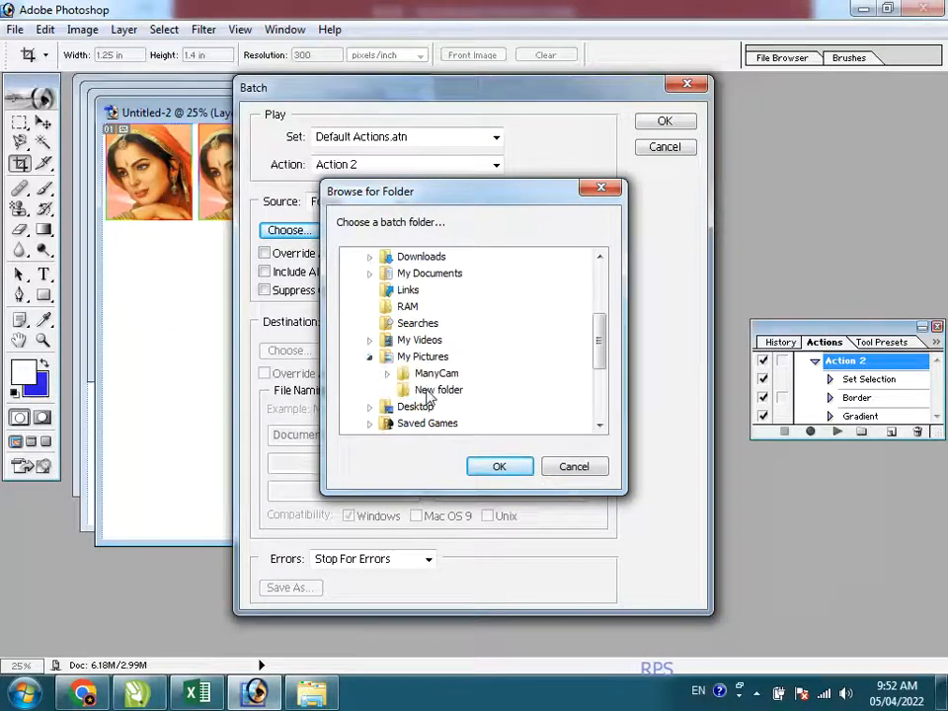
left_click(431, 390)
left_click(498, 464)
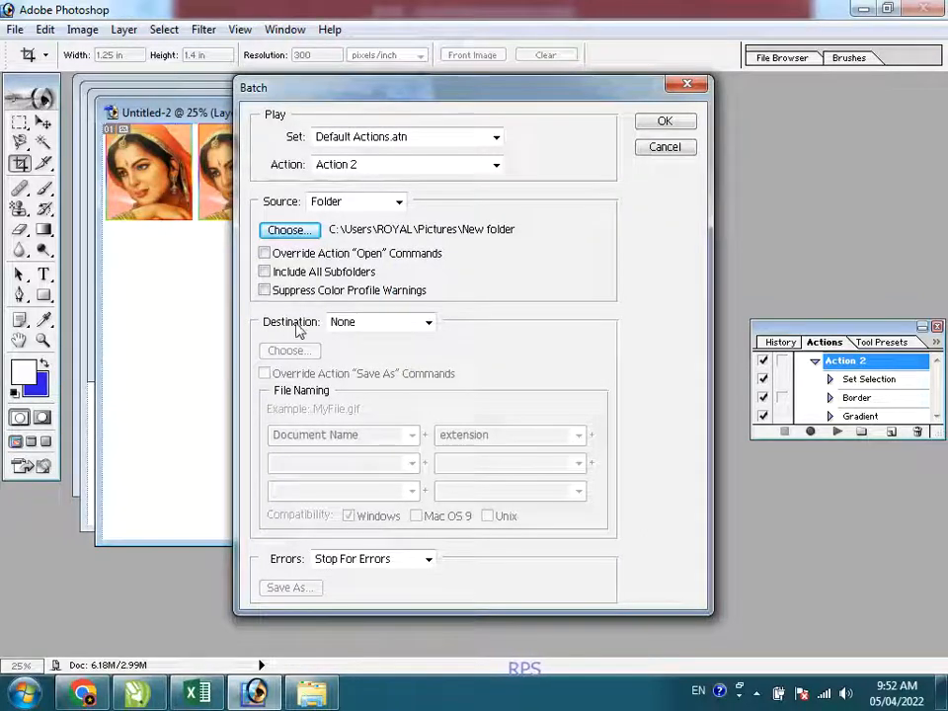
- Set the batch destination to New folder in My Pictures and run the batch
left_click(363, 332)
left_click(368, 357)
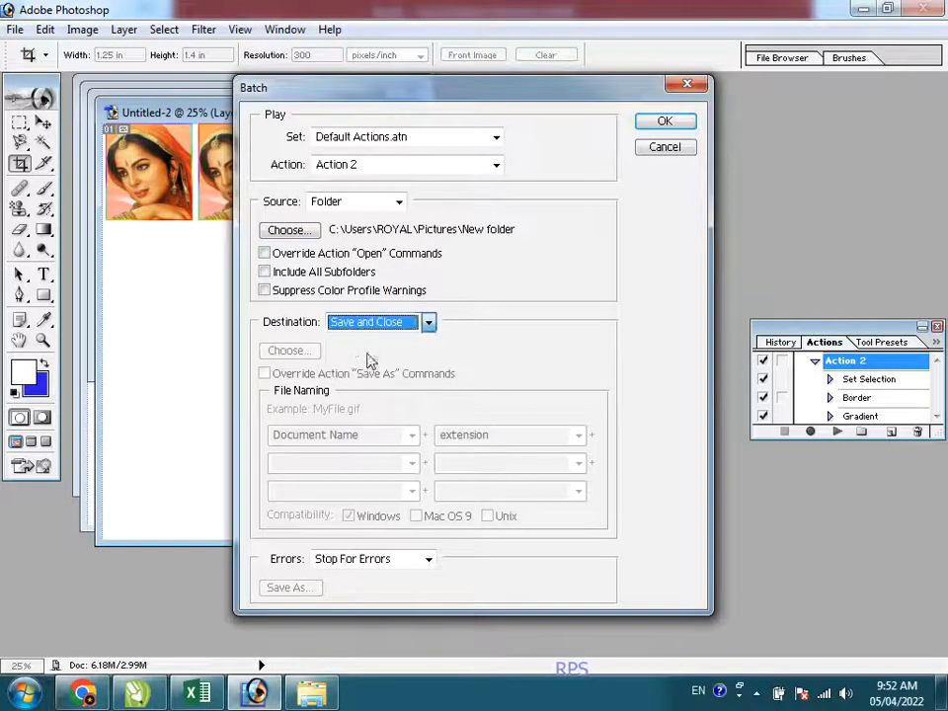
left_click(391, 323)
left_click(369, 372)
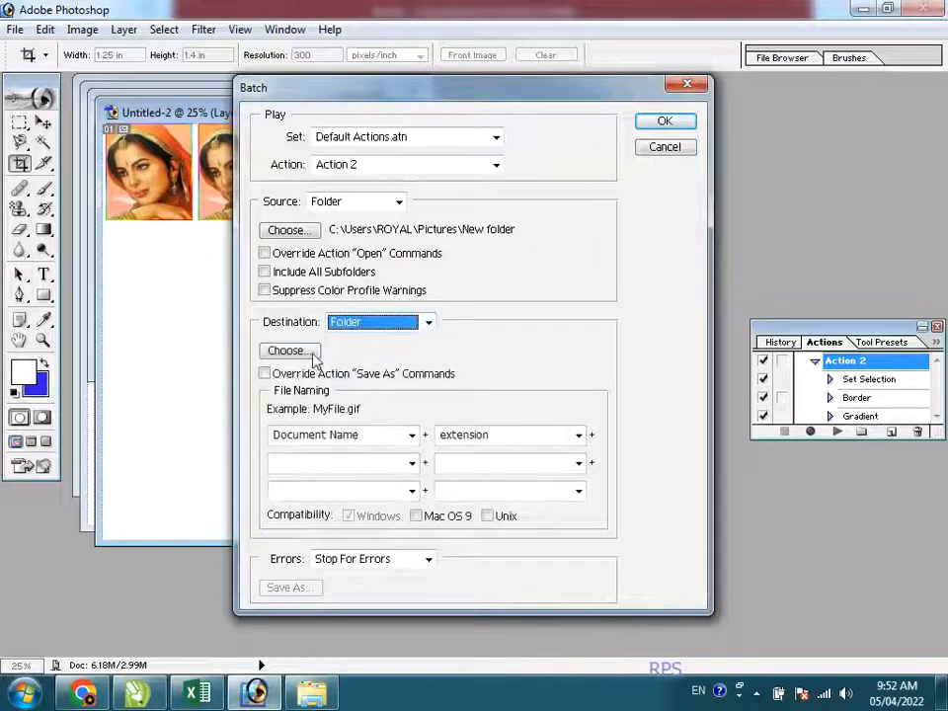
left_click(294, 351)
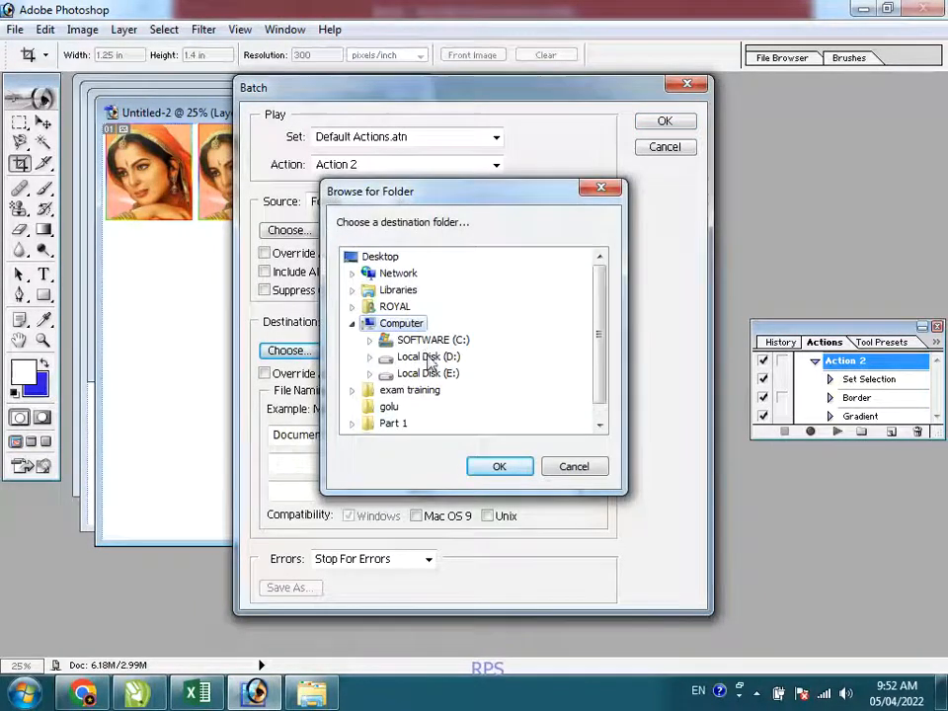
double_click(395, 307)
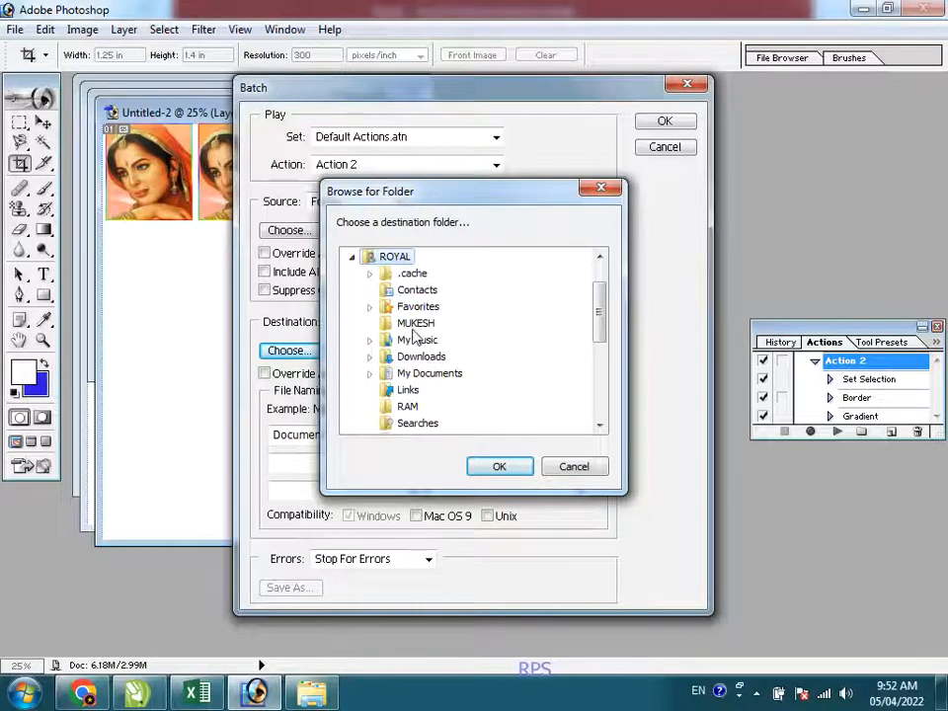
scroll(422, 413, "down", 2)
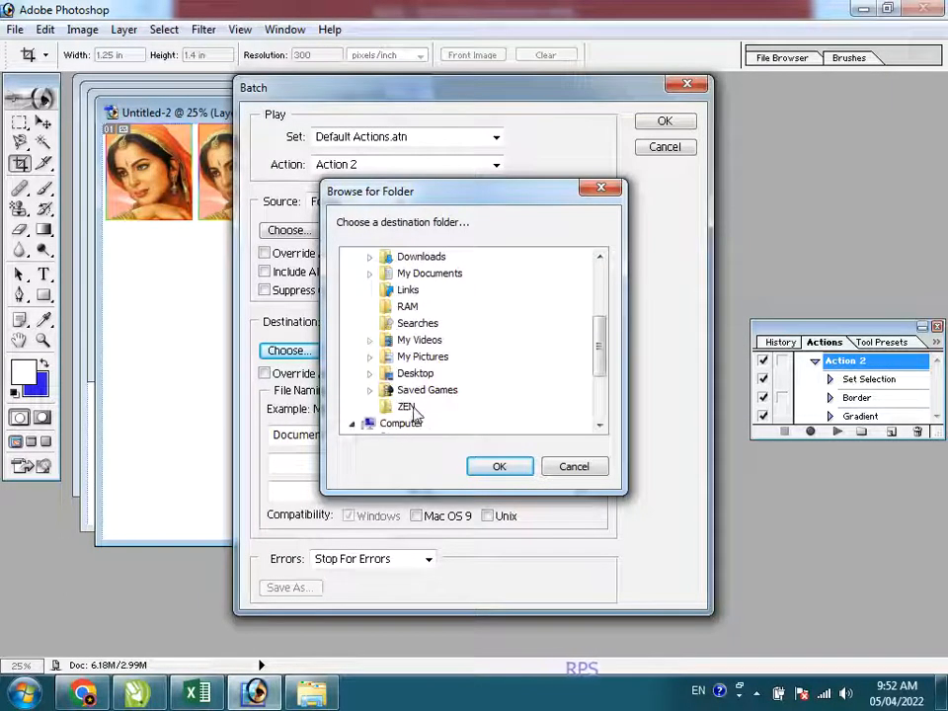
left_click(417, 357)
left_click(420, 391)
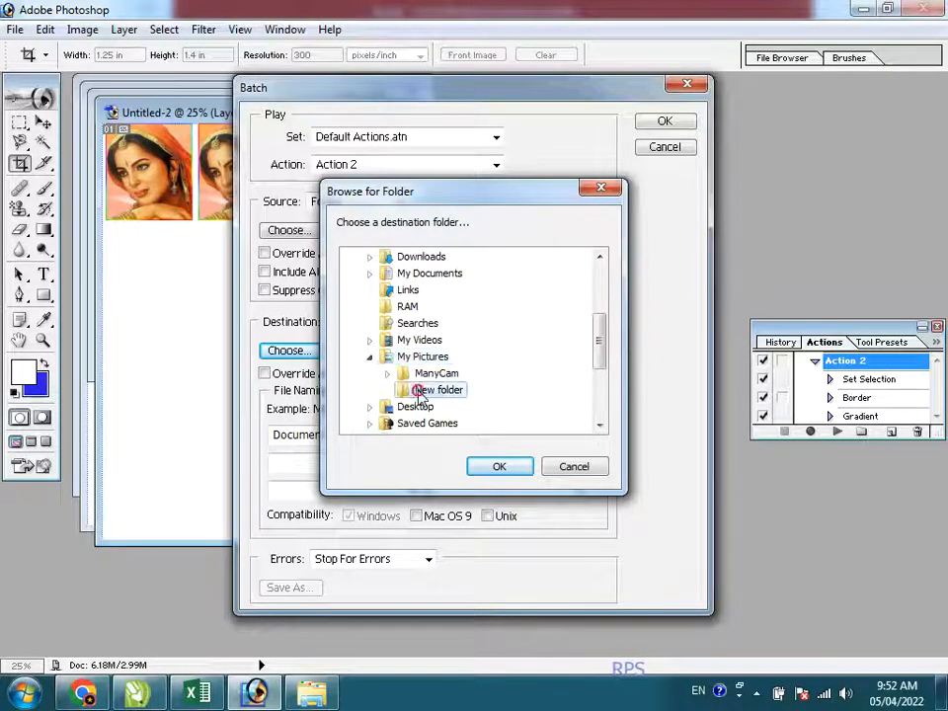
left_click(499, 466)
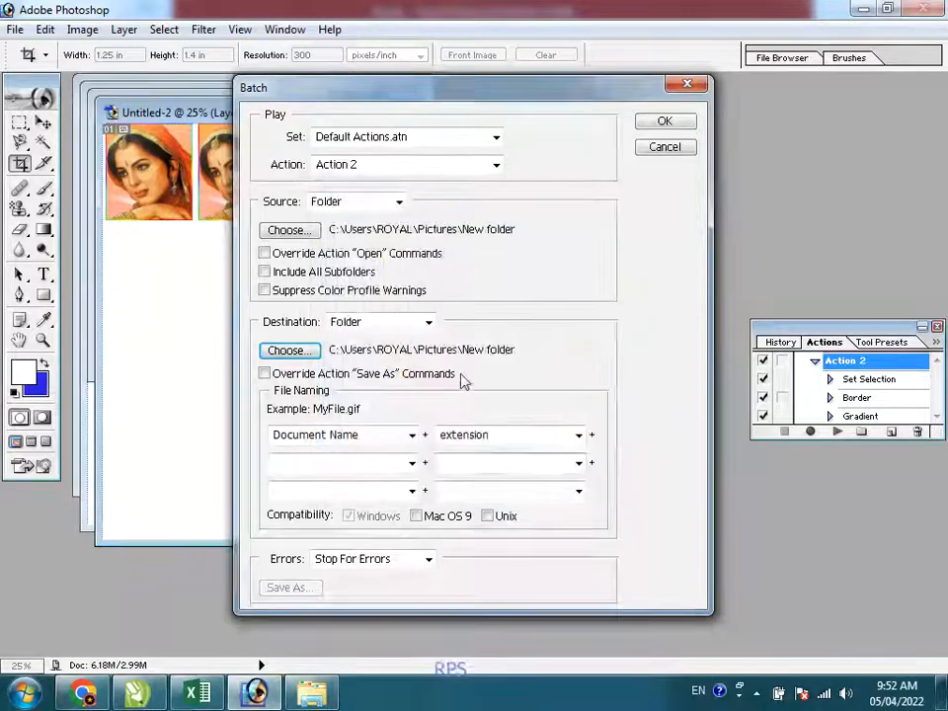
left_click(667, 121)
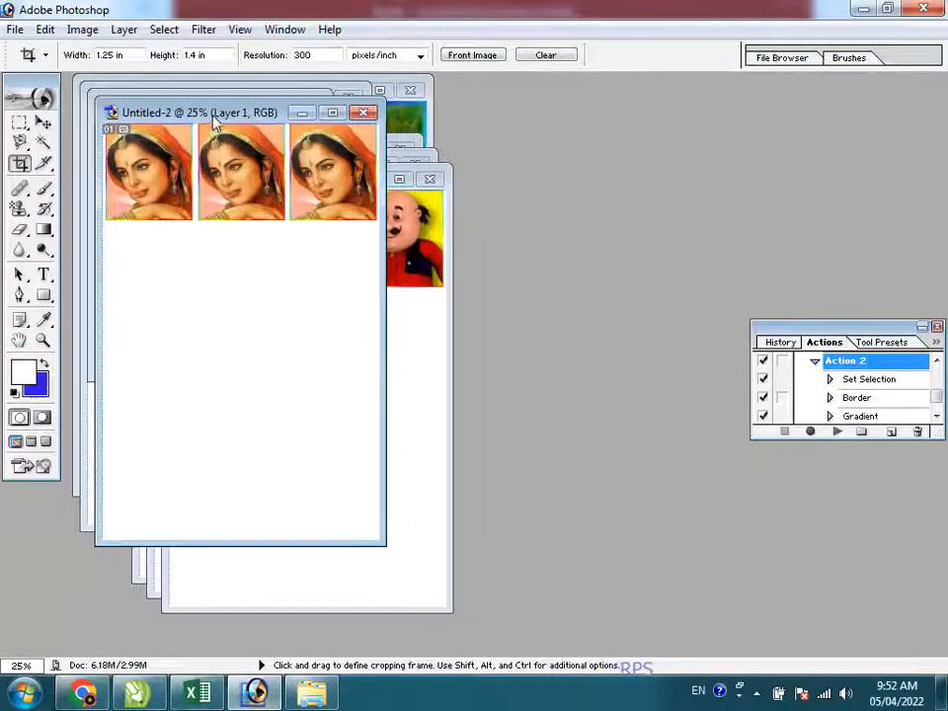
- Move the woman's sheet and the cartoon man's sheet aside to view the other batch results beneath them
left_click_drag(208, 116, 649, 172)
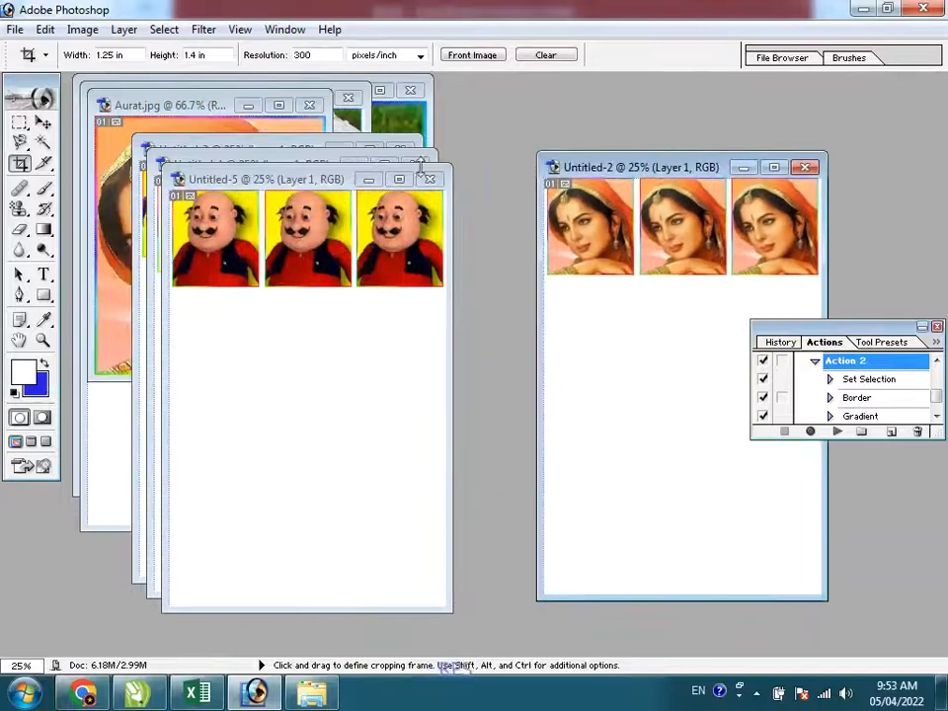
left_click_drag(329, 180, 623, 180)
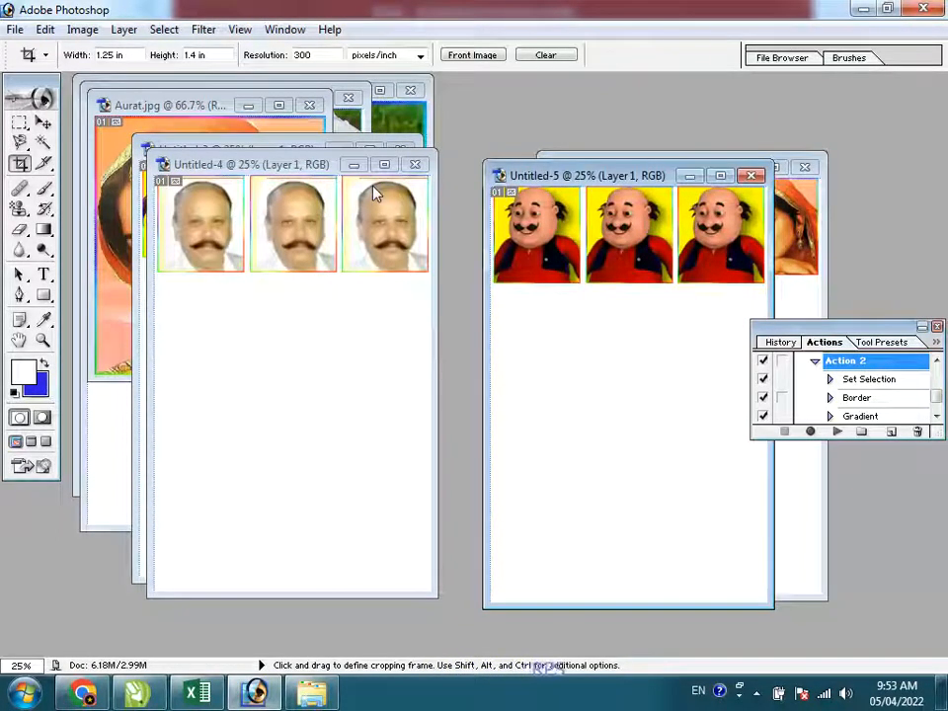